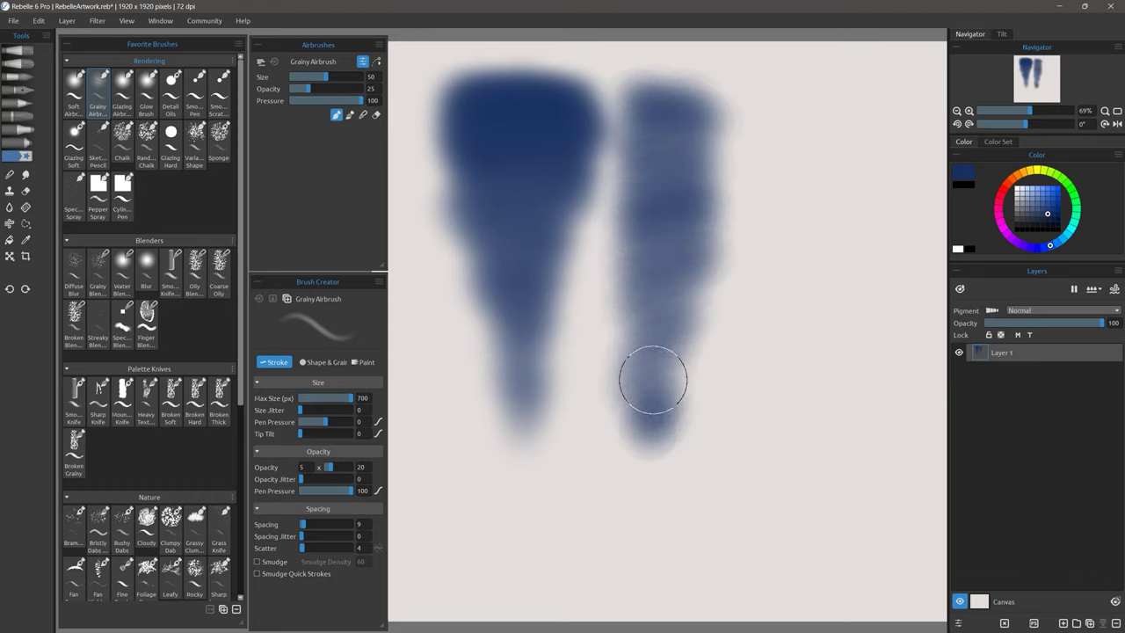
# Try a coarse speckled grain on the Grainy Airbrush with a test stroke beside the existing ones, and reset the brush changes
pyautogui.click(326, 362)
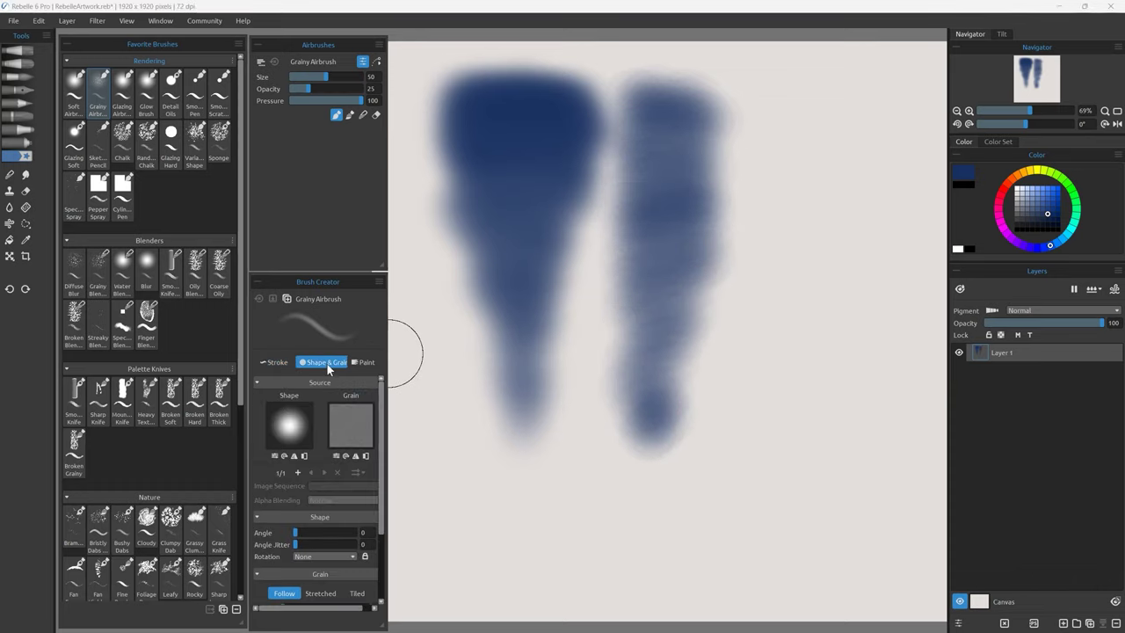
pyautogui.click(359, 426)
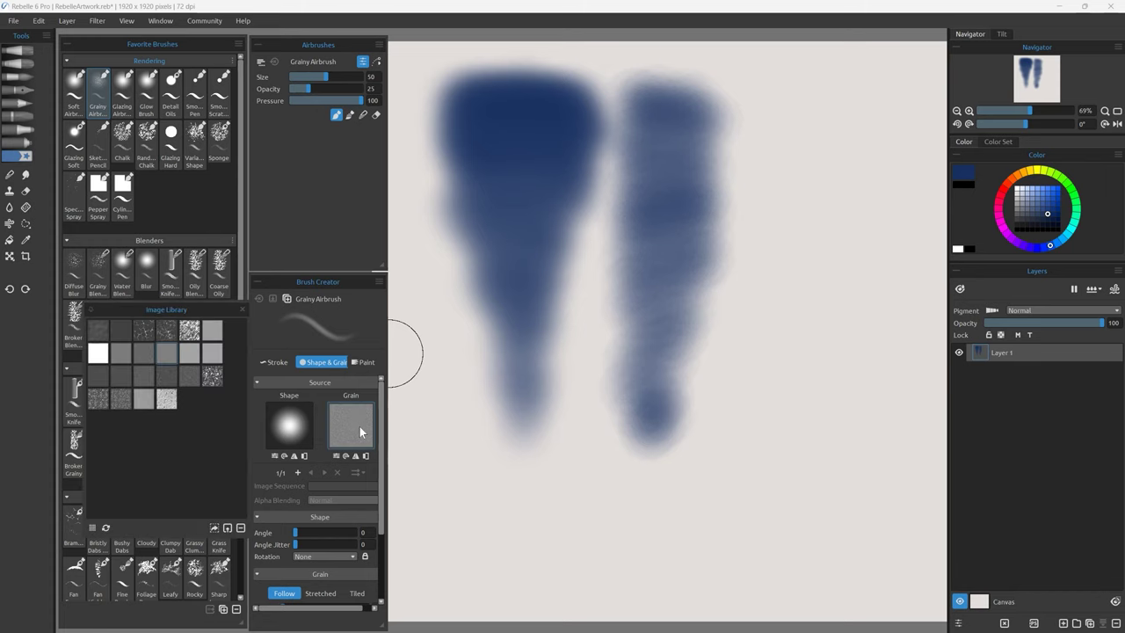
pyautogui.click(189, 329)
pyautogui.moveTo(763, 112)
pyautogui.mouseDown()
pyautogui.moveTo(823, 112)
pyautogui.moveTo(747, 201)
pyautogui.moveTo(756, 434)
pyautogui.mouseUp()
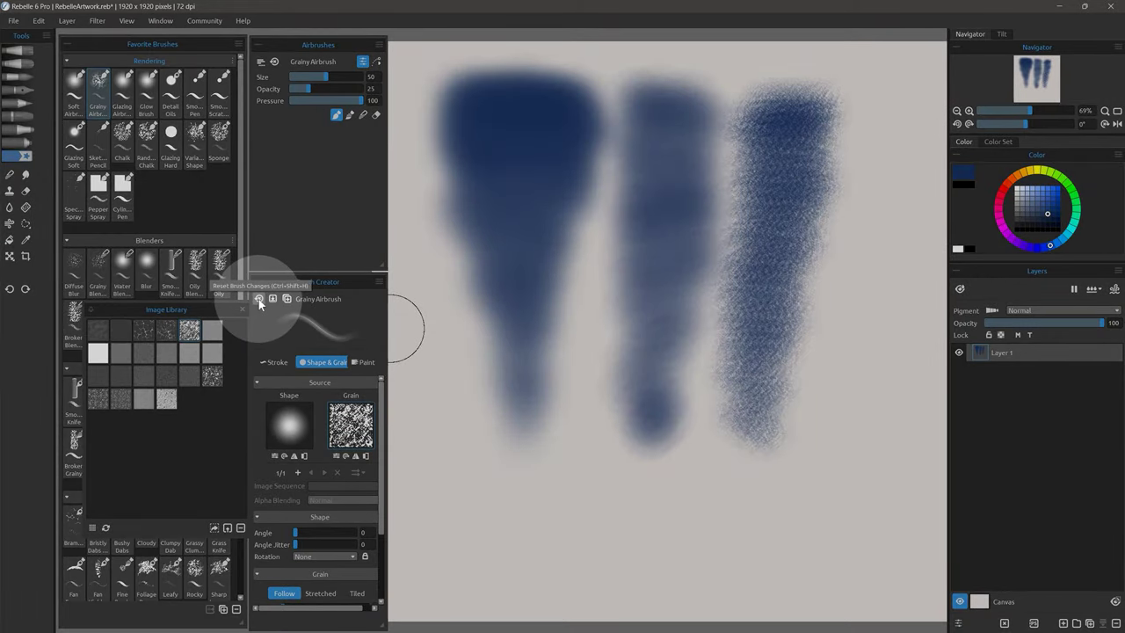
pyautogui.click(258, 299)
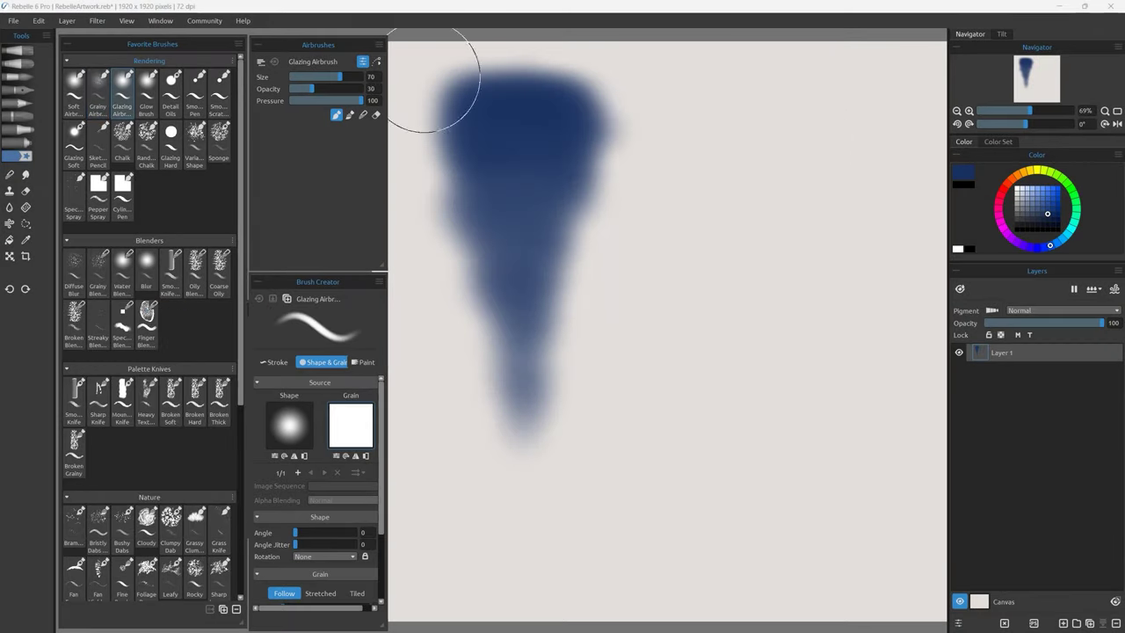
# Build up a wide layered blue swatch beside the tapered one with the Glazing Airbrush at size 70
pyautogui.moveTo(695, 83)
pyautogui.mouseDown()
pyautogui.moveTo(735, 132)
pyautogui.moveTo(663, 216)
pyautogui.moveTo(718, 311)
pyautogui.moveTo(665, 422)
pyautogui.mouseUp()
pyautogui.moveTo(738, 103)
pyautogui.mouseDown()
pyautogui.moveTo(665, 205)
pyautogui.moveTo(694, 439)
pyautogui.moveTo(665, 231)
pyautogui.moveTo(701, 377)
pyautogui.moveTo(694, 440)
pyautogui.mouseUp()
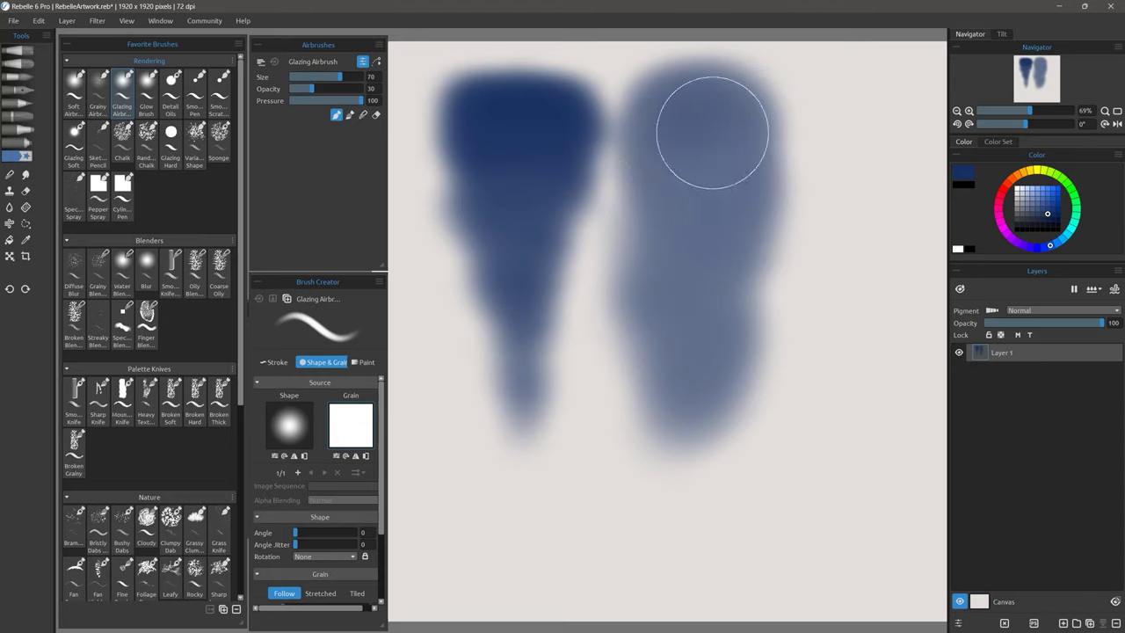
pyautogui.moveTo(713, 131)
pyautogui.mouseDown()
pyautogui.moveTo(678, 364)
pyautogui.moveTo(682, 440)
pyautogui.moveTo(673, 352)
pyautogui.moveTo(713, 437)
pyautogui.mouseUp()
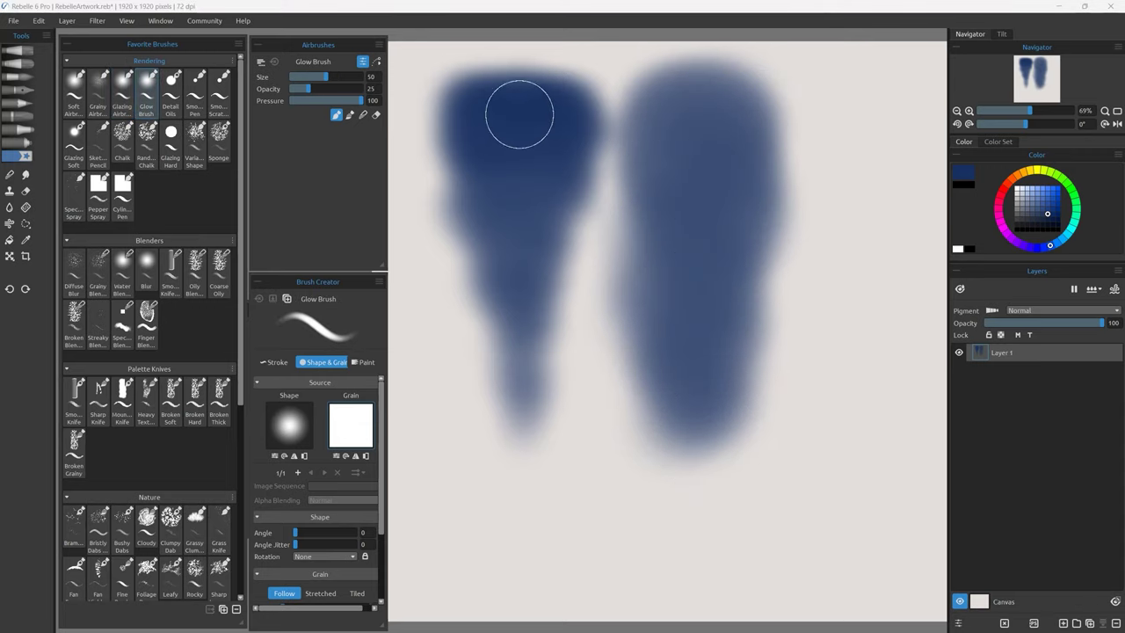
# Paint a glow on the tapered swatch with the Glow Brush, and another over the second swatch on a new layer set to Screen
pyautogui.moveTo(518, 115)
pyautogui.mouseDown()
pyautogui.moveTo(477, 226)
pyautogui.moveTo(525, 111)
pyautogui.moveTo(513, 208)
pyautogui.moveTo(550, 116)
pyautogui.moveTo(508, 195)
pyautogui.mouseUp()
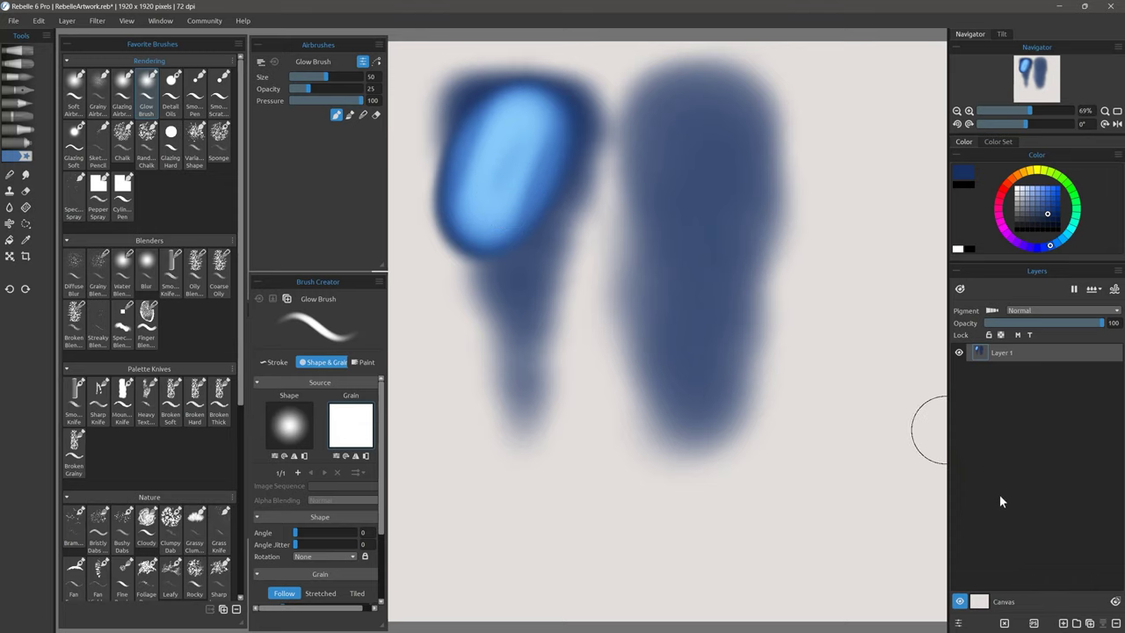
pyautogui.click(1064, 623)
pyautogui.click(1035, 313)
pyautogui.click(1024, 380)
pyautogui.moveTo(703, 154)
pyautogui.mouseDown()
pyautogui.moveTo(678, 214)
pyautogui.moveTo(678, 196)
pyautogui.moveTo(753, 220)
pyautogui.moveTo(730, 134)
pyautogui.moveTo(736, 228)
pyautogui.moveTo(621, 146)
pyautogui.moveTo(754, 234)
pyautogui.moveTo(665, 192)
pyautogui.moveTo(730, 300)
pyautogui.mouseUp()
# Set the Glow Brush's paint blending to Color Dodge and paint below the glow on the tapered swatch
pyautogui.click(364, 363)
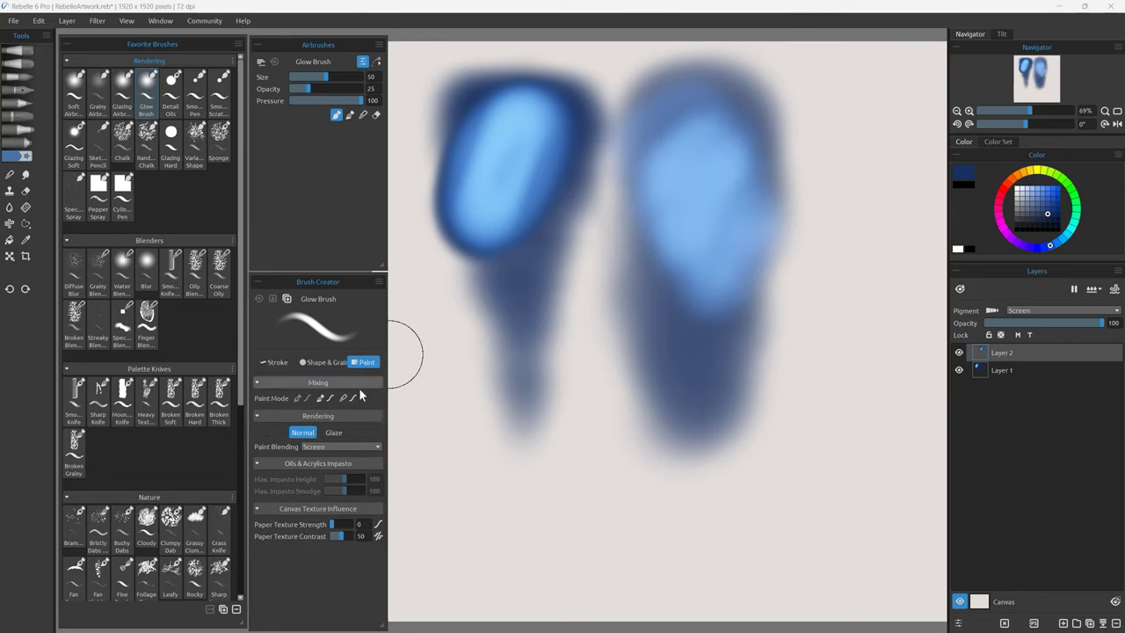
pyautogui.click(324, 445)
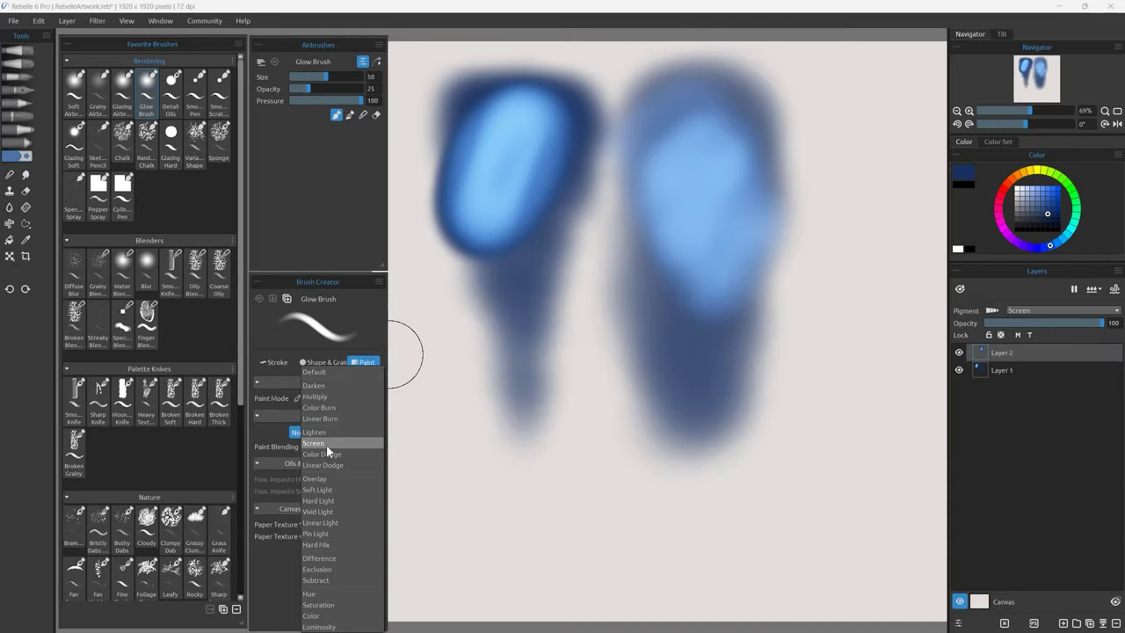
pyautogui.click(339, 454)
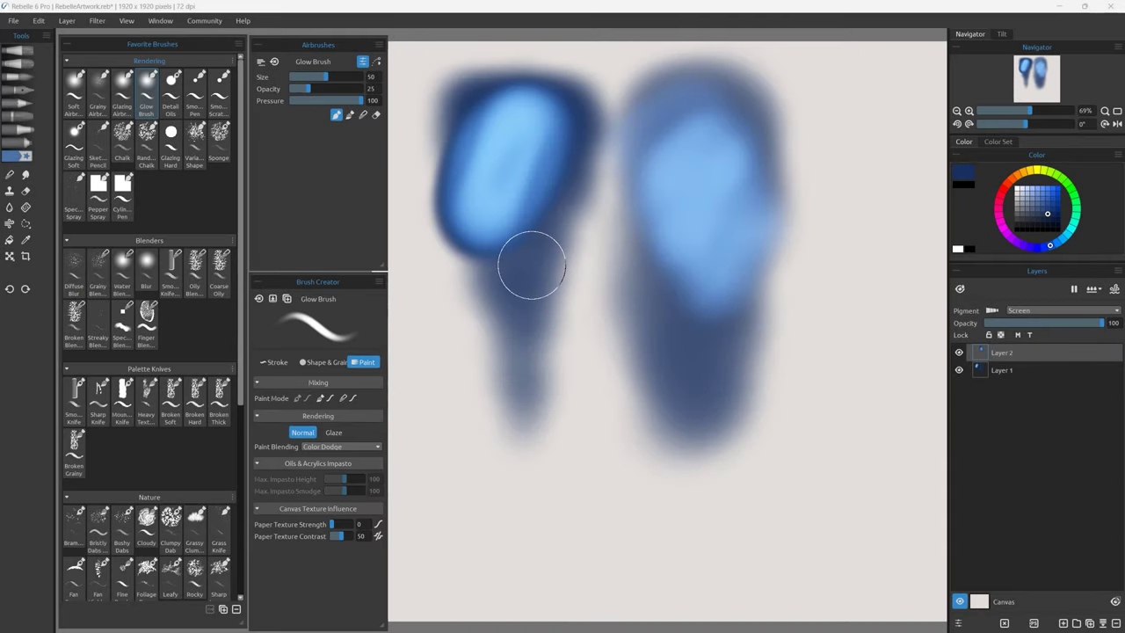
pyautogui.moveTo(532, 265)
pyautogui.mouseDown()
pyautogui.moveTo(517, 296)
pyautogui.moveTo(519, 272)
pyautogui.moveTo(562, 296)
pyautogui.moveTo(552, 313)
pyautogui.moveTo(545, 297)
pyautogui.mouseUp()
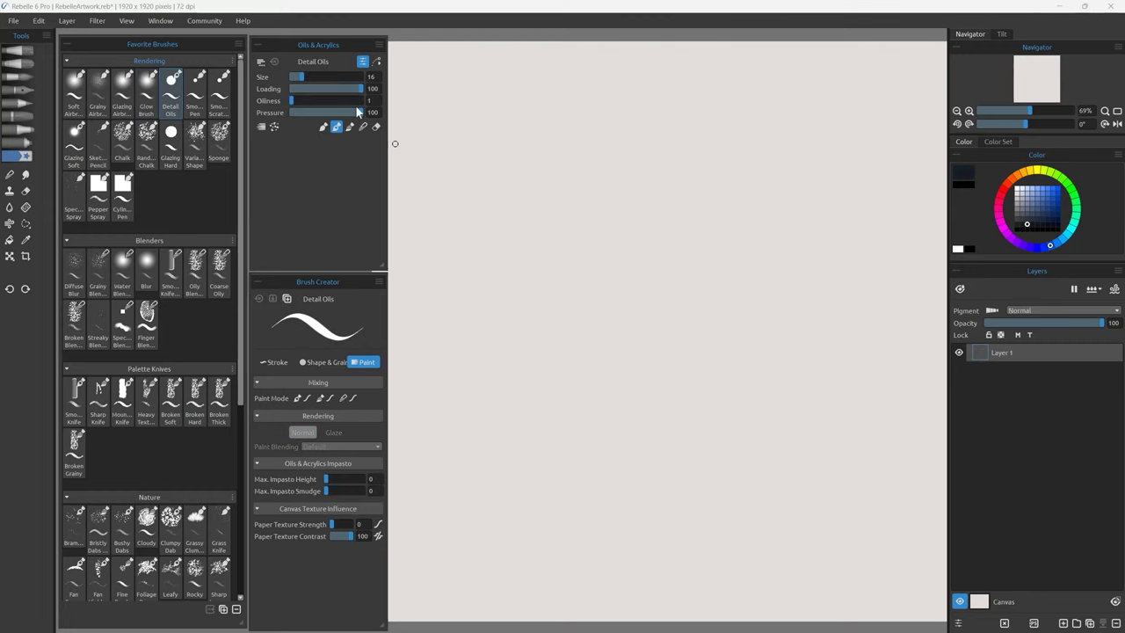
# Draw thin branching black strokes on the empty canvas with Detail Oils at size 16, plus a blended black and blue swatch
pyautogui.moveTo(510, 368); pyautogui.dragTo(558, 232)
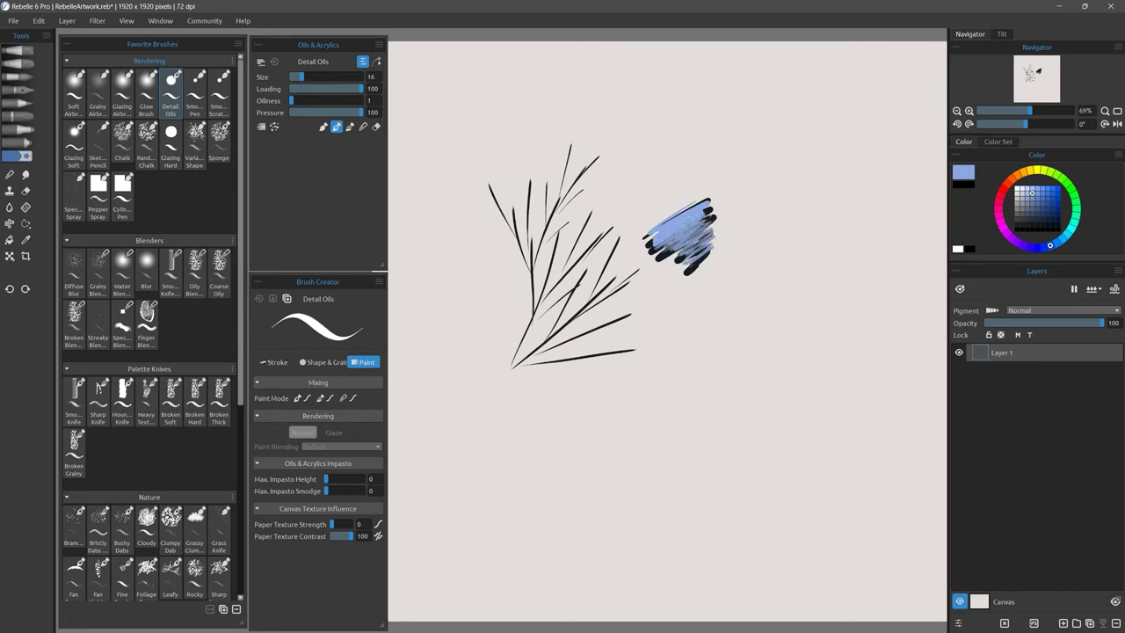
# Draw a small branch, a black and blue scribble, and smooth black curves with the Smooth Pen at size 8
pyautogui.click(196, 90)
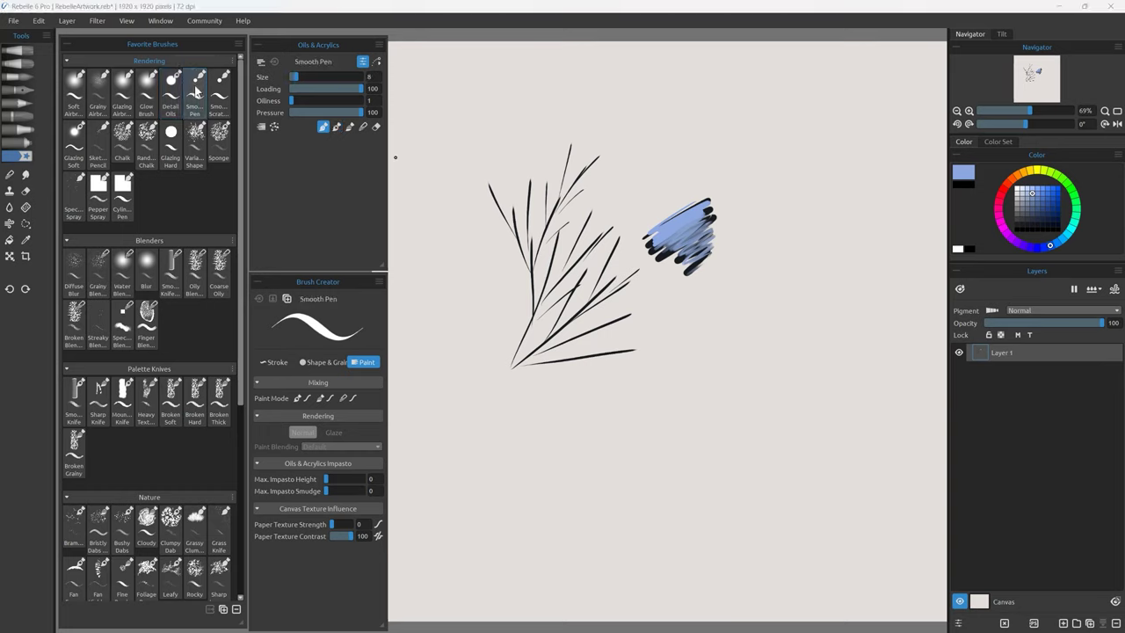
pyautogui.click(1017, 231)
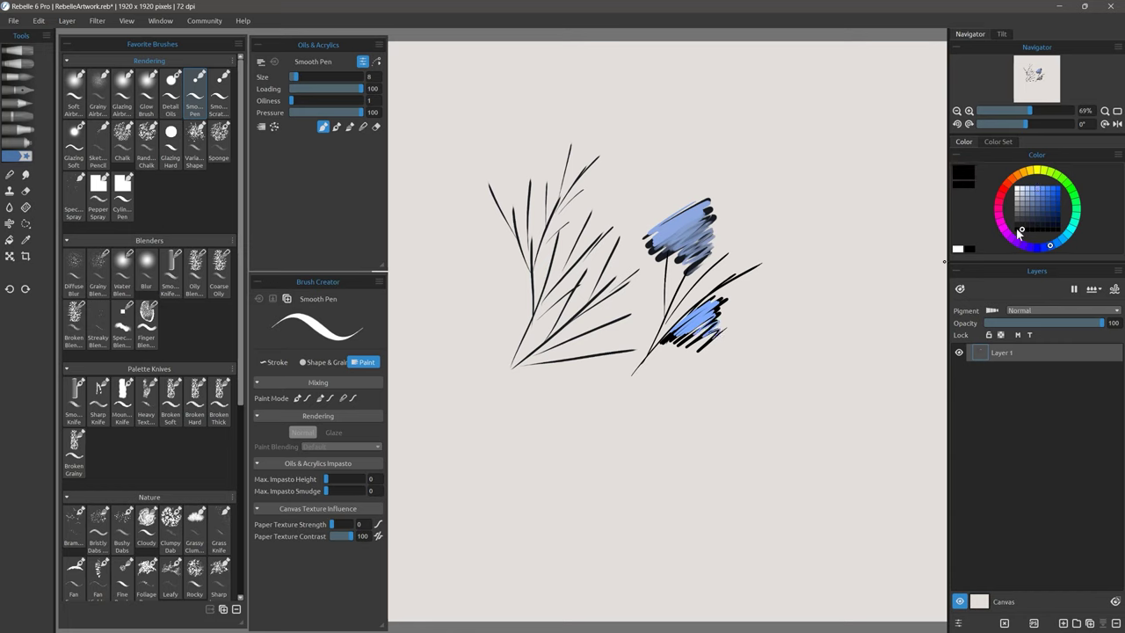
pyautogui.moveTo(728, 241); pyautogui.dragTo(888, 158)
pyautogui.moveTo(763, 172)
pyautogui.mouseDown()
pyautogui.moveTo(783, 174)
pyautogui.moveTo(835, 268)
pyautogui.mouseUp()
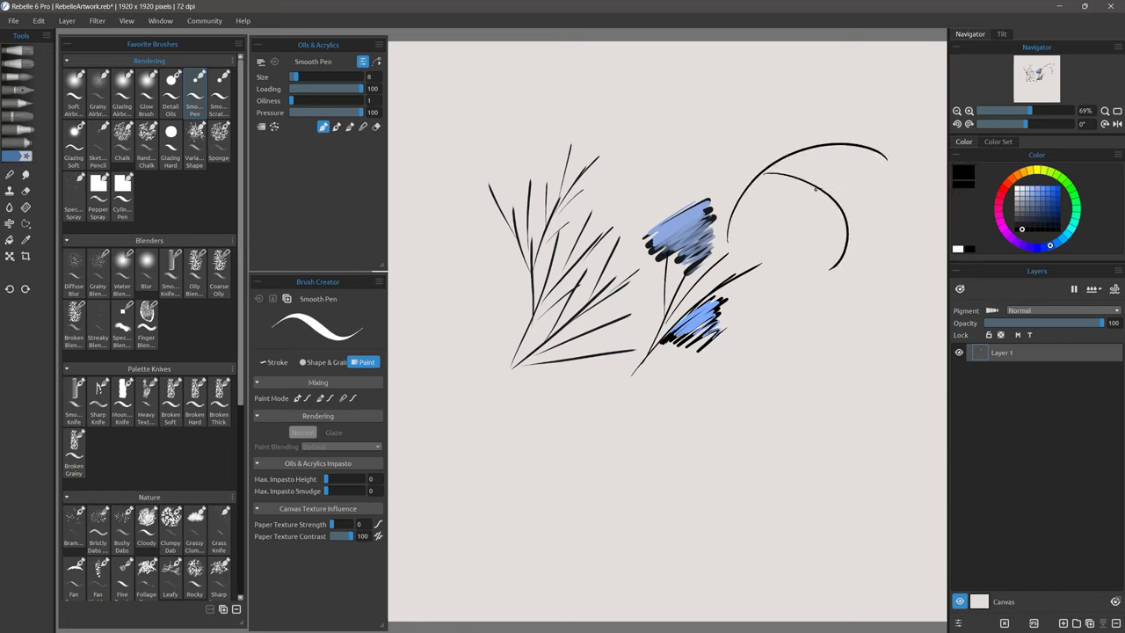
pyautogui.moveTo(817, 188); pyautogui.dragTo(822, 293)
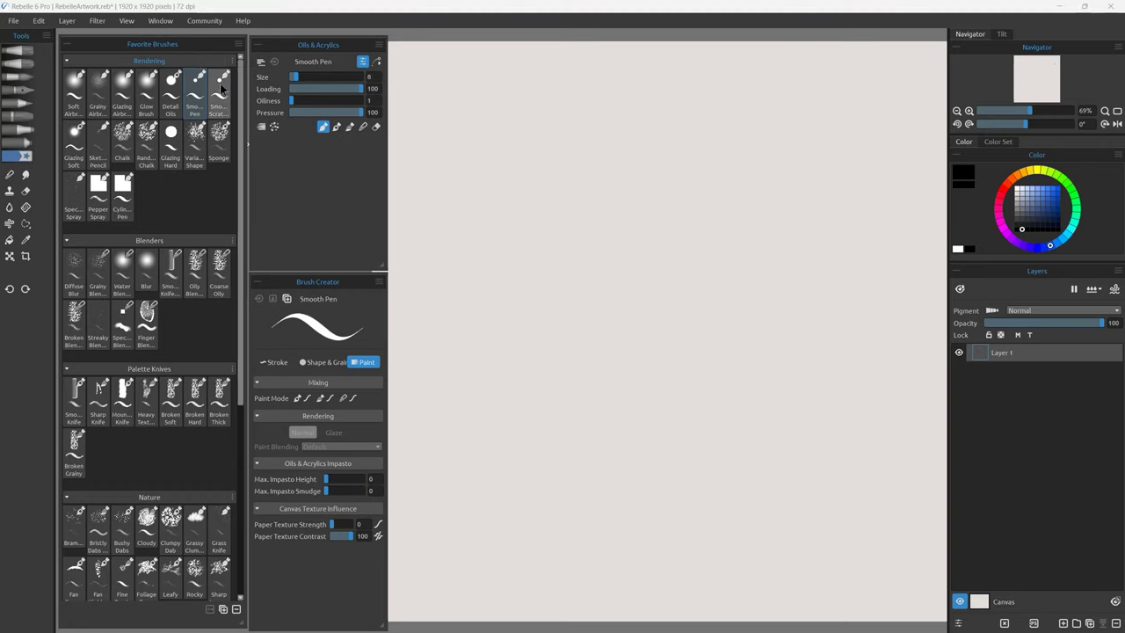
# Draw two long arcs and two pairs of crossing lines with the Smooth Scratchboard brush, and access its Live Smoothing option
pyautogui.click(220, 87)
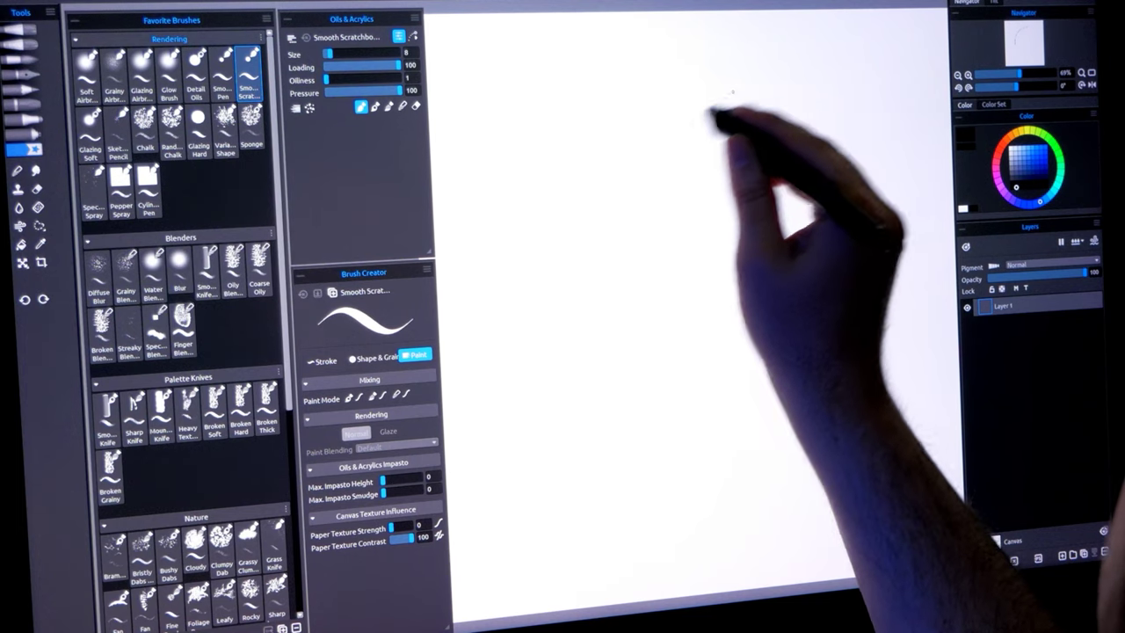
pyautogui.moveTo(729, 92)
pyautogui.mouseDown()
pyautogui.moveTo(565, 238)
pyautogui.moveTo(504, 400)
pyautogui.mouseUp()
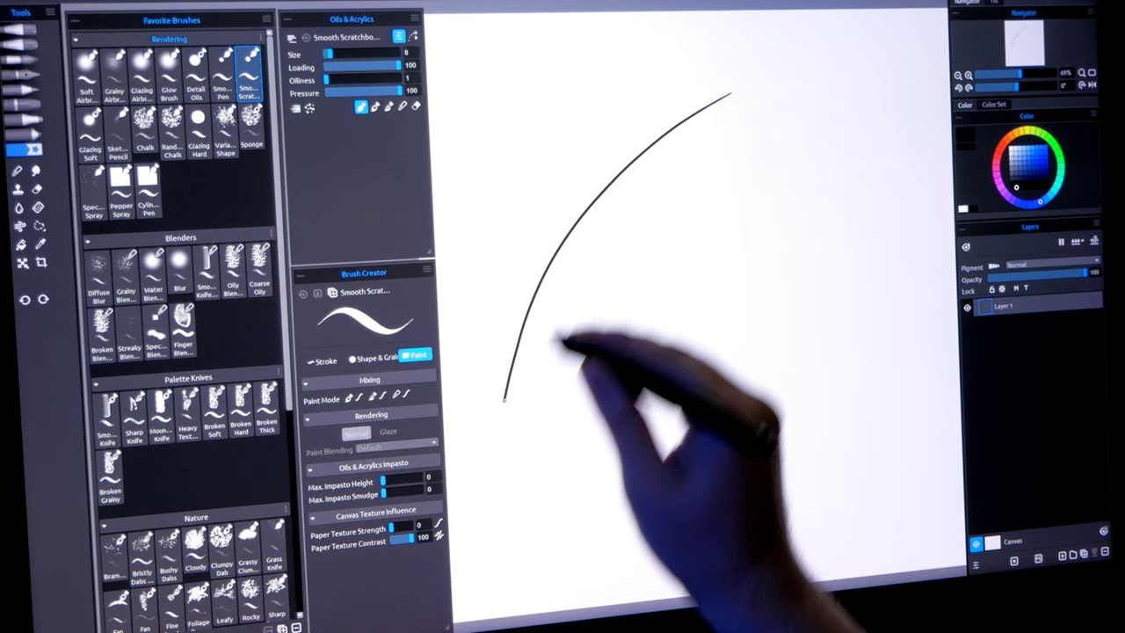
pyautogui.moveTo(559, 254); pyautogui.dragTo(849, 156)
pyautogui.moveTo(550, 308); pyautogui.dragTo(795, 223)
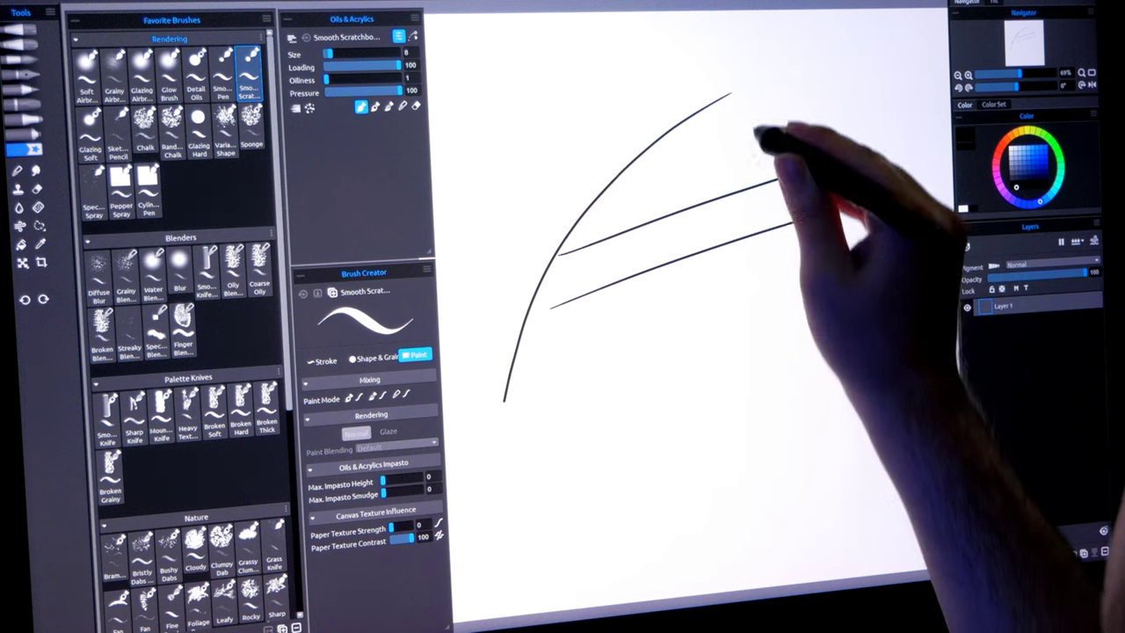
pyautogui.moveTo(750, 128); pyautogui.dragTo(678, 339)
pyautogui.moveTo(778, 156); pyautogui.dragTo(732, 360)
pyautogui.moveTo(789, 64)
pyautogui.mouseDown()
pyautogui.moveTo(510, 206)
pyautogui.moveTo(486, 395)
pyautogui.mouseUp()
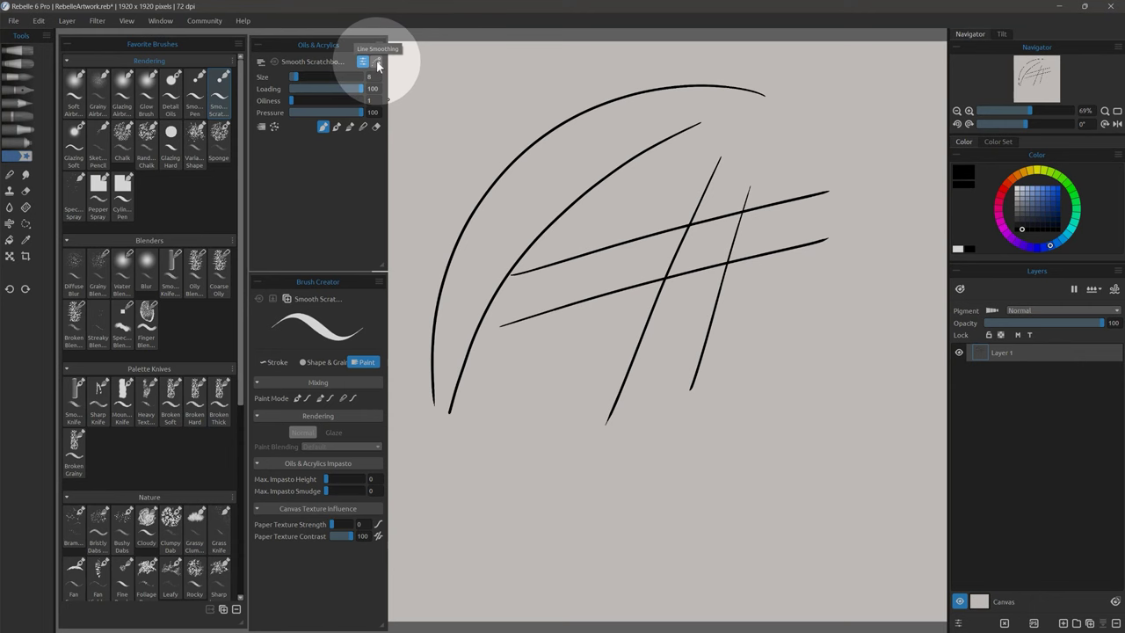
pyautogui.click(376, 61)
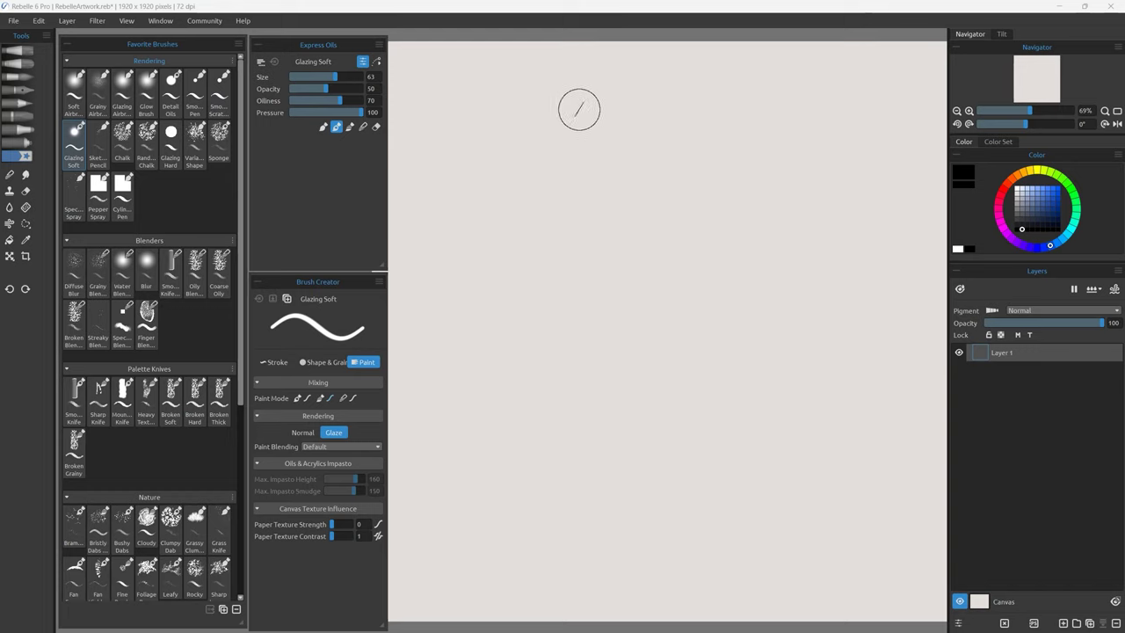
# Paint a dark-to-light black swatch with the Glazing Soft brush at size 63, and a white swatch beside it
pyautogui.moveTo(580, 106)
pyautogui.mouseDown()
pyautogui.moveTo(467, 186)
pyautogui.moveTo(572, 196)
pyautogui.moveTo(533, 269)
pyautogui.moveTo(523, 345)
pyautogui.moveTo(477, 163)
pyautogui.moveTo(582, 164)
pyautogui.moveTo(502, 251)
pyautogui.moveTo(523, 326)
pyautogui.mouseUp()
pyautogui.moveTo(584, 110)
pyautogui.mouseDown()
pyautogui.moveTo(485, 171)
pyautogui.moveTo(572, 202)
pyautogui.moveTo(598, 367)
pyautogui.mouseUp()
pyautogui.press('x')
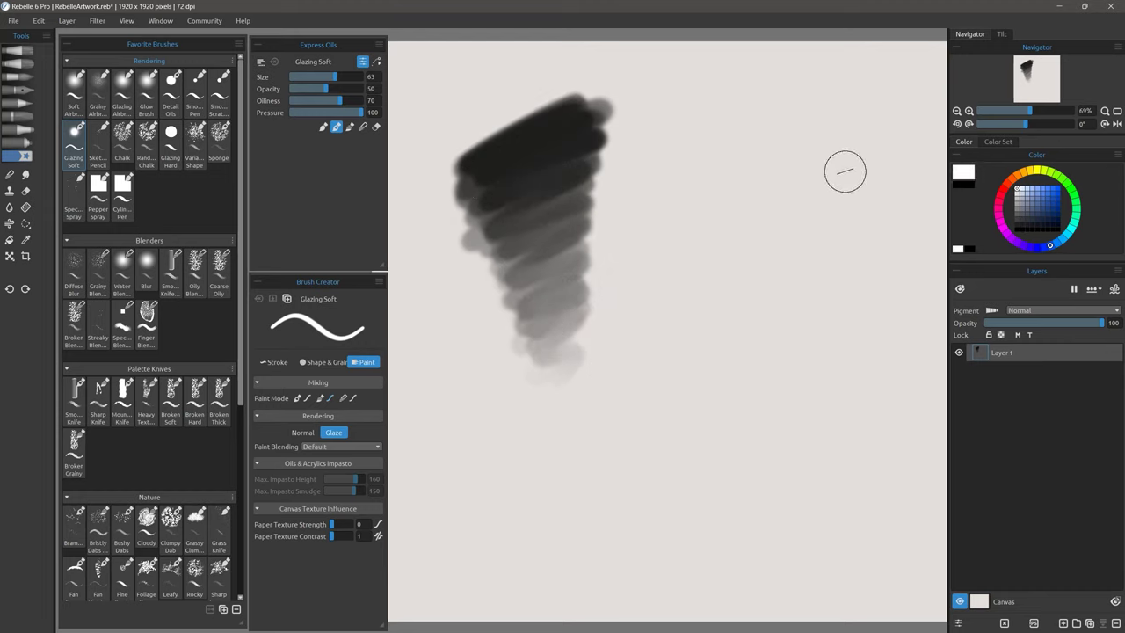
pyautogui.moveTo(765, 101)
pyautogui.mouseDown()
pyautogui.moveTo(673, 129)
pyautogui.moveTo(743, 151)
pyautogui.moveTo(637, 339)
pyautogui.moveTo(643, 150)
pyautogui.moveTo(694, 221)
pyautogui.moveTo(681, 281)
pyautogui.mouseUp()
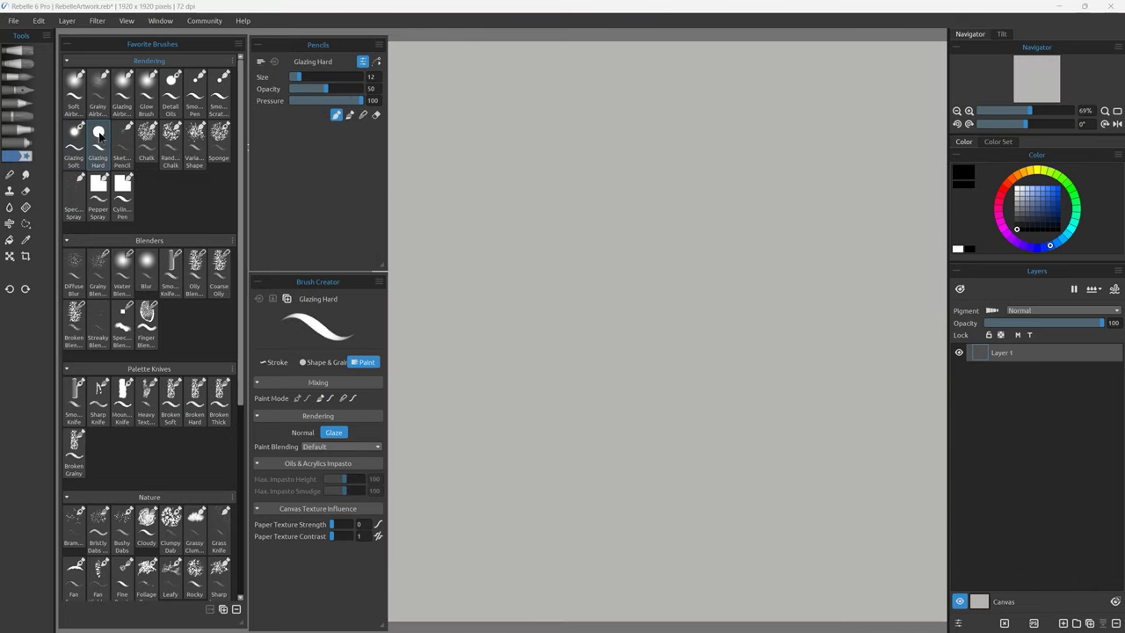
# Build up overlapping black hatching with the Glazing Hard brush at size 12 and 50 opacity
pyautogui.moveTo(461, 169)
pyautogui.mouseDown()
pyautogui.moveTo(566, 115)
pyautogui.moveTo(563, 140)
pyautogui.moveTo(466, 195)
pyautogui.moveTo(547, 222)
pyautogui.mouseUp()
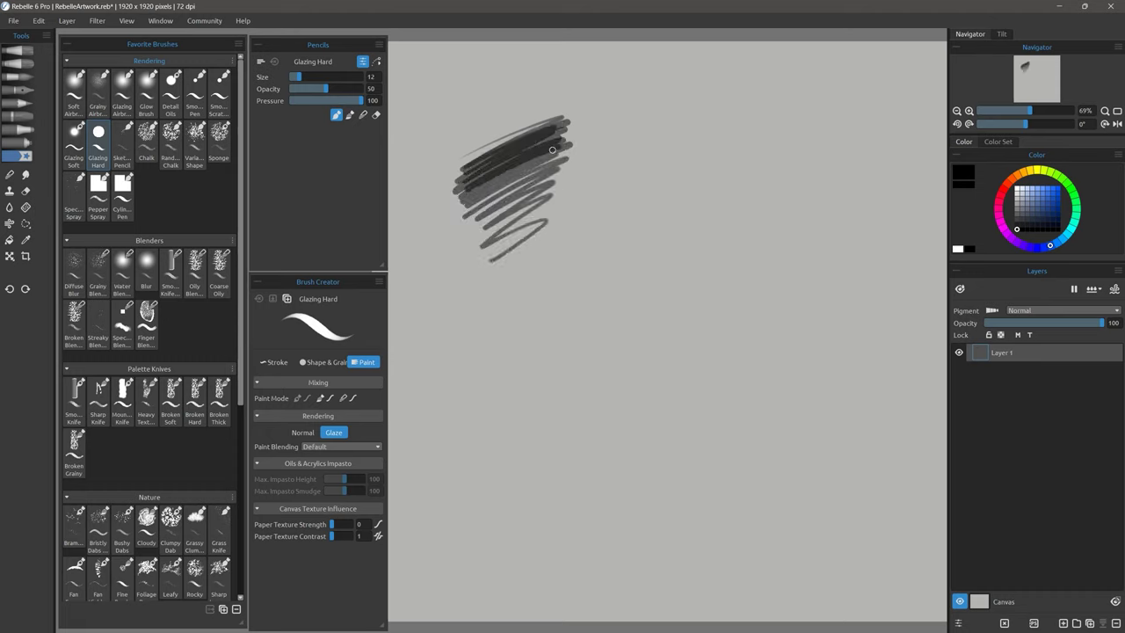
pyautogui.moveTo(552, 150)
pyautogui.mouseDown()
pyautogui.moveTo(525, 211)
pyautogui.moveTo(461, 158)
pyautogui.moveTo(474, 192)
pyautogui.mouseUp()
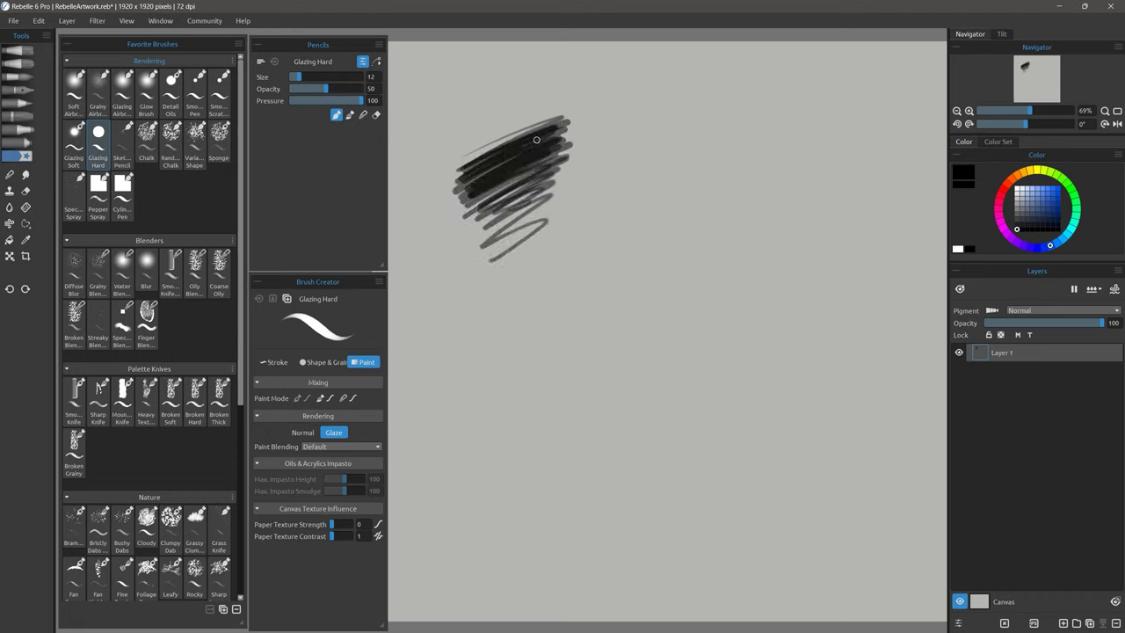
pyautogui.moveTo(535, 154); pyautogui.dragTo(542, 223)
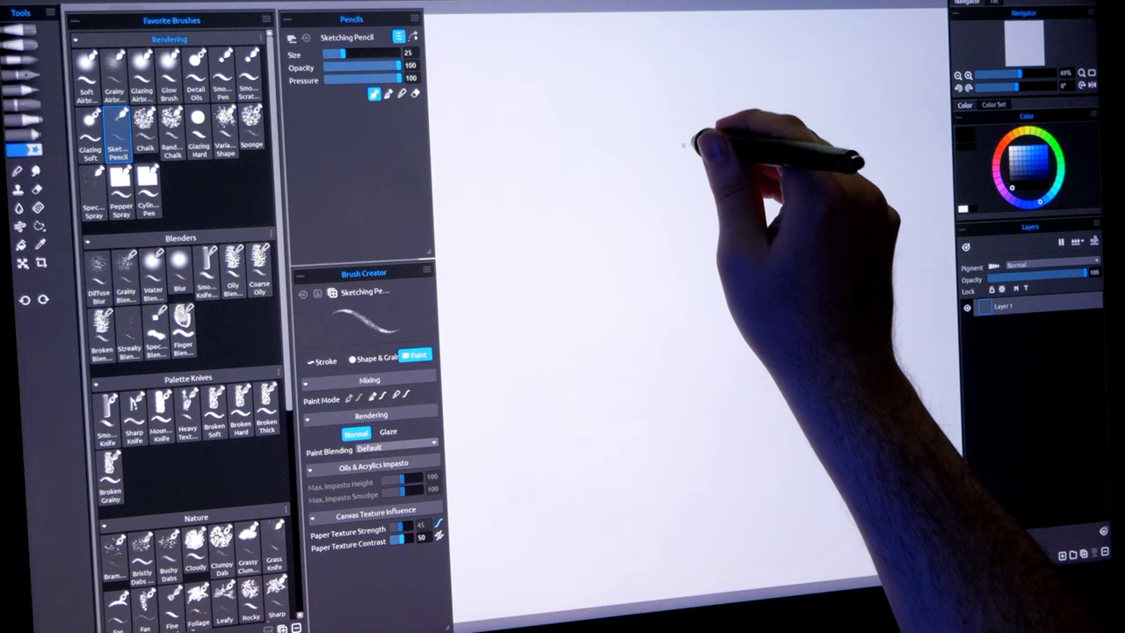
# Sketch a large circle with the Sketching Pencil at size 25 and shade inside it with pencil hatching
pyautogui.moveTo(686, 128)
pyautogui.mouseDown()
pyautogui.moveTo(562, 387)
pyautogui.moveTo(817, 202)
pyautogui.moveTo(782, 422)
pyautogui.mouseUp()
pyautogui.moveTo(563, 387)
pyautogui.mouseDown()
pyautogui.moveTo(828, 226)
pyautogui.moveTo(641, 243)
pyautogui.moveTo(590, 169)
pyautogui.moveTo(612, 216)
pyautogui.moveTo(572, 339)
pyautogui.moveTo(610, 321)
pyautogui.moveTo(598, 358)
pyautogui.moveTo(603, 401)
pyautogui.mouseUp()
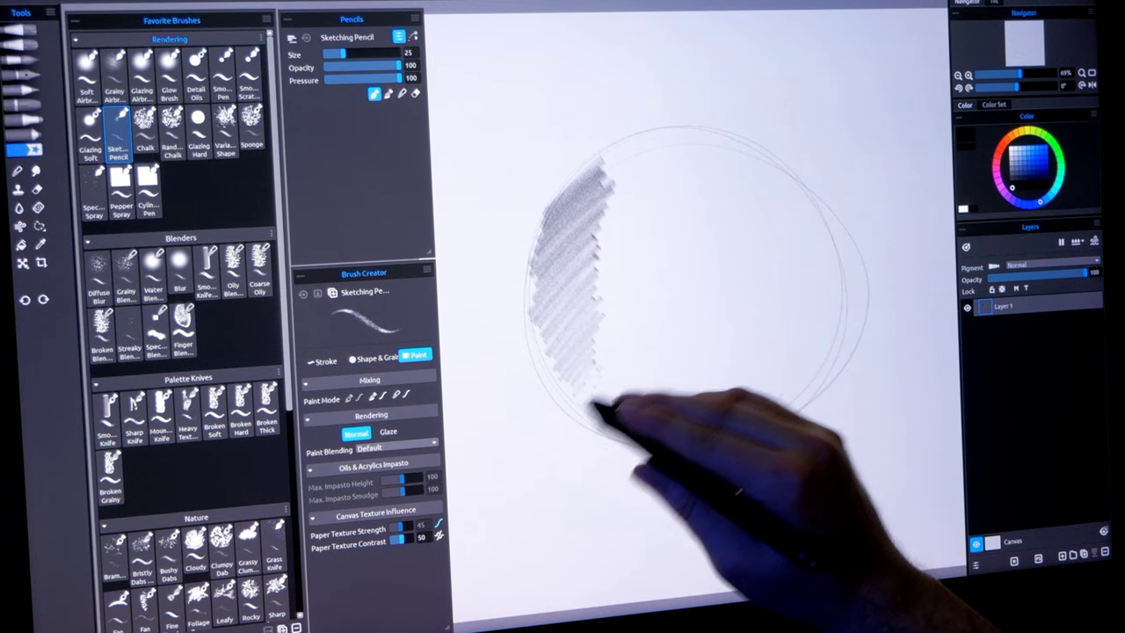
pyautogui.moveTo(633, 172)
pyautogui.mouseDown()
pyautogui.moveTo(659, 155)
pyautogui.moveTo(666, 201)
pyautogui.moveTo(628, 272)
pyautogui.moveTo(646, 268)
pyautogui.moveTo(640, 314)
pyautogui.moveTo(673, 289)
pyautogui.moveTo(666, 343)
pyautogui.moveTo(728, 297)
pyautogui.moveTo(721, 331)
pyautogui.moveTo(734, 334)
pyautogui.moveTo(753, 377)
pyautogui.moveTo(724, 407)
pyautogui.moveTo(734, 437)
pyautogui.mouseUp()
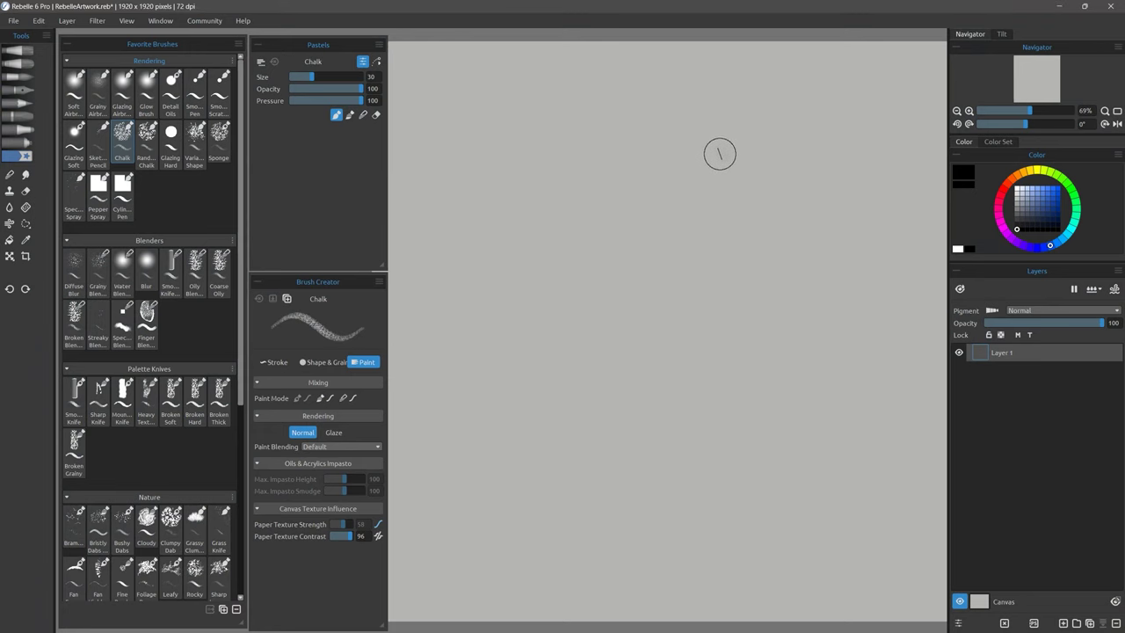
# Paint black textured swatches with the Chalk brush, starting at size 30, and clear the layer
pyautogui.moveTo(718, 156)
pyautogui.mouseDown()
pyautogui.moveTo(743, 172)
pyautogui.moveTo(535, 294)
pyautogui.moveTo(663, 254)
pyautogui.moveTo(665, 276)
pyautogui.mouseUp()
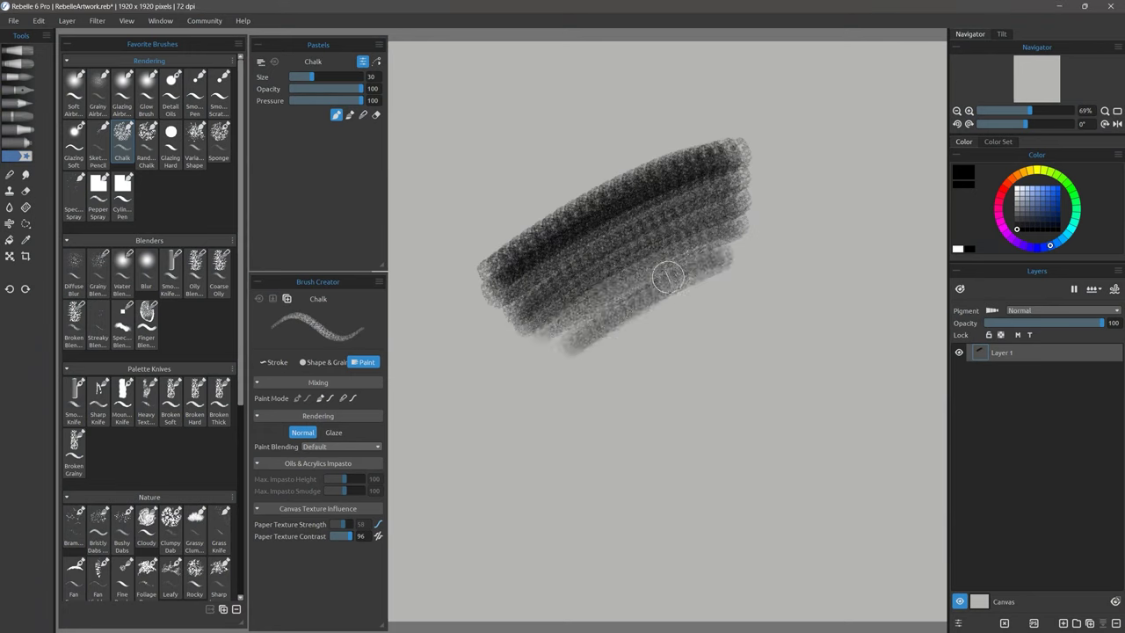
pyautogui.moveTo(544, 182)
pyautogui.mouseDown()
pyautogui.moveTo(534, 143)
pyautogui.moveTo(495, 191)
pyautogui.moveTo(549, 192)
pyautogui.moveTo(590, 159)
pyautogui.moveTo(672, 132)
pyautogui.moveTo(809, 188)
pyautogui.moveTo(779, 314)
pyautogui.moveTo(773, 402)
pyautogui.moveTo(615, 375)
pyautogui.moveTo(714, 397)
pyautogui.mouseUp()
pyautogui.press('Delete')
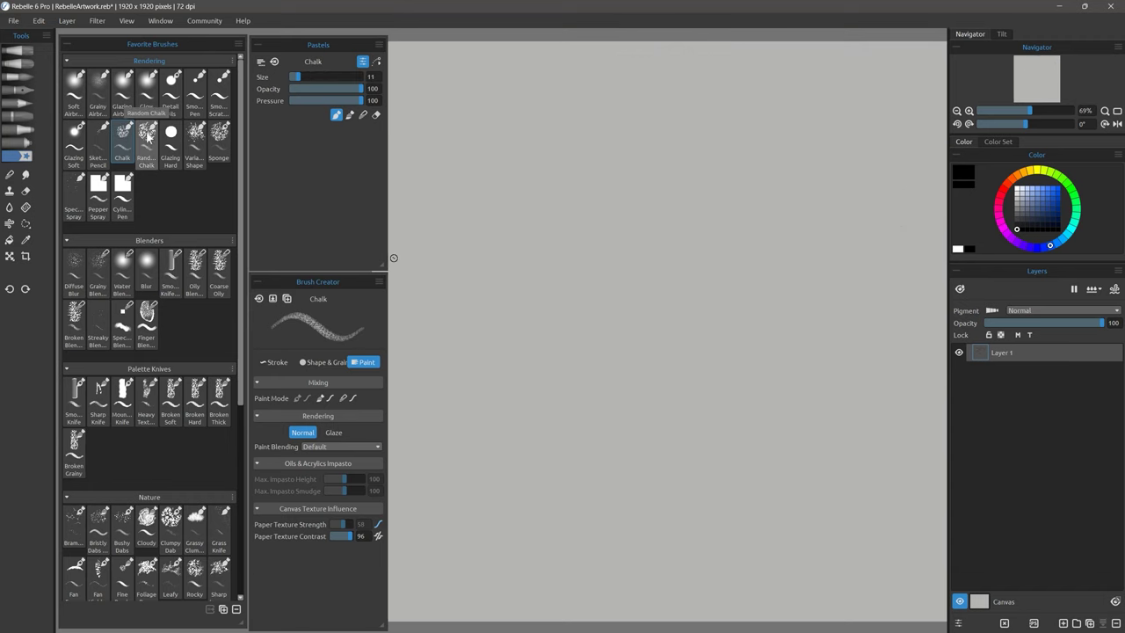
# Paint a hatched black swatch with Random Chalk at size 25, and a cloud-like textured mass beside it at size 76
pyautogui.click(146, 133)
pyautogui.moveTo(482, 216)
pyautogui.mouseDown()
pyautogui.moveTo(647, 171)
pyautogui.moveTo(484, 273)
pyautogui.moveTo(678, 221)
pyautogui.moveTo(595, 296)
pyautogui.moveTo(567, 340)
pyautogui.moveTo(625, 334)
pyautogui.mouseUp()
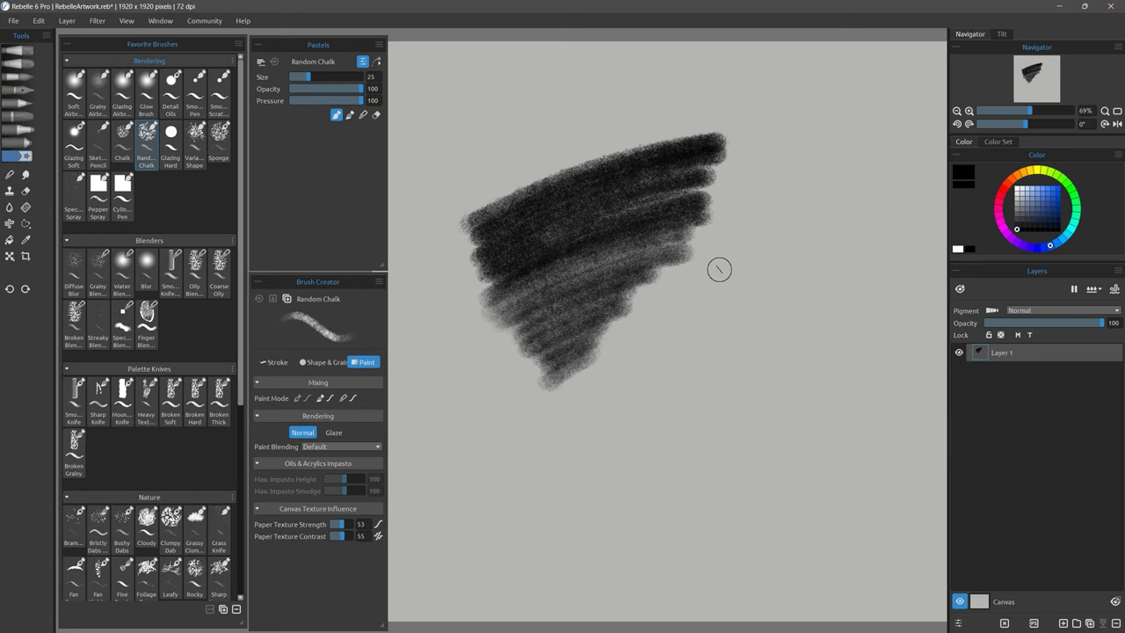
pyautogui.moveTo(719, 268)
pyautogui.mouseDown()
pyautogui.moveTo(678, 307)
pyautogui.moveTo(694, 336)
pyautogui.moveTo(757, 319)
pyautogui.moveTo(759, 261)
pyautogui.moveTo(832, 299)
pyautogui.moveTo(713, 374)
pyautogui.moveTo(661, 380)
pyautogui.moveTo(729, 432)
pyautogui.moveTo(799, 413)
pyautogui.moveTo(747, 334)
pyautogui.mouseUp()
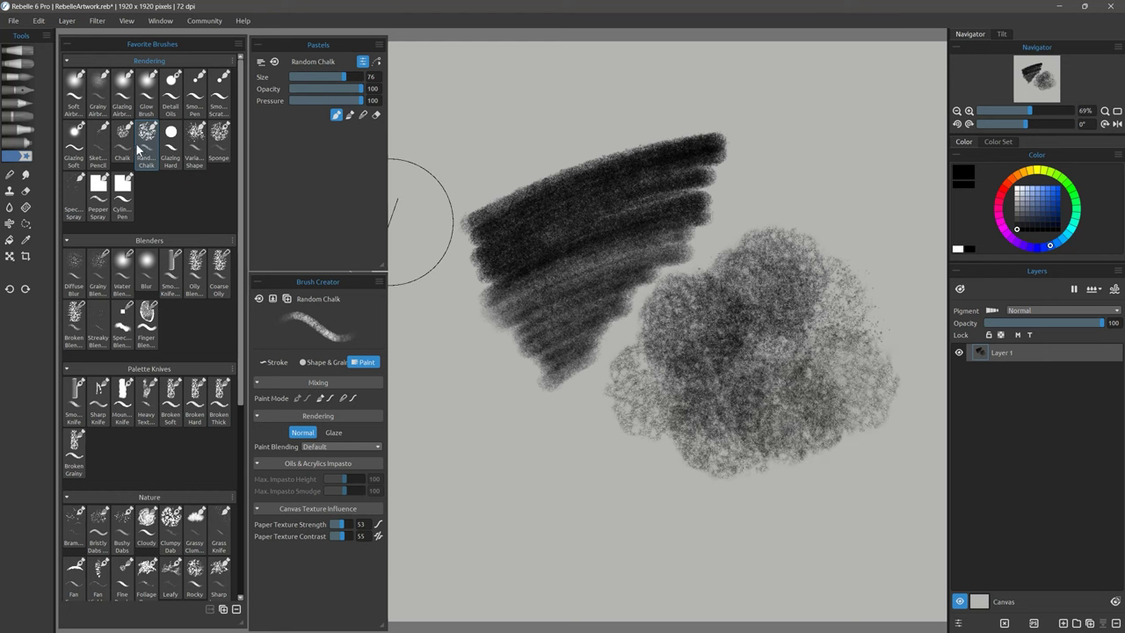
# Paint a light textured area beside the Random Chalk swatches with the Chalk brush at size 97
pyautogui.click(123, 137)
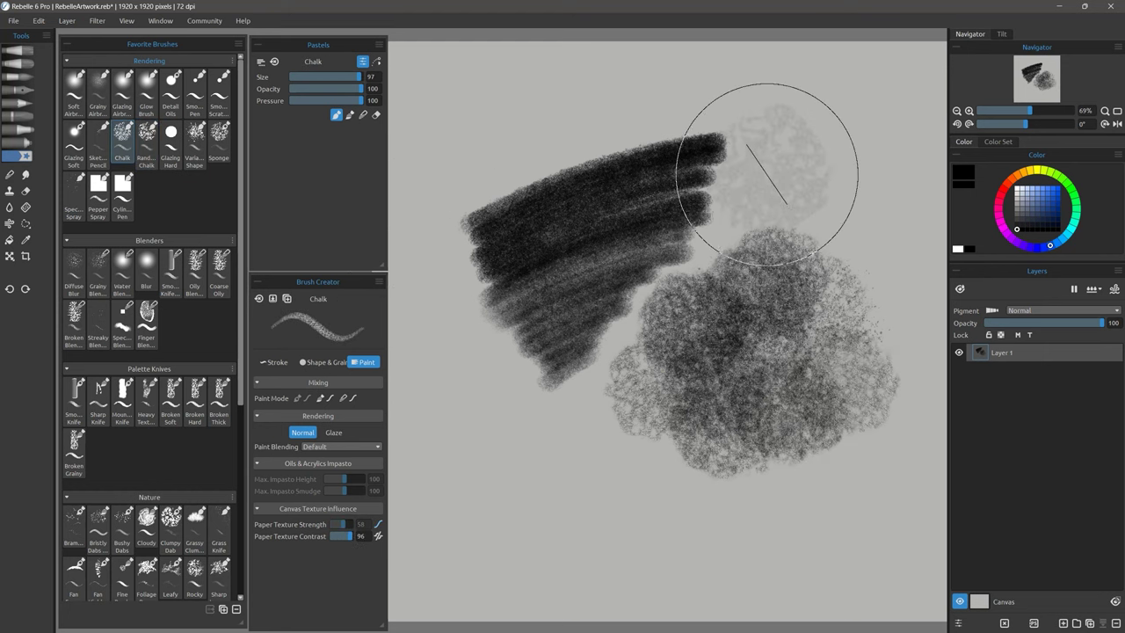
pyautogui.moveTo(835, 138)
pyautogui.mouseDown()
pyautogui.moveTo(800, 269)
pyautogui.moveTo(861, 249)
pyautogui.moveTo(773, 220)
pyautogui.moveTo(914, 352)
pyautogui.mouseUp()
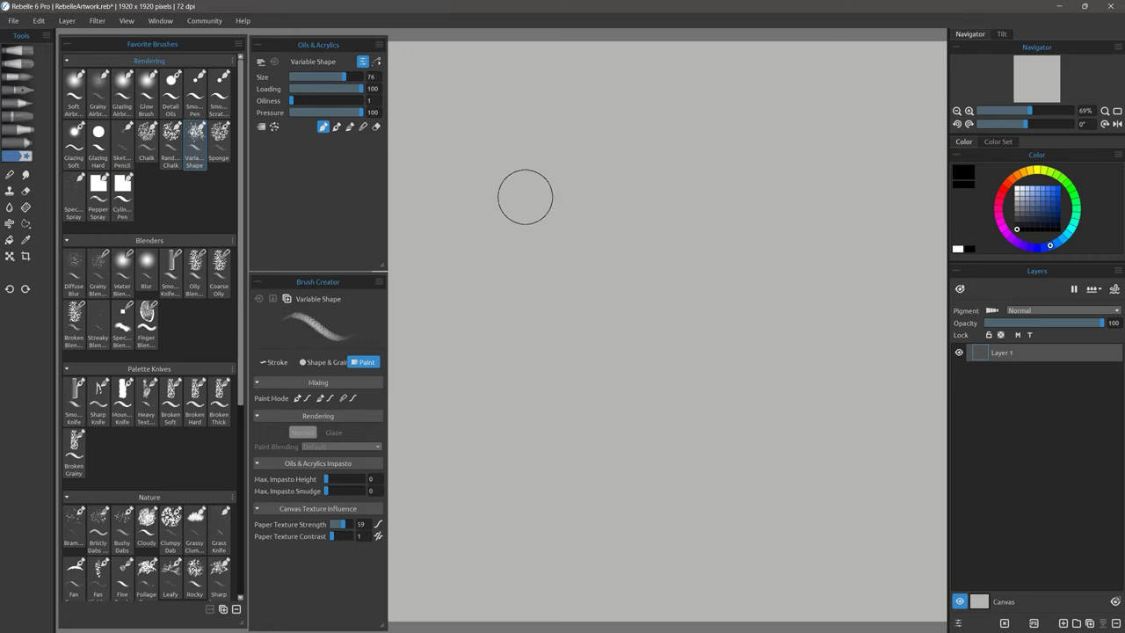
# Paint a dense black rounded mass with rough edges using the Variable Shape brush at size 76
pyautogui.moveTo(522, 194)
pyautogui.mouseDown()
pyautogui.moveTo(553, 231)
pyautogui.moveTo(530, 127)
pyautogui.moveTo(533, 272)
pyautogui.moveTo(548, 126)
pyautogui.moveTo(655, 252)
pyautogui.mouseUp()
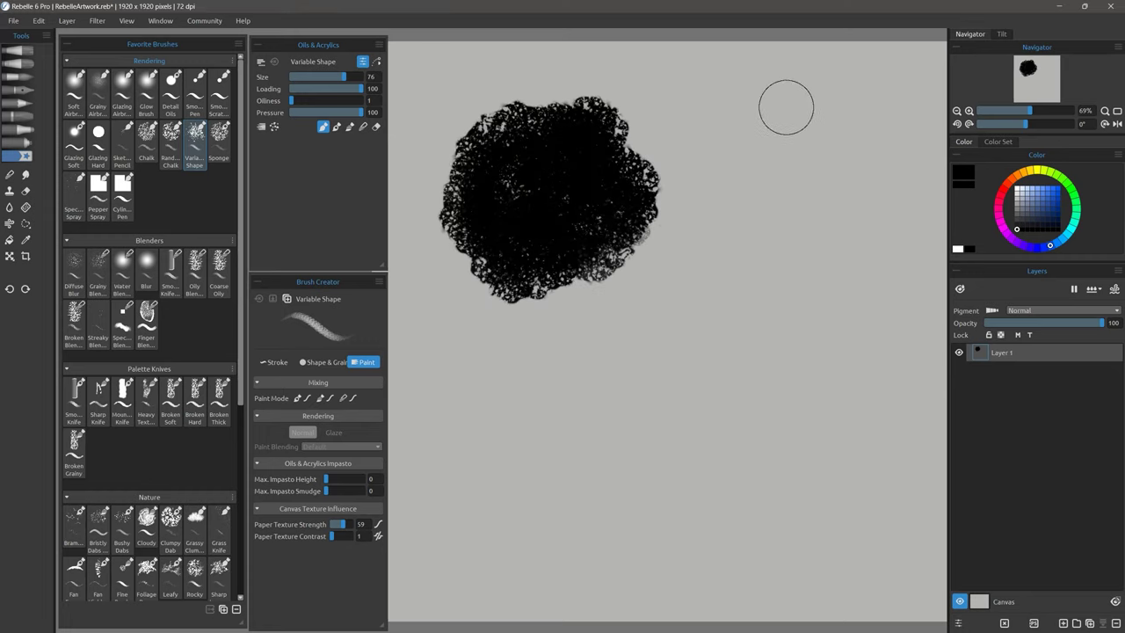
# Paint a dark green foliage mass with the Variable Shape brush at size 76, highlight it in yellow-green, and clear the layer
pyautogui.moveTo(787, 108)
pyautogui.mouseDown()
pyautogui.moveTo(832, 109)
pyautogui.moveTo(747, 143)
pyautogui.moveTo(715, 196)
pyautogui.moveTo(868, 224)
pyautogui.moveTo(741, 269)
pyautogui.moveTo(706, 314)
pyautogui.moveTo(851, 334)
pyautogui.mouseUp()
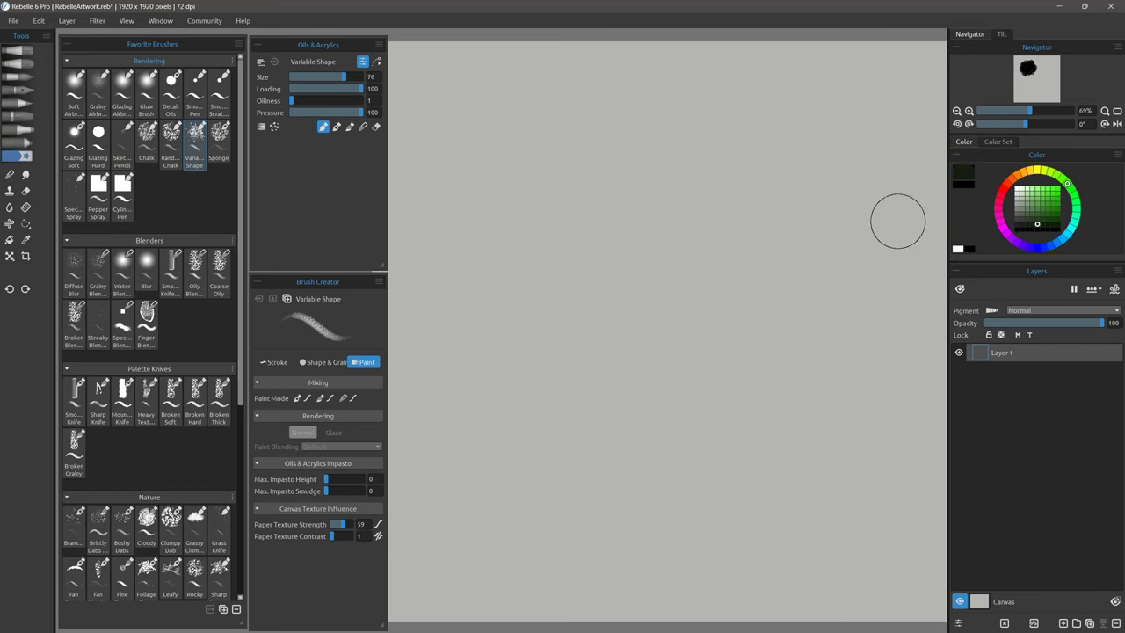
pyautogui.moveTo(526, 267)
pyautogui.mouseDown()
pyautogui.moveTo(515, 294)
pyautogui.moveTo(512, 234)
pyautogui.mouseUp()
pyautogui.moveTo(543, 178)
pyautogui.mouseDown()
pyautogui.moveTo(615, 130)
pyautogui.moveTo(484, 193)
pyautogui.moveTo(483, 176)
pyautogui.moveTo(624, 175)
pyautogui.moveTo(562, 313)
pyautogui.moveTo(663, 256)
pyautogui.moveTo(518, 307)
pyautogui.moveTo(557, 317)
pyautogui.mouseUp()
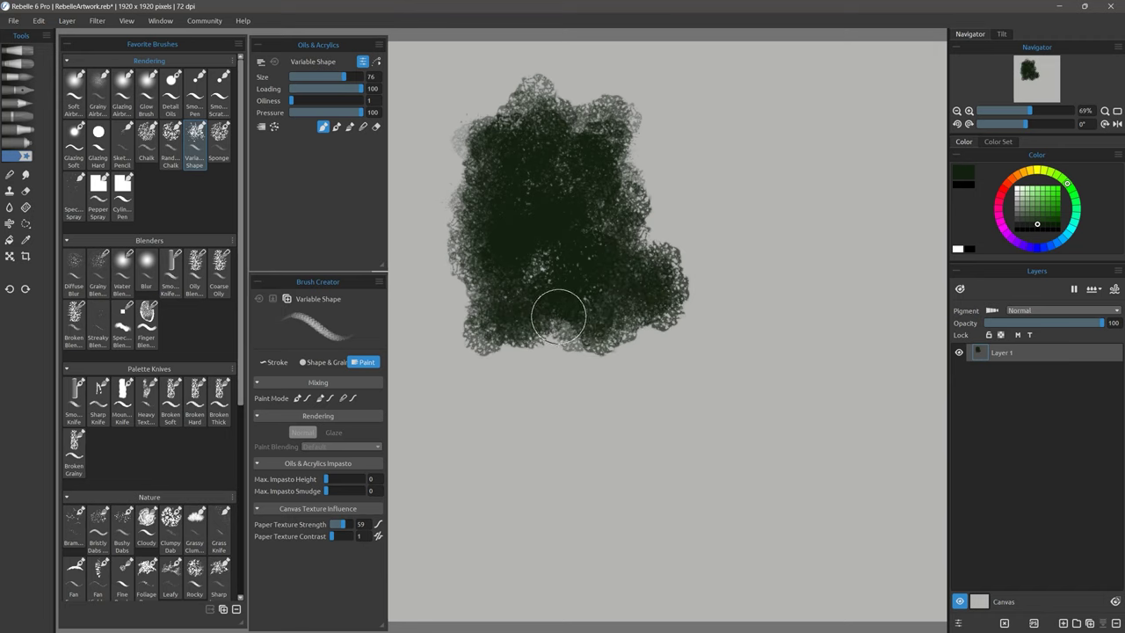
pyautogui.click(1052, 174)
pyautogui.click(1052, 201)
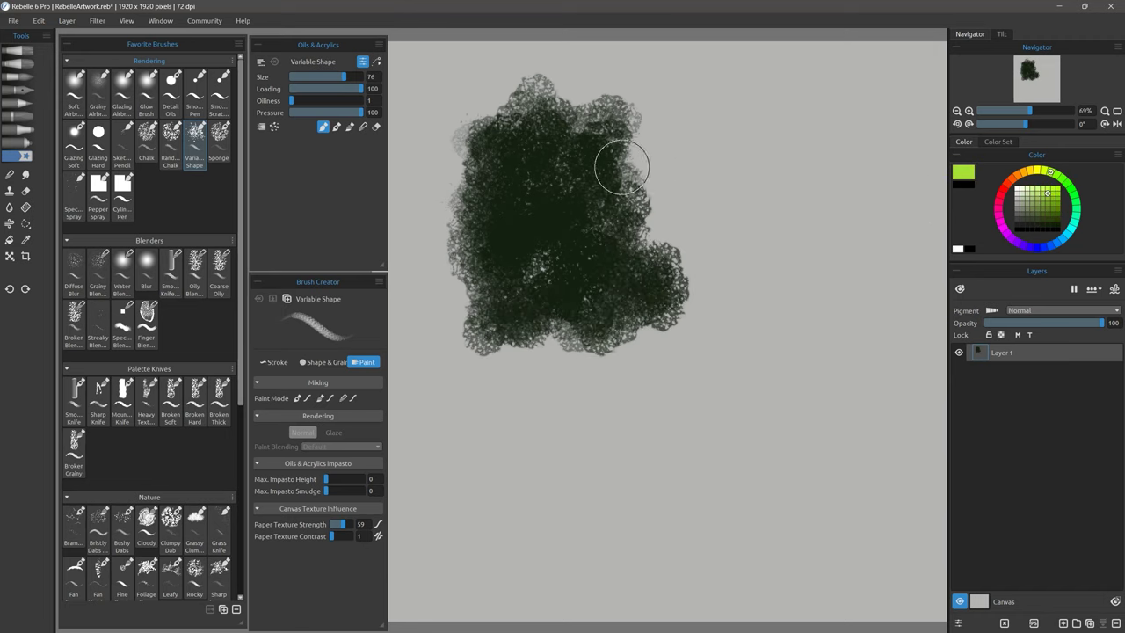
pyautogui.moveTo(460, 168)
pyautogui.mouseDown()
pyautogui.moveTo(498, 207)
pyautogui.moveTo(543, 201)
pyautogui.moveTo(570, 219)
pyautogui.moveTo(518, 237)
pyautogui.moveTo(570, 295)
pyautogui.moveTo(616, 276)
pyautogui.moveTo(566, 106)
pyautogui.moveTo(553, 231)
pyautogui.mouseUp()
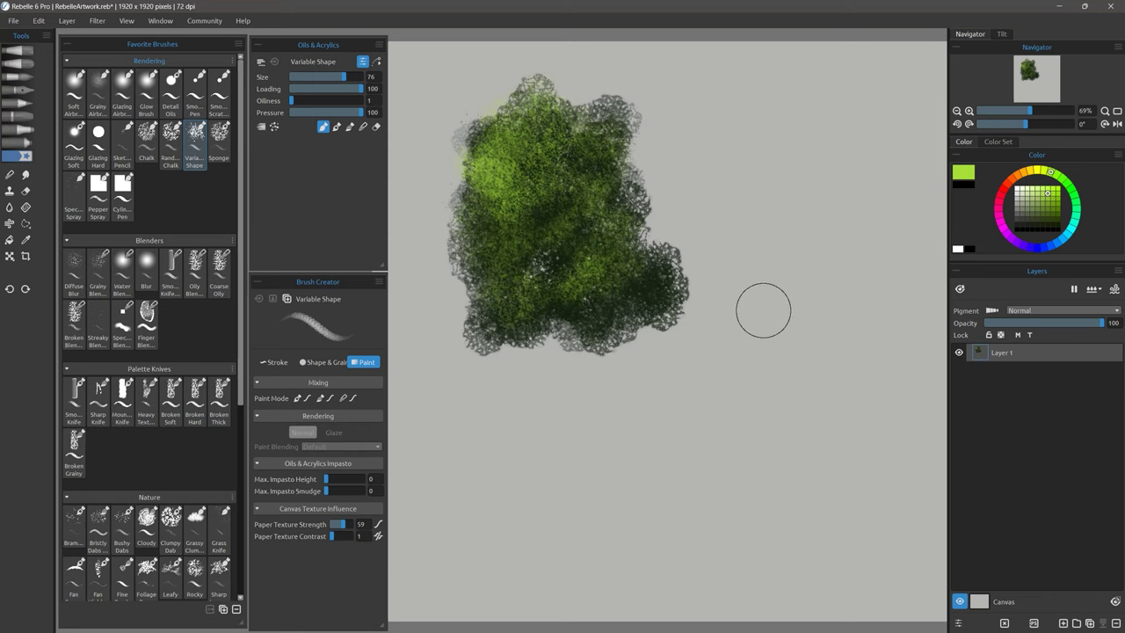
pyautogui.press('Delete')
# Paint a broad brown textured patch with the Sponge brush at size 45, and work a darker brown over it
pyautogui.click(219, 145)
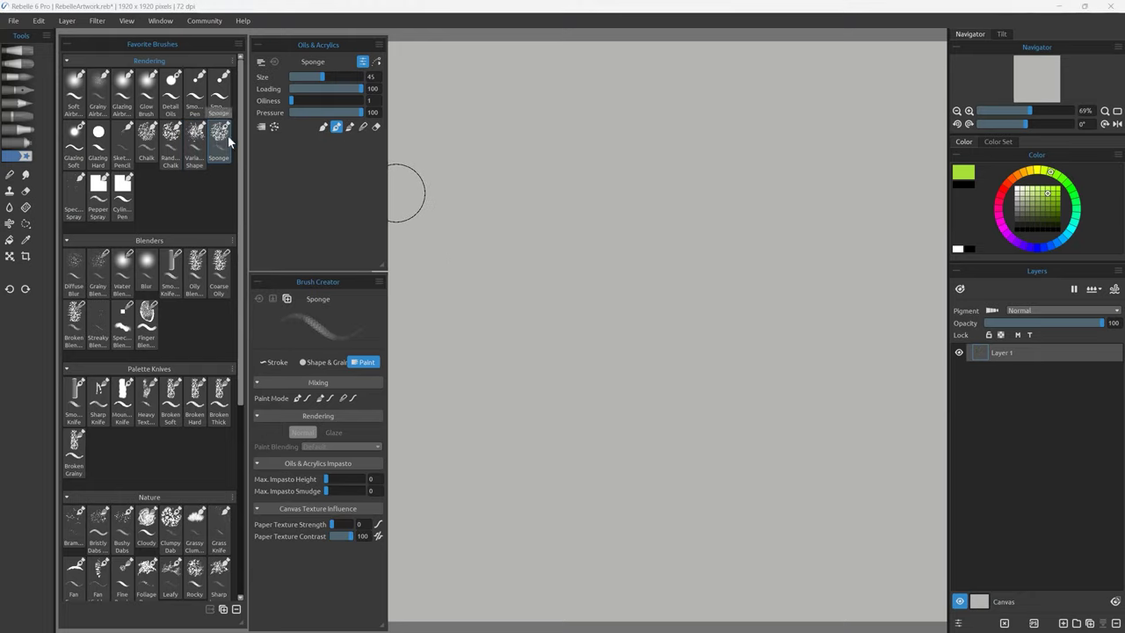
pyautogui.click(1026, 231)
pyautogui.moveTo(576, 141)
pyautogui.mouseDown()
pyautogui.moveTo(557, 170)
pyautogui.moveTo(592, 182)
pyautogui.moveTo(571, 189)
pyautogui.moveTo(592, 231)
pyautogui.moveTo(572, 307)
pyautogui.moveTo(678, 296)
pyautogui.moveTo(467, 283)
pyautogui.moveTo(493, 141)
pyautogui.moveTo(677, 141)
pyautogui.moveTo(650, 264)
pyautogui.moveTo(664, 360)
pyautogui.moveTo(440, 326)
pyautogui.moveTo(765, 254)
pyautogui.moveTo(839, 347)
pyautogui.mouseUp()
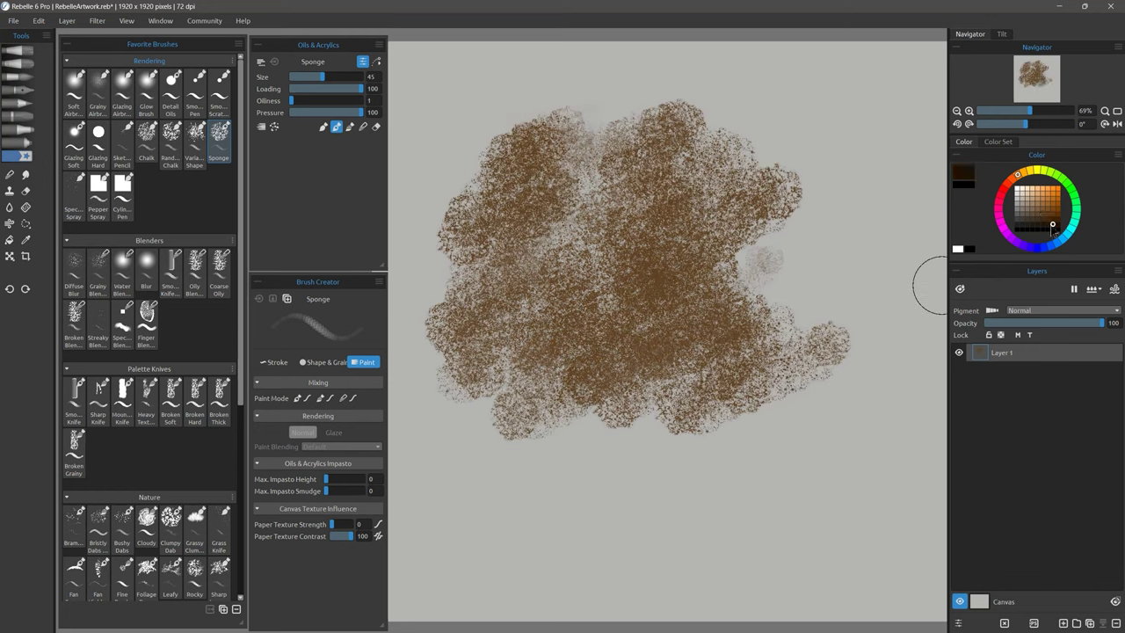
pyautogui.moveTo(575, 206)
pyautogui.mouseDown()
pyautogui.moveTo(492, 176)
pyautogui.moveTo(703, 220)
pyautogui.moveTo(527, 360)
pyautogui.moveTo(592, 413)
pyautogui.moveTo(824, 402)
pyautogui.moveTo(819, 410)
pyautogui.mouseUp()
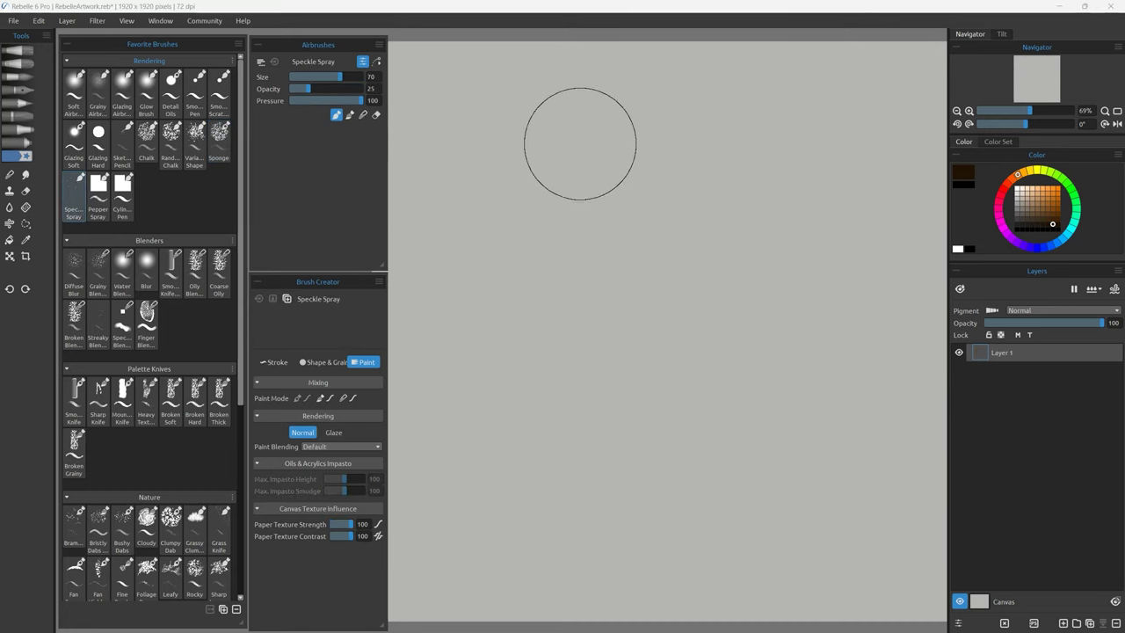
# Scatter dark speckles with Speckle Spray at size 70 and finer ones at size 16, and clear the layer
pyautogui.moveTo(466, 176)
pyautogui.mouseDown()
pyautogui.moveTo(568, 276)
pyautogui.moveTo(642, 176)
pyautogui.moveTo(694, 354)
pyautogui.moveTo(592, 143)
pyautogui.moveTo(744, 296)
pyautogui.moveTo(671, 216)
pyautogui.moveTo(557, 336)
pyautogui.moveTo(543, 321)
pyautogui.moveTo(461, 322)
pyautogui.mouseUp()
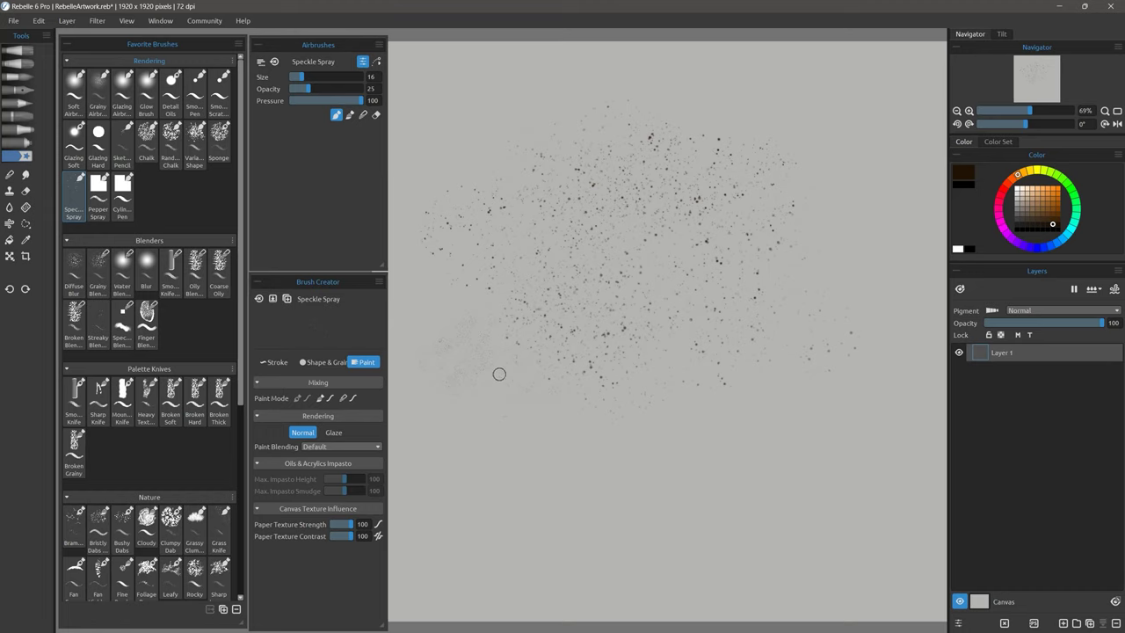
pyautogui.moveTo(611, 405)
pyautogui.mouseDown()
pyautogui.moveTo(527, 378)
pyautogui.moveTo(572, 357)
pyautogui.mouseUp()
pyautogui.press('Delete')
# Set the Speckle Spray grain texture scale to 232 and spray test speckles at size 75
pyautogui.click(325, 362)
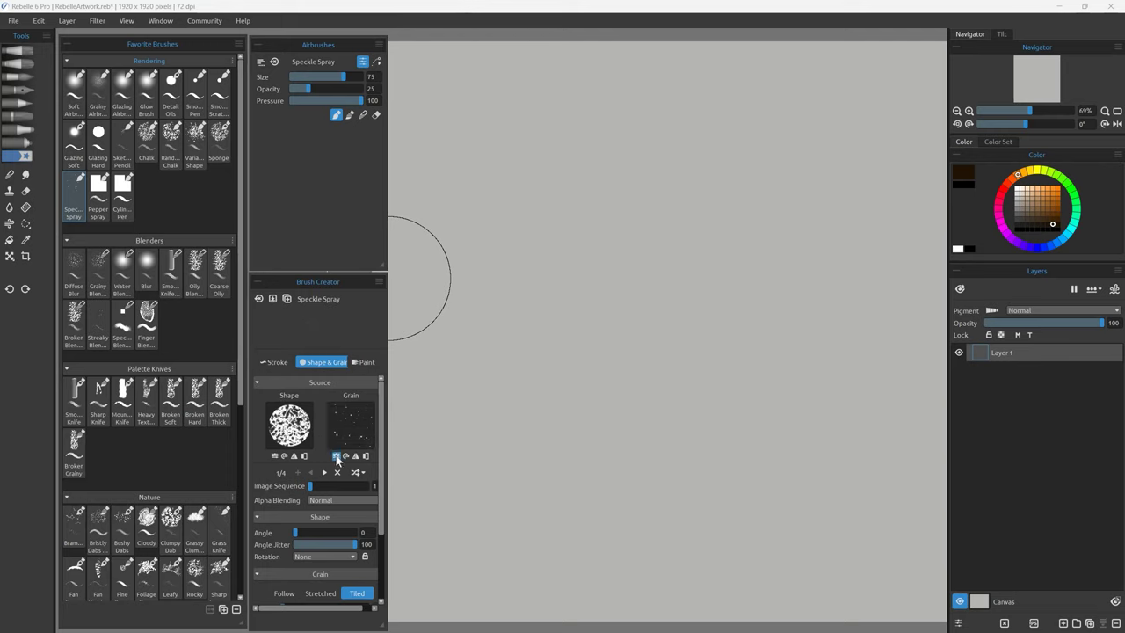
pyautogui.click(336, 455)
pyautogui.moveTo(179, 418); pyautogui.dragTo(169, 423)
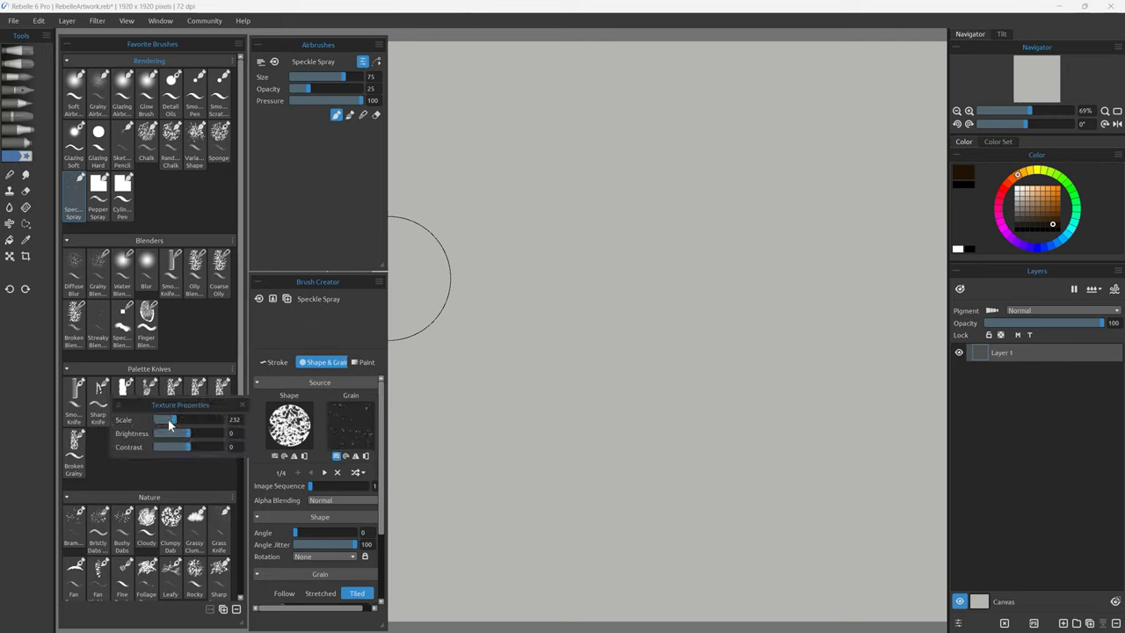
pyautogui.moveTo(527, 291)
pyautogui.mouseDown()
pyautogui.moveTo(653, 196)
pyautogui.moveTo(648, 226)
pyautogui.moveTo(727, 274)
pyautogui.moveTo(519, 251)
pyautogui.moveTo(728, 339)
pyautogui.moveTo(522, 309)
pyautogui.moveTo(731, 341)
pyautogui.mouseUp()
# Spray a small patch of fine dark dots with the Pepper Spray brush at size 29
pyautogui.click(98, 189)
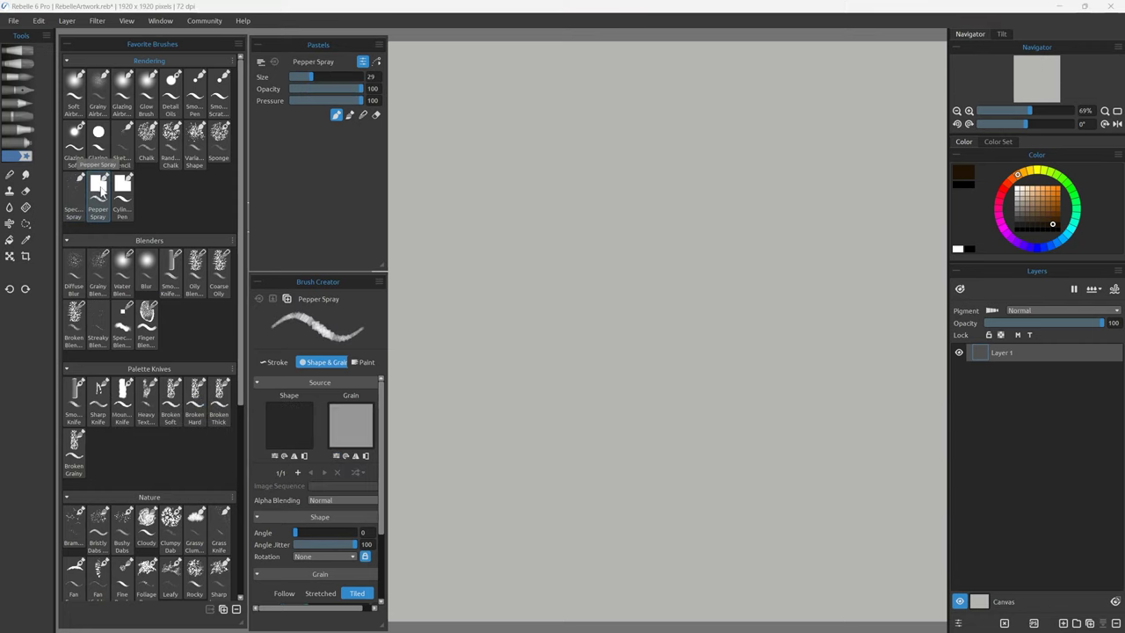
pyautogui.moveTo(532, 265); pyautogui.dragTo(604, 216)
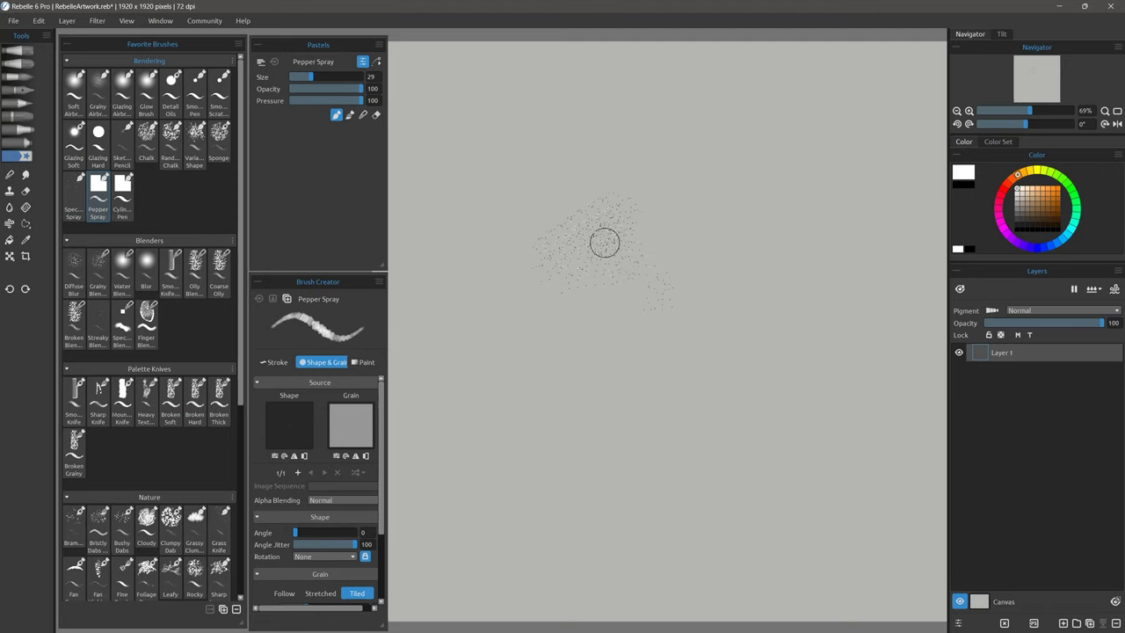
# Draw a cluster of tapering, branching twigs in dark brown with the Cylinder Pen at size 26
pyautogui.click(122, 189)
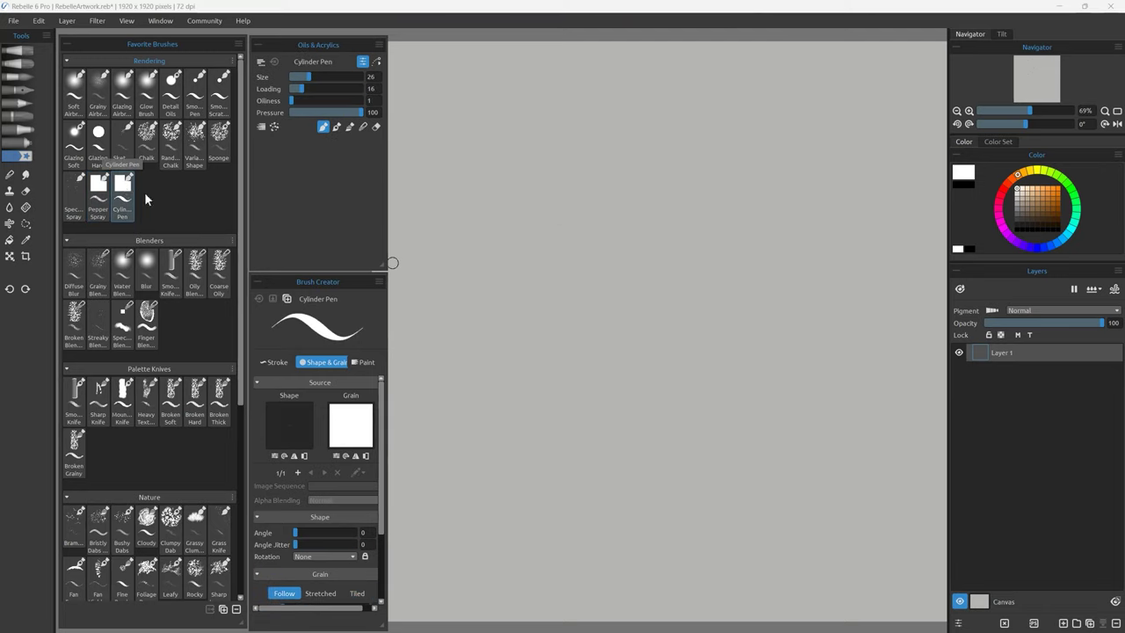
pyautogui.click(1041, 220)
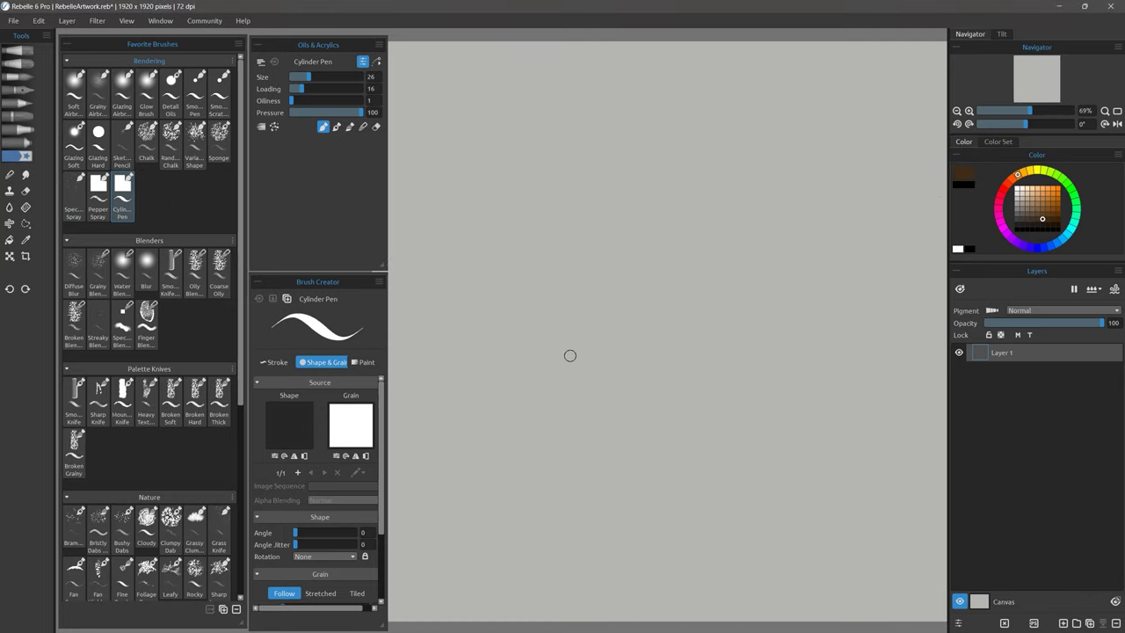
pyautogui.moveTo(548, 366); pyautogui.dragTo(597, 122)
pyautogui.moveTo(549, 310); pyautogui.dragTo(683, 146)
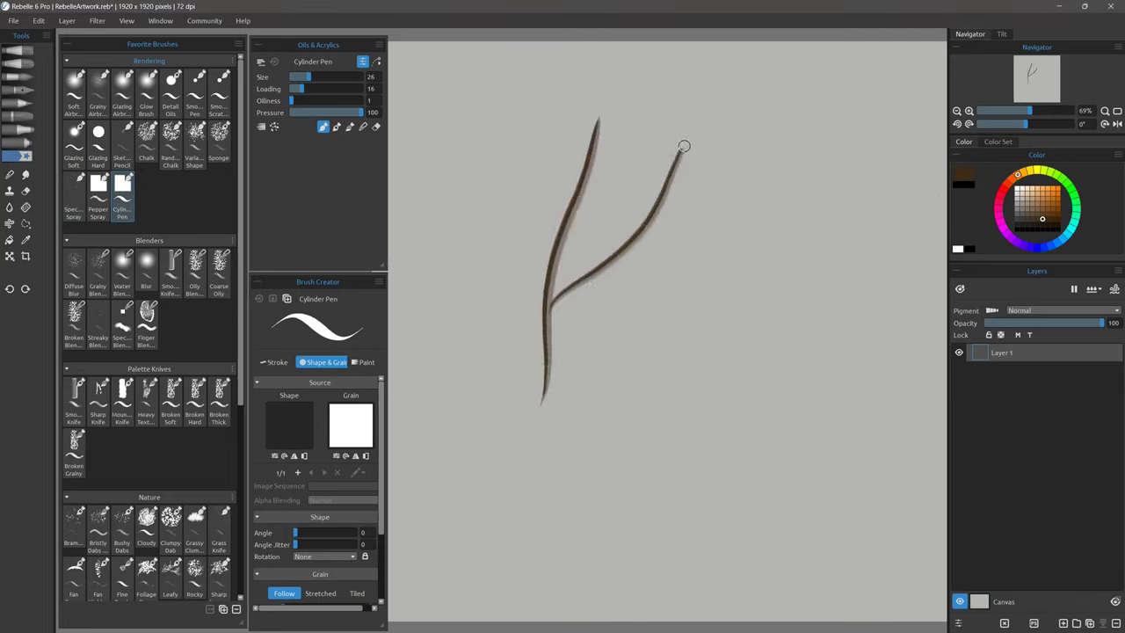
pyautogui.moveTo(639, 233); pyautogui.dragTo(652, 98)
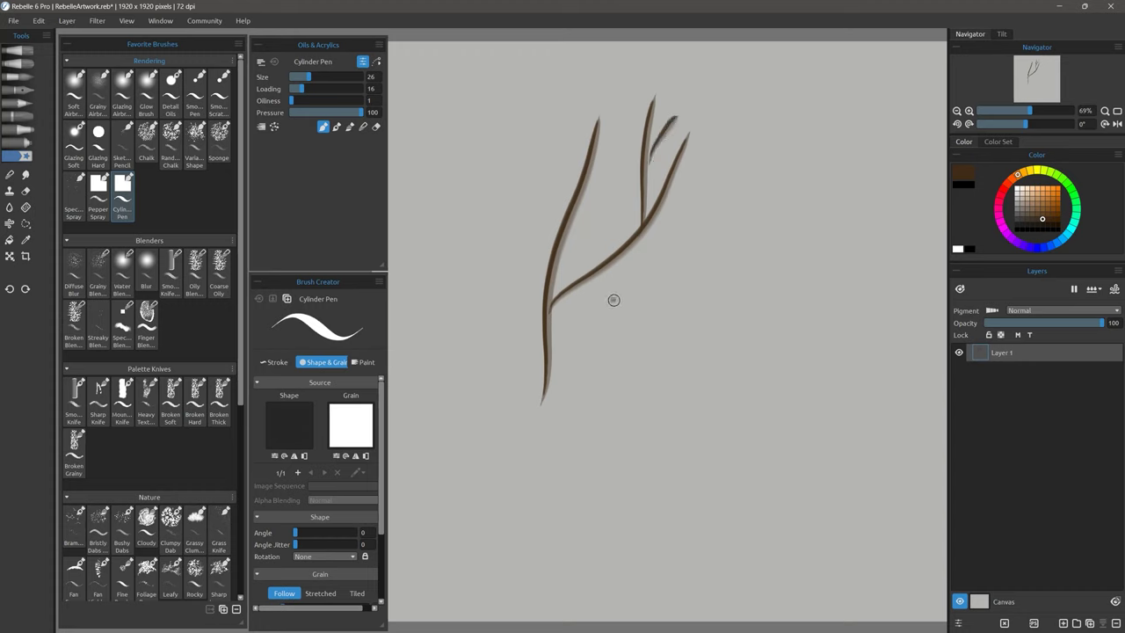
pyautogui.moveTo(572, 412)
pyautogui.mouseDown()
pyautogui.moveTo(688, 264)
pyautogui.moveTo(703, 227)
pyautogui.mouseUp()
pyautogui.moveTo(640, 353); pyautogui.dragTo(671, 212)
pyautogui.moveTo(658, 280); pyautogui.dragTo(719, 147)
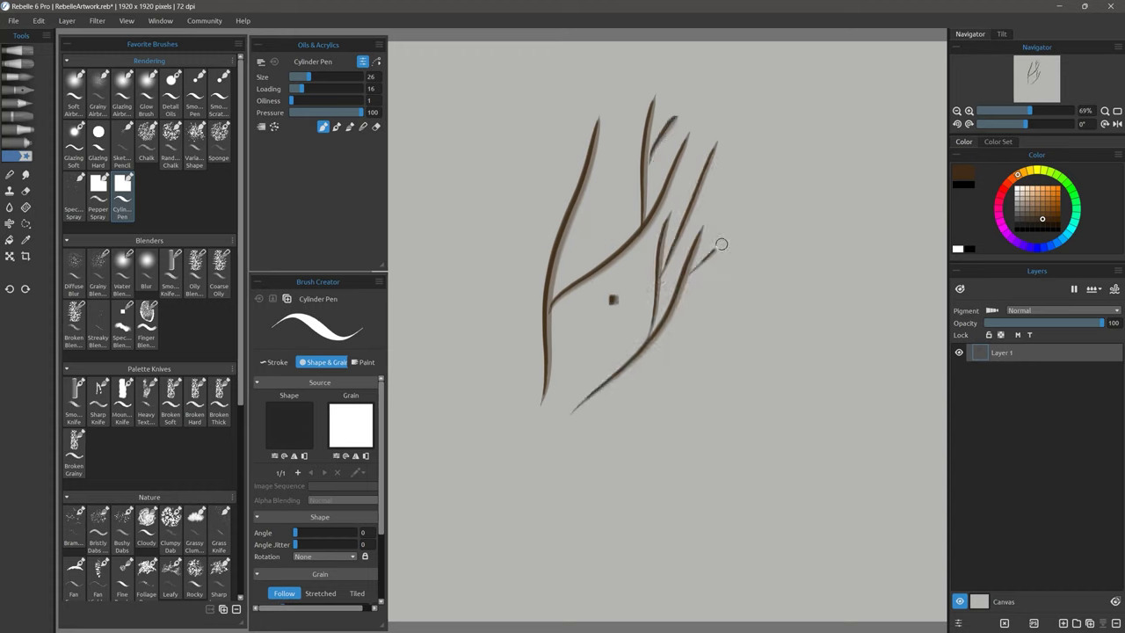
pyautogui.moveTo(721, 244); pyautogui.dragTo(787, 160)
pyautogui.moveTo(738, 225); pyautogui.dragTo(761, 123)
pyautogui.moveTo(598, 393)
pyautogui.mouseDown()
pyautogui.moveTo(727, 353)
pyautogui.moveTo(785, 294)
pyautogui.mouseUp()
pyautogui.moveTo(679, 368); pyautogui.dragTo(754, 251)
pyautogui.moveTo(545, 268); pyautogui.dragTo(508, 128)
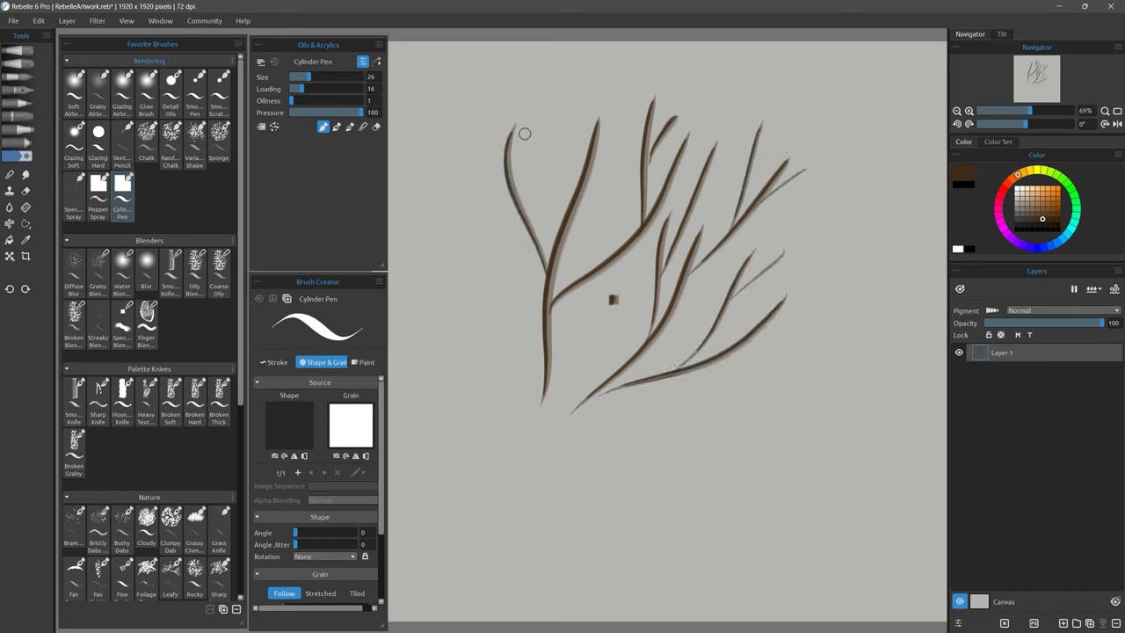
pyautogui.moveTo(525, 213); pyautogui.dragTo(549, 94)
pyautogui.moveTo(536, 358); pyautogui.dragTo(444, 215)
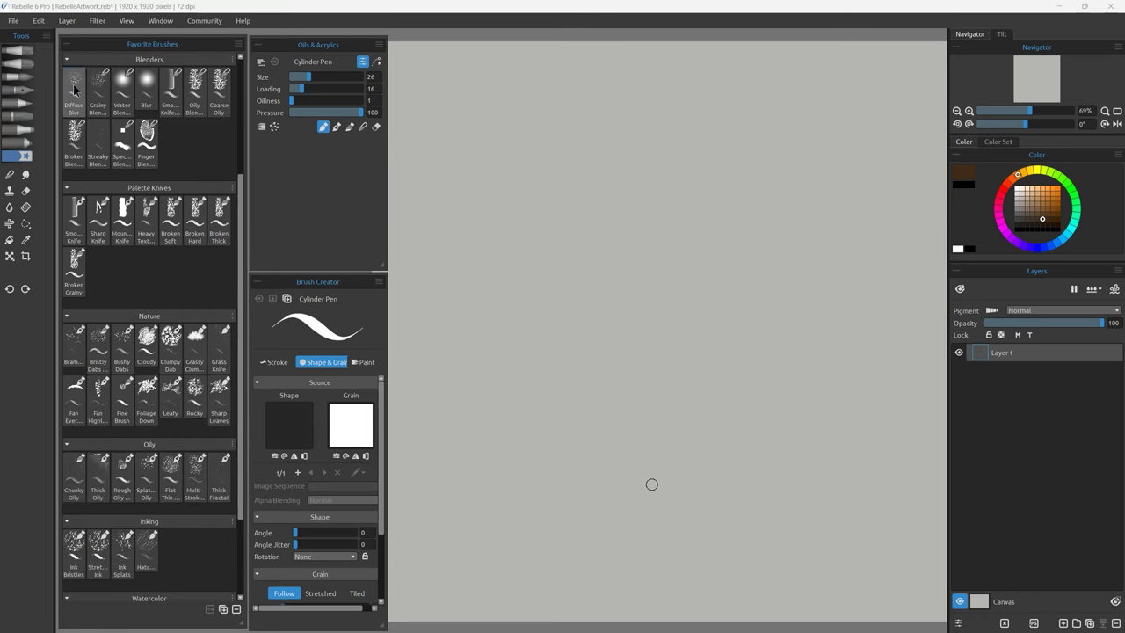
# Soften the boundaries between the yellow, orange and red bands and the yellow band's outer edge with Diffuse Blur at size 50
pyautogui.click(73, 85)
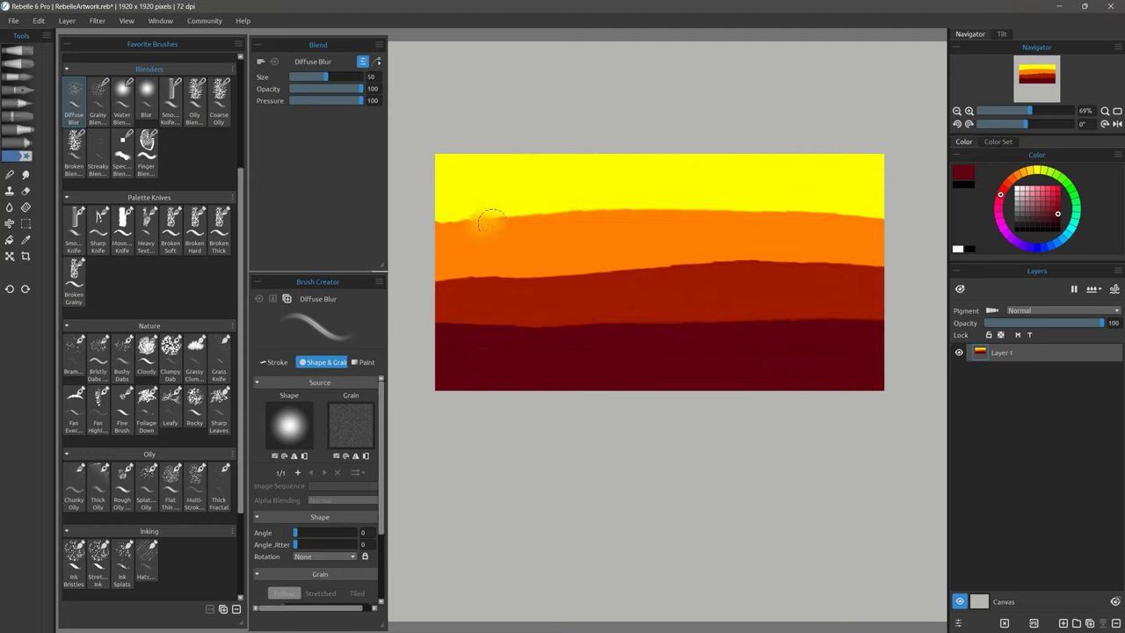
pyautogui.moveTo(484, 211)
pyautogui.mouseDown()
pyautogui.moveTo(562, 215)
pyautogui.moveTo(483, 221)
pyautogui.moveTo(607, 206)
pyautogui.moveTo(541, 205)
pyautogui.mouseUp()
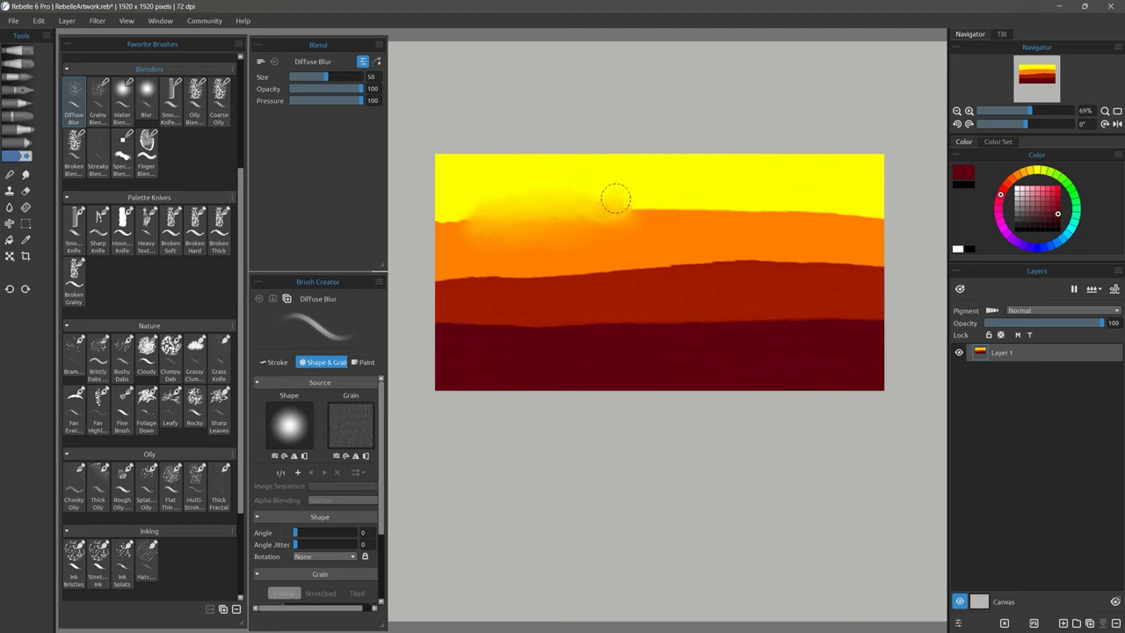
pyautogui.moveTo(543, 249)
pyautogui.mouseDown()
pyautogui.moveTo(527, 282)
pyautogui.moveTo(481, 280)
pyautogui.mouseUp()
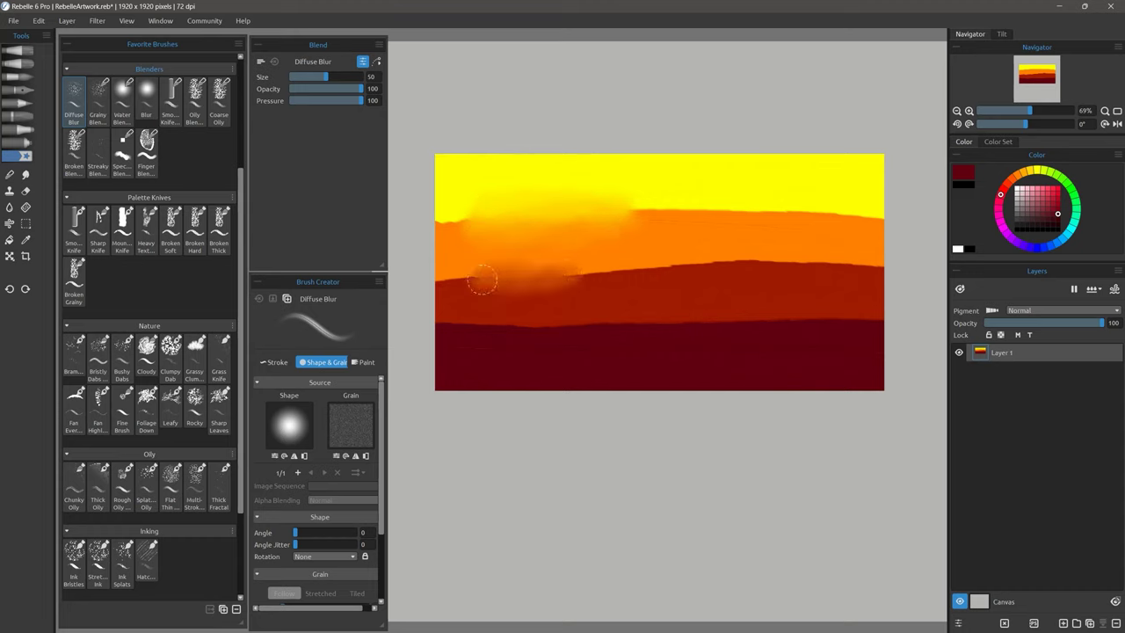
pyautogui.moveTo(462, 160)
pyautogui.mouseDown()
pyautogui.moveTo(553, 153)
pyautogui.moveTo(444, 179)
pyautogui.mouseUp()
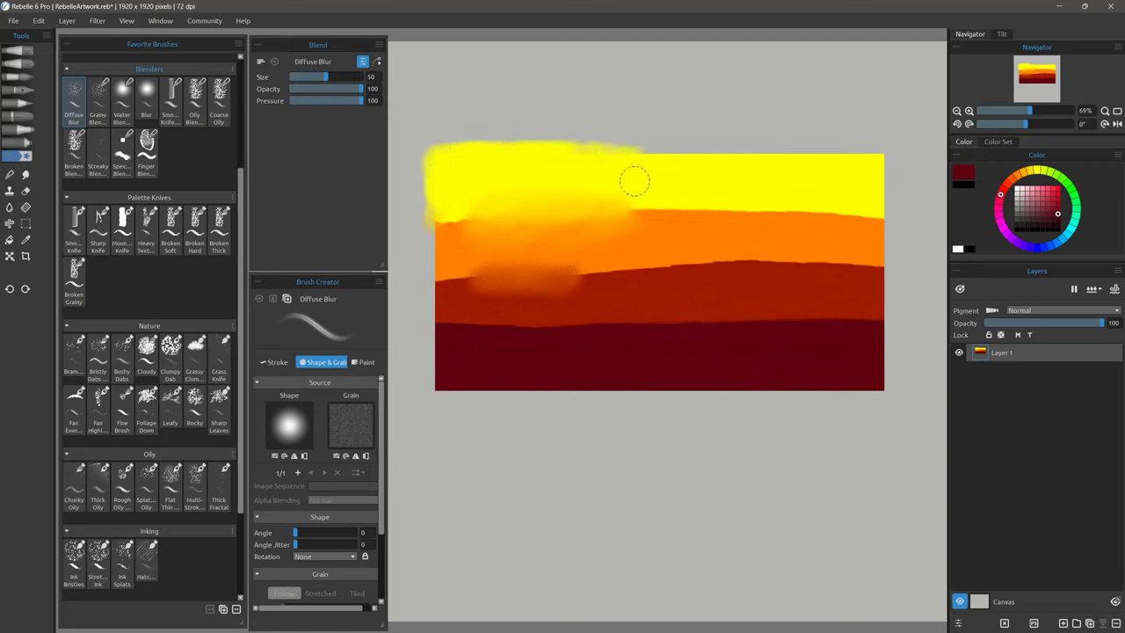
# Blend the boundary between the yellow and orange bands with the Grainy Blender at size 50, and undo the strokes
pyautogui.click(97, 103)
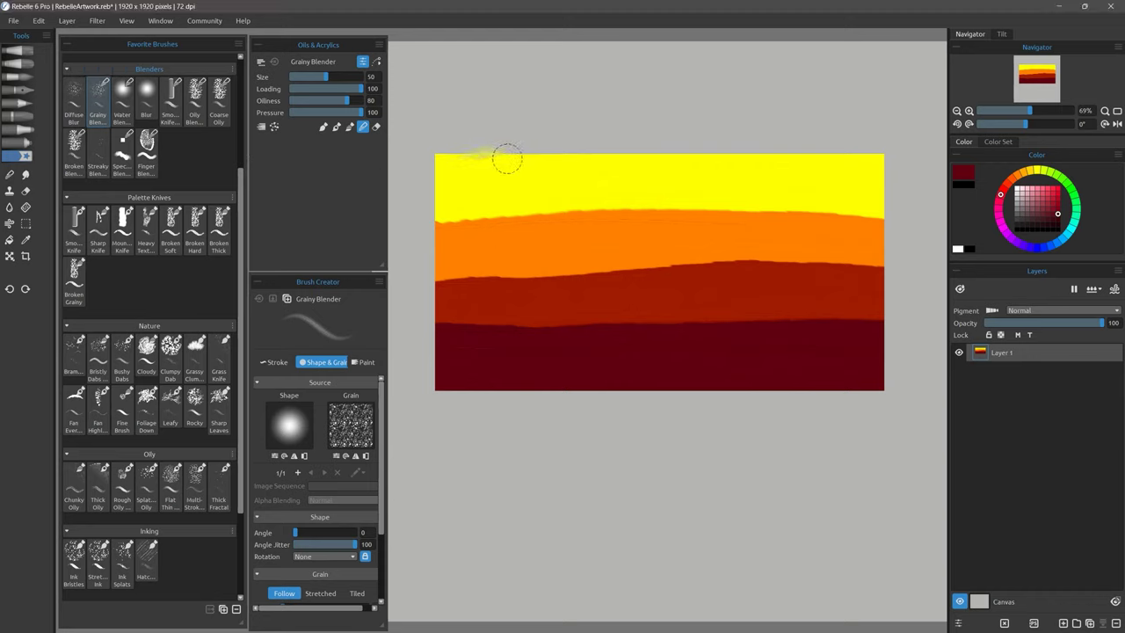
pyautogui.moveTo(452, 227)
pyautogui.mouseDown()
pyautogui.moveTo(597, 207)
pyautogui.moveTo(558, 202)
pyautogui.moveTo(570, 199)
pyautogui.mouseUp()
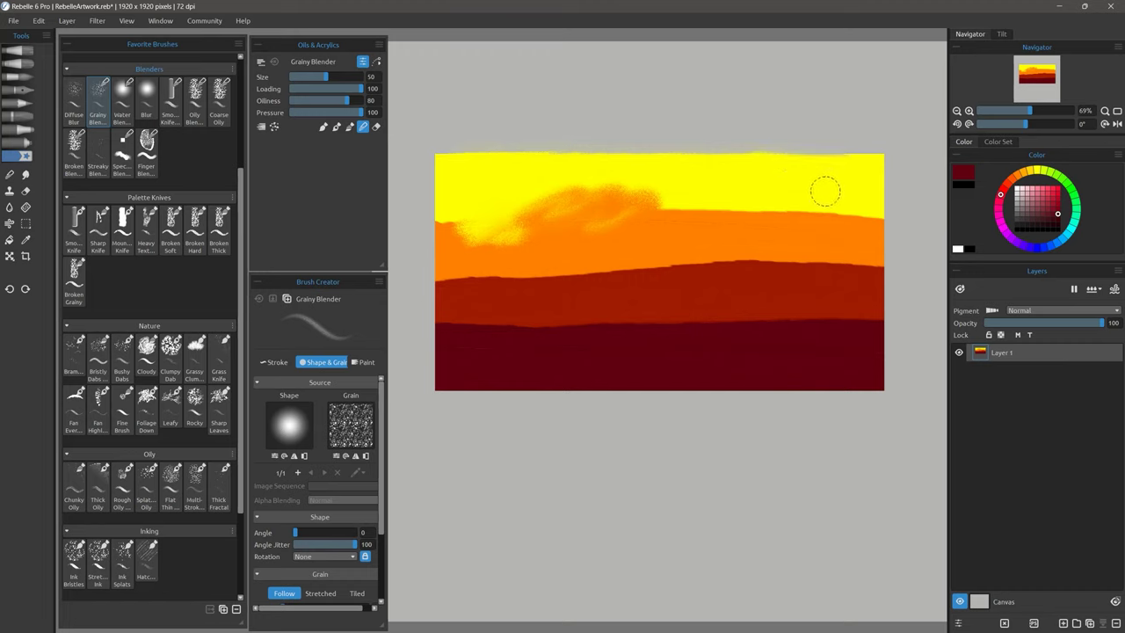
pyautogui.hotkey('ctrl', 'z')
pyautogui.hotkey('ctrl', 'z')
# Blend the yellow, orange and red bands and the outer edge with the Water Blender at size 35, and undo the strokes
pyautogui.click(122, 101)
pyautogui.moveTo(477, 220)
pyautogui.mouseDown()
pyautogui.moveTo(484, 206)
pyautogui.moveTo(580, 237)
pyautogui.mouseUp()
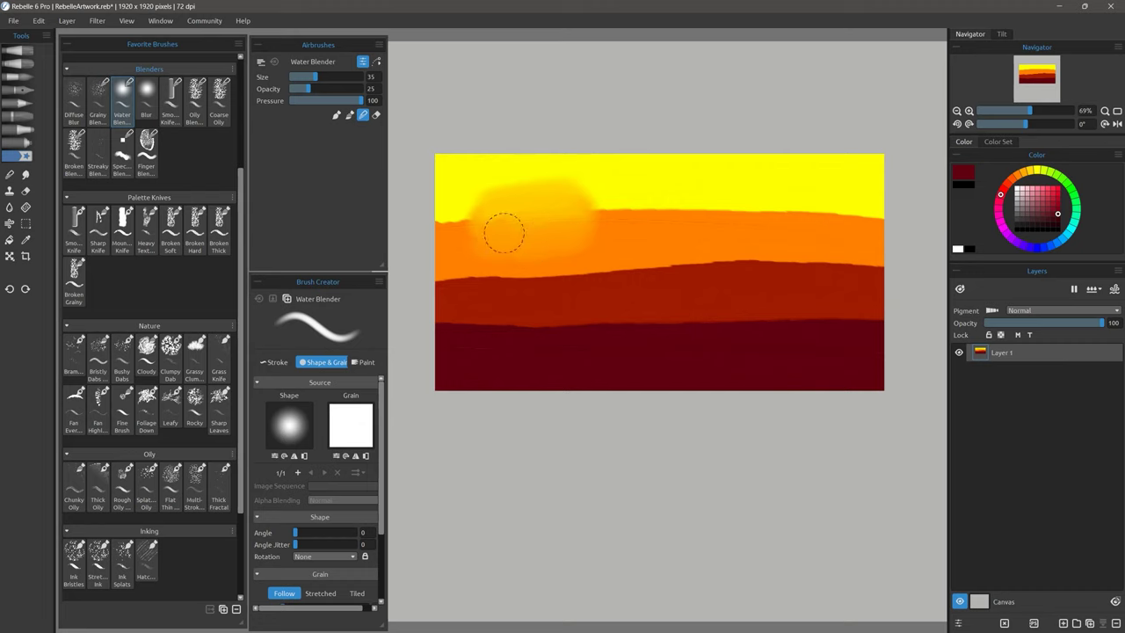
pyautogui.moveTo(504, 233)
pyautogui.mouseDown()
pyautogui.moveTo(565, 186)
pyautogui.moveTo(623, 223)
pyautogui.moveTo(698, 196)
pyautogui.moveTo(510, 277)
pyautogui.moveTo(714, 270)
pyautogui.mouseUp()
pyautogui.moveTo(453, 150)
pyautogui.mouseDown()
pyautogui.moveTo(656, 158)
pyautogui.moveTo(438, 159)
pyautogui.moveTo(441, 235)
pyautogui.mouseUp()
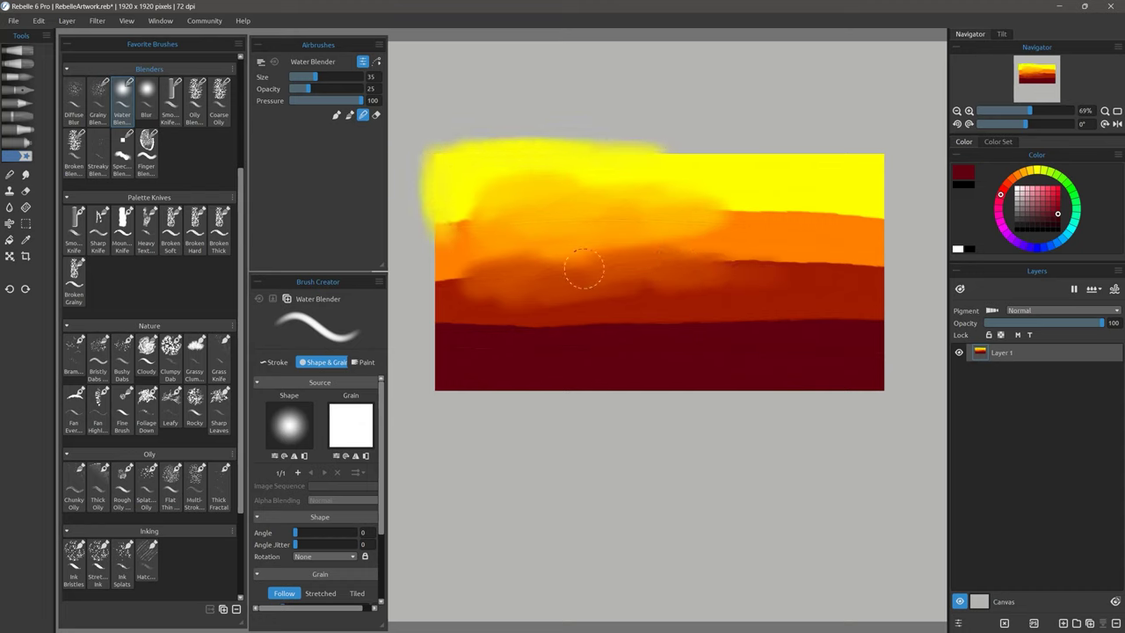
pyautogui.hotkey('ctrl', 'z')
pyautogui.hotkey('ctrl', 'z')
pyautogui.hotkey('ctrl', 'z')
pyautogui.hotkey('ctrl', 'z')
pyautogui.hotkey('ctrl', 'z')
pyautogui.hotkey('ctrl', 'z')
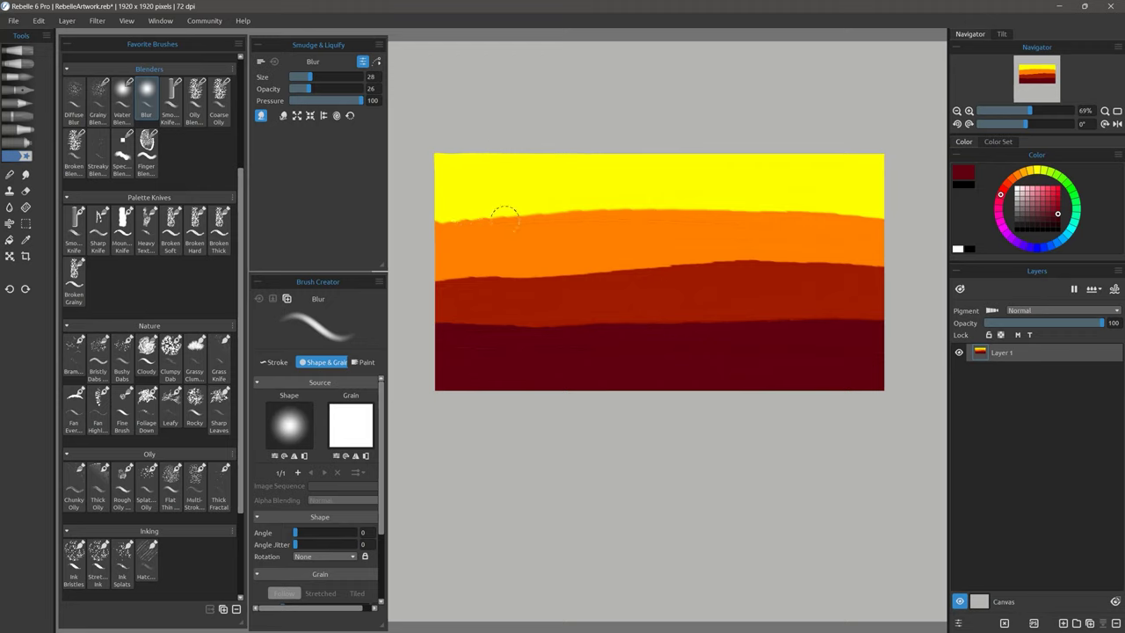
# Blend the boundary between the yellow and orange bands with the Smooth Knife Blender at size 30
pyautogui.scroll(10, 504, 217)
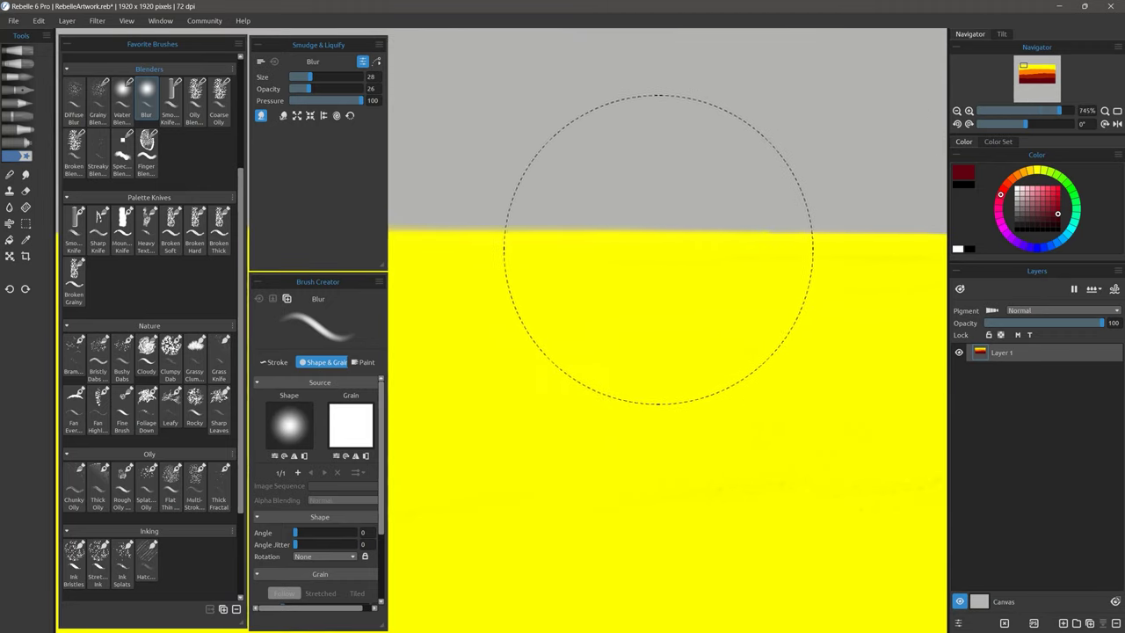
pyautogui.scroll(-10, 659, 249)
pyautogui.click(170, 101)
pyautogui.moveTo(489, 211)
pyautogui.mouseDown()
pyautogui.moveTo(519, 193)
pyautogui.moveTo(532, 217)
pyautogui.moveTo(549, 180)
pyautogui.moveTo(601, 189)
pyautogui.moveTo(483, 220)
pyautogui.moveTo(630, 191)
pyautogui.moveTo(595, 183)
pyautogui.moveTo(570, 208)
pyautogui.moveTo(574, 221)
pyautogui.moveTo(590, 193)
pyautogui.moveTo(502, 184)
pyautogui.moveTo(701, 195)
pyautogui.mouseUp()
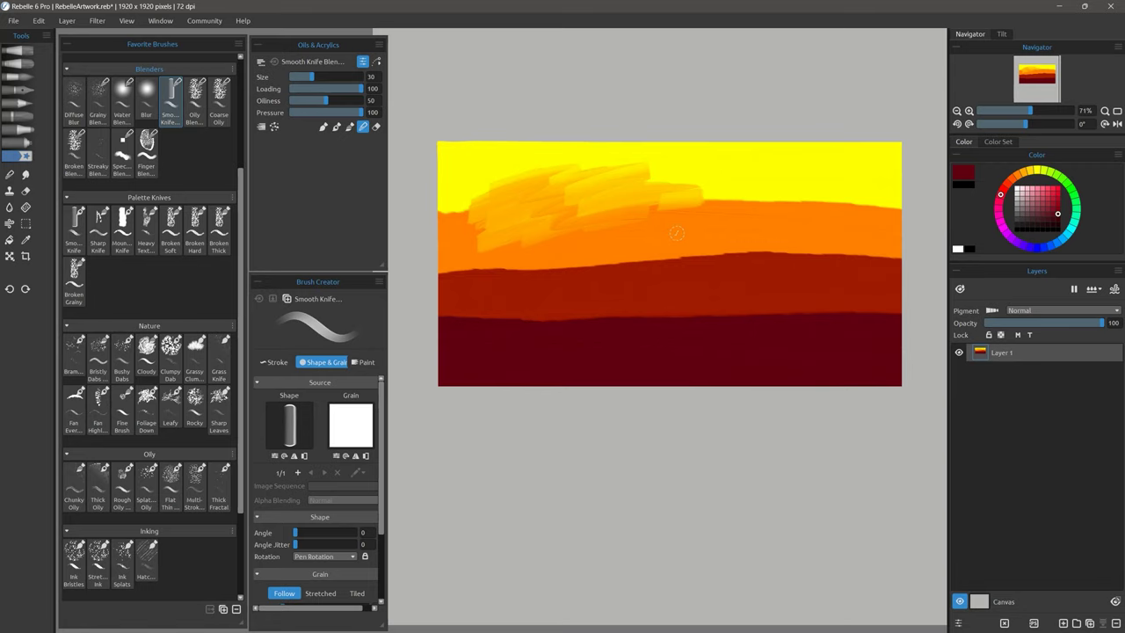
# Show the Visual Settings panel and blend the color bands further with the Smooth Knife Blender at size 60
pyautogui.click(160, 20)
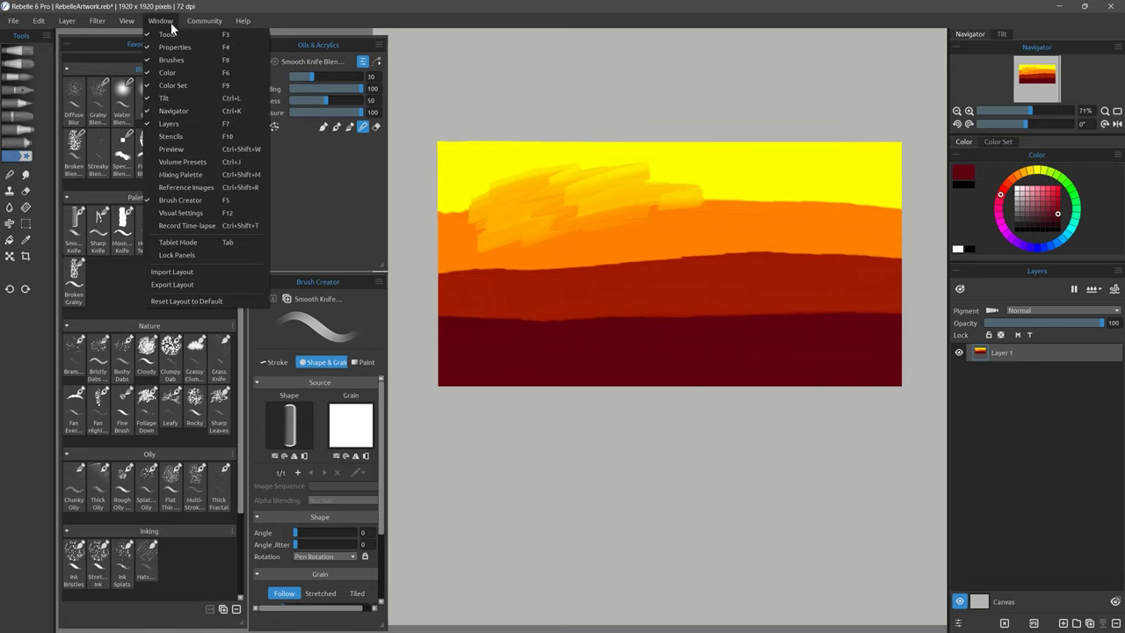
pyautogui.click(180, 214)
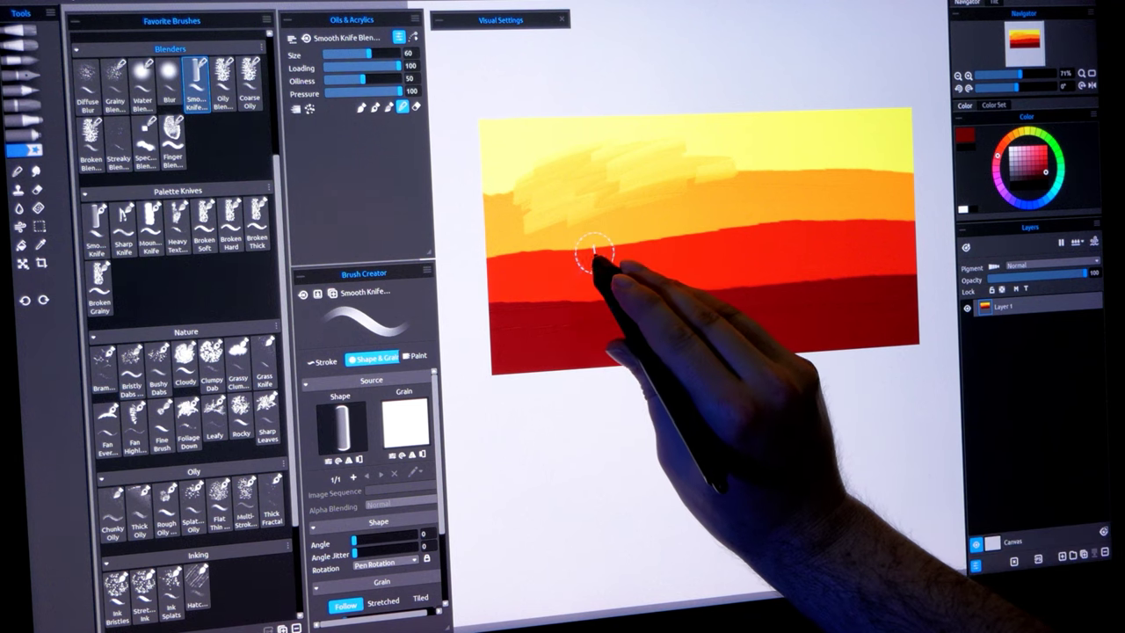
pyautogui.moveTo(587, 242)
pyautogui.mouseDown()
pyautogui.moveTo(592, 276)
pyautogui.moveTo(603, 239)
pyautogui.moveTo(618, 264)
pyautogui.moveTo(653, 259)
pyautogui.moveTo(691, 234)
pyautogui.moveTo(721, 252)
pyautogui.moveTo(734, 230)
pyautogui.moveTo(806, 235)
pyautogui.moveTo(799, 269)
pyautogui.moveTo(870, 300)
pyautogui.mouseUp()
pyautogui.moveTo(641, 201)
pyautogui.mouseDown()
pyautogui.moveTo(648, 238)
pyautogui.moveTo(720, 220)
pyautogui.moveTo(623, 230)
pyautogui.moveTo(648, 220)
pyautogui.moveTo(648, 246)
pyautogui.moveTo(719, 216)
pyautogui.mouseUp()
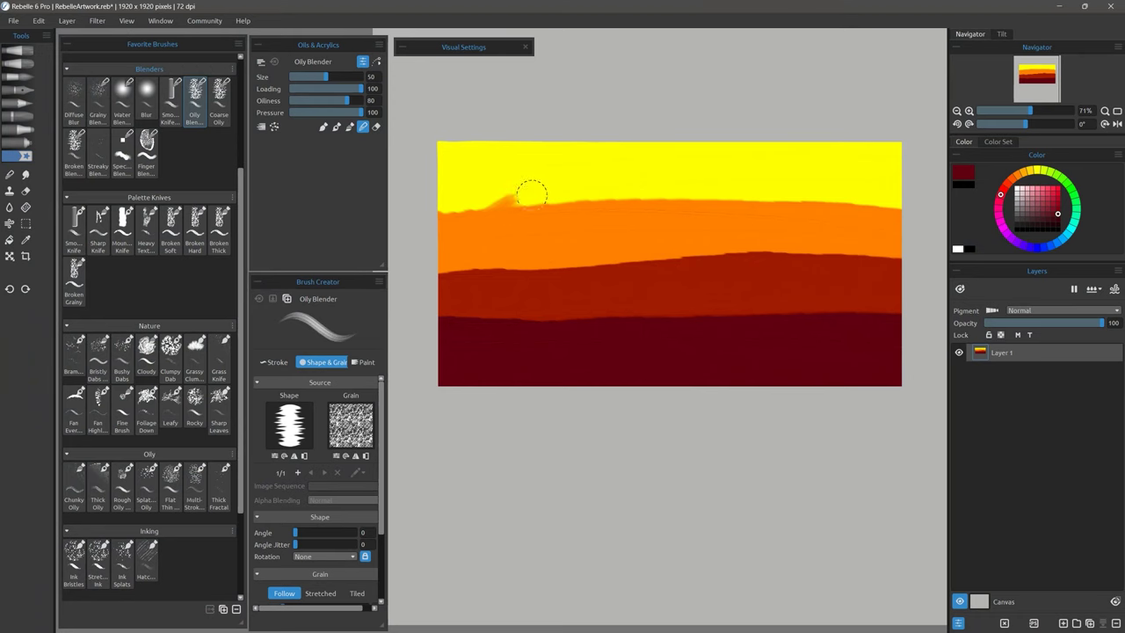
# Blend the band boundaries with the Oily Blender at size 50, and with diagonal Coarse Oily strokes at size 61
pyautogui.moveTo(530, 193)
pyautogui.mouseDown()
pyautogui.moveTo(492, 228)
pyautogui.moveTo(517, 299)
pyautogui.moveTo(650, 189)
pyautogui.moveTo(673, 259)
pyautogui.moveTo(794, 195)
pyautogui.moveTo(694, 189)
pyautogui.moveTo(791, 215)
pyautogui.moveTo(824, 250)
pyautogui.mouseUp()
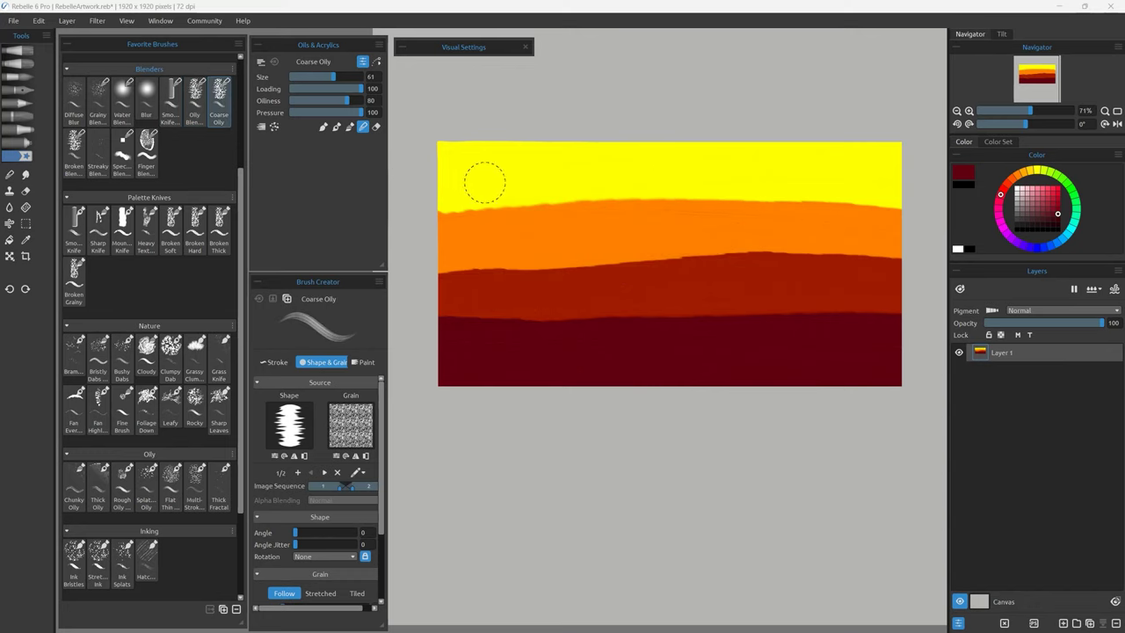
pyautogui.moveTo(487, 201)
pyautogui.mouseDown()
pyautogui.moveTo(563, 189)
pyautogui.moveTo(607, 220)
pyautogui.moveTo(650, 224)
pyautogui.moveTo(665, 209)
pyautogui.mouseUp()
pyautogui.moveTo(477, 226); pyautogui.dragTo(492, 198)
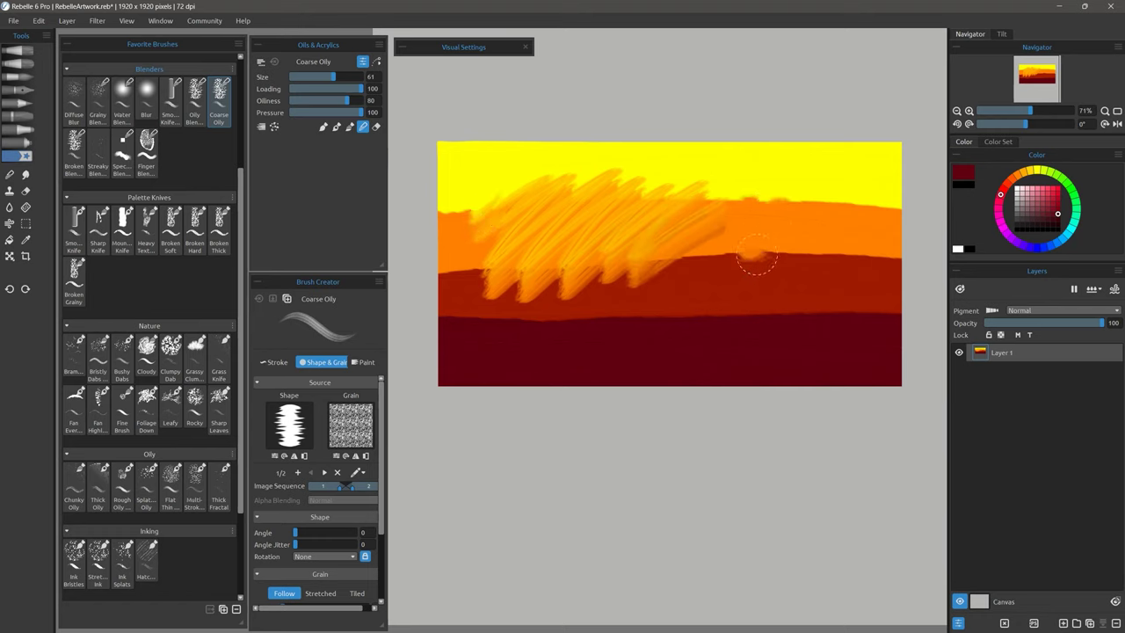
# Smear the lower band boundaries with the Coarse Oily brush, and blend the yellow-orange boundary with the Broken Blender at size 50
pyautogui.moveTo(751, 246); pyautogui.dragTo(718, 285)
pyautogui.moveTo(763, 304)
pyautogui.mouseDown()
pyautogui.moveTo(610, 319)
pyautogui.moveTo(699, 303)
pyautogui.mouseUp()
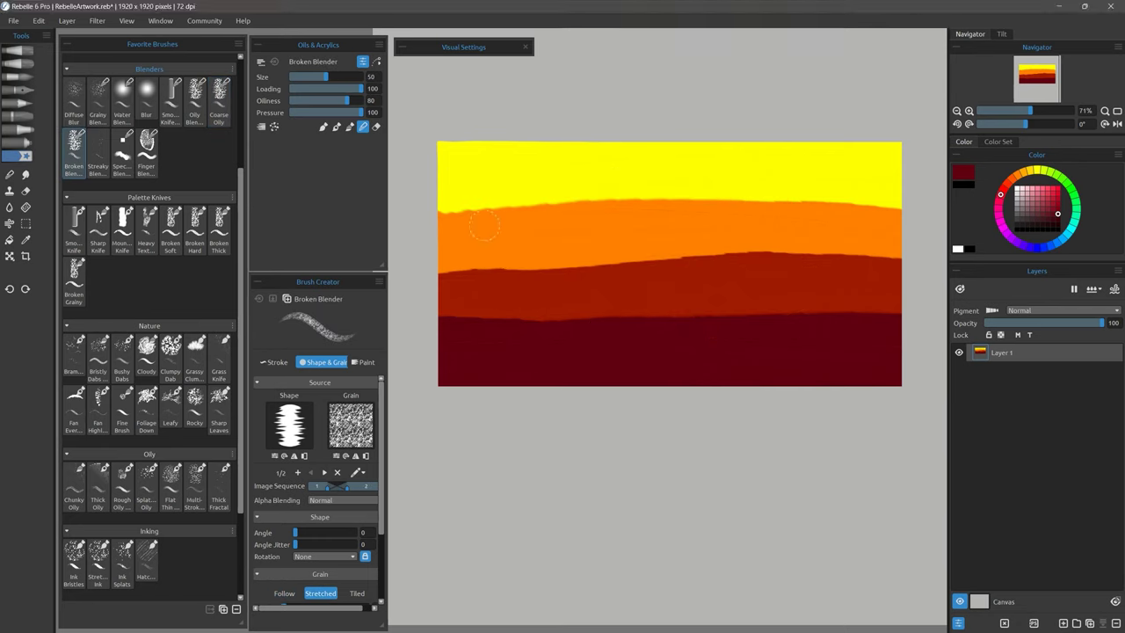
pyautogui.moveTo(489, 210)
pyautogui.mouseDown()
pyautogui.moveTo(557, 176)
pyautogui.moveTo(620, 189)
pyautogui.moveTo(523, 268)
pyautogui.moveTo(519, 290)
pyautogui.moveTo(483, 290)
pyautogui.moveTo(627, 181)
pyautogui.moveTo(606, 273)
pyautogui.moveTo(583, 259)
pyautogui.moveTo(678, 176)
pyautogui.moveTo(616, 281)
pyautogui.moveTo(759, 212)
pyautogui.mouseUp()
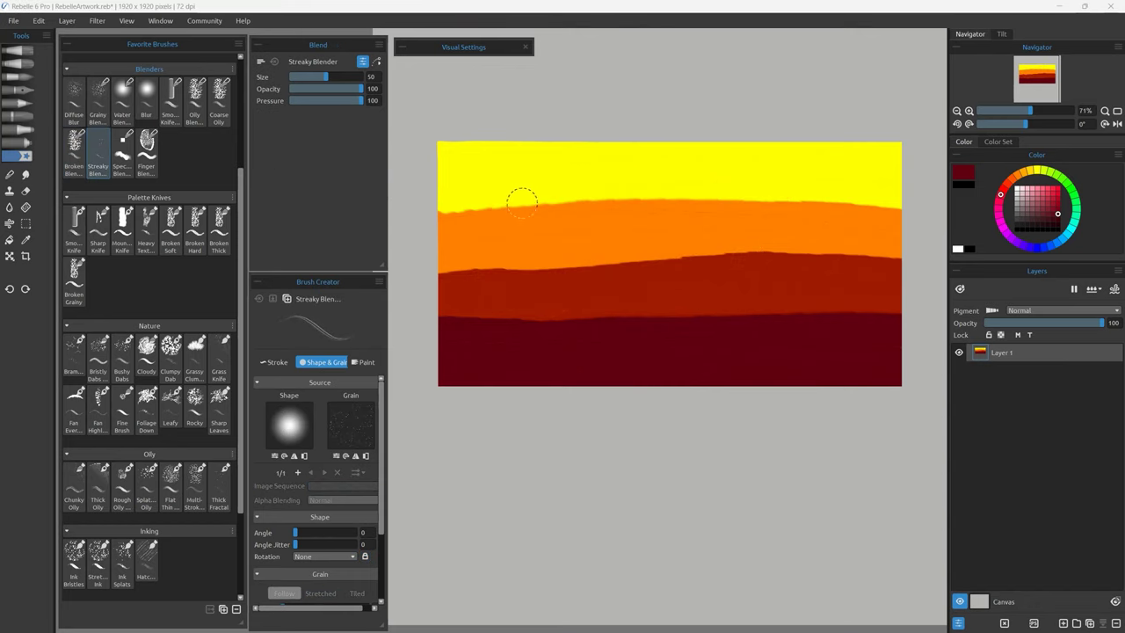
# Blend the band boundaries with the Streaky Blender at size 50 and the Speckle Blender at size 11, and undo the strokes
pyautogui.moveTo(520, 196); pyautogui.dragTo(523, 205)
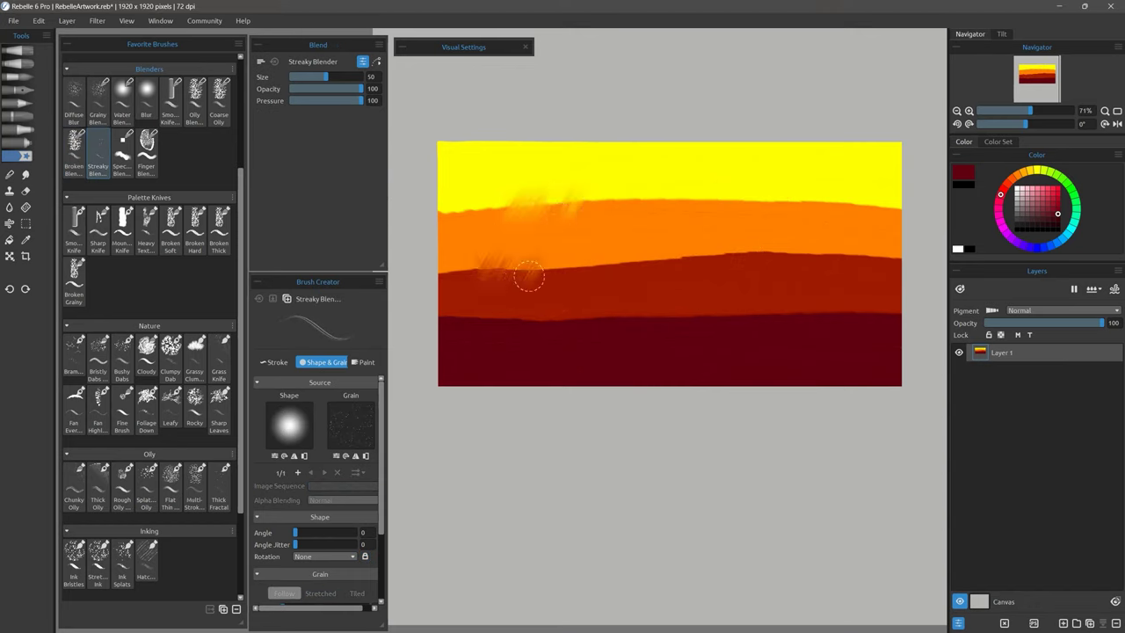
pyautogui.moveTo(551, 281); pyautogui.dragTo(631, 229)
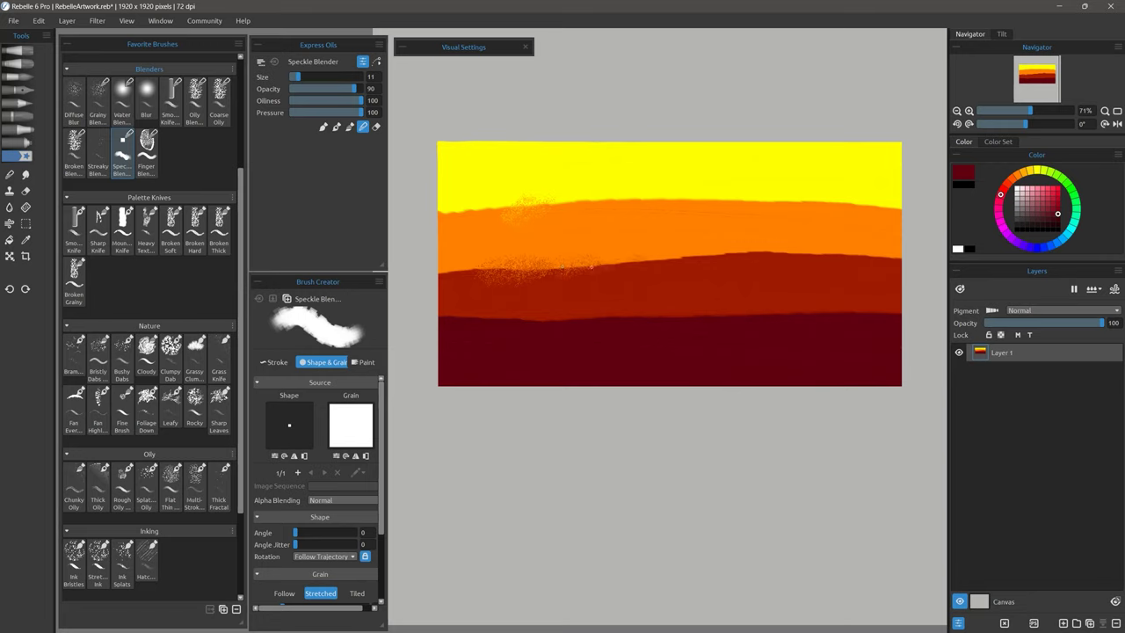
pyautogui.hotkey('ctrl', 'z')
pyautogui.hotkey('ctrl', 'z')
# Smudge the yellow, orange and red bands into cloud-like shapes with the Finger Blender at size 54, and clear the layer
pyautogui.click(146, 149)
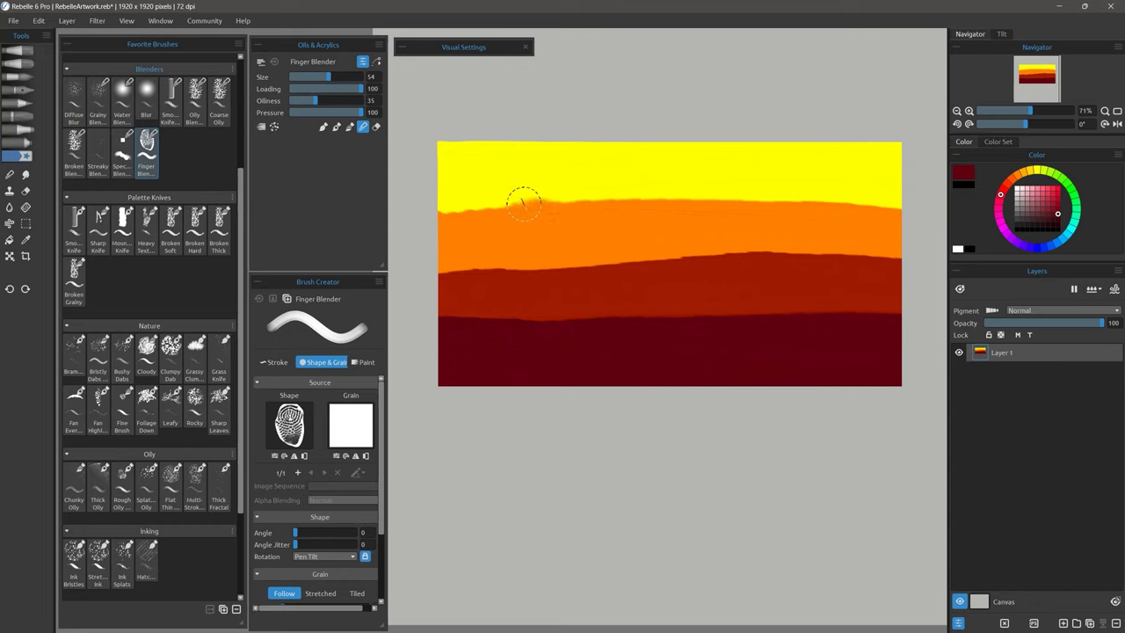
pyautogui.moveTo(517, 275)
pyautogui.mouseDown()
pyautogui.moveTo(584, 263)
pyautogui.moveTo(609, 279)
pyautogui.mouseUp()
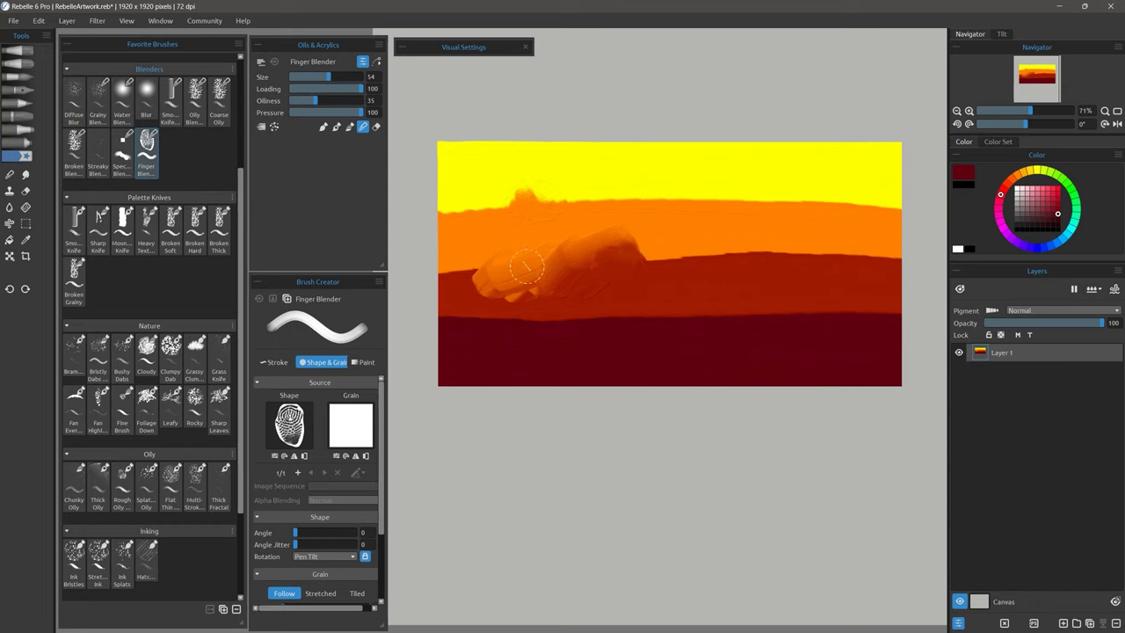
pyautogui.moveTo(526, 266)
pyautogui.mouseDown()
pyautogui.moveTo(580, 248)
pyautogui.moveTo(492, 279)
pyautogui.moveTo(606, 268)
pyautogui.moveTo(646, 251)
pyautogui.mouseUp()
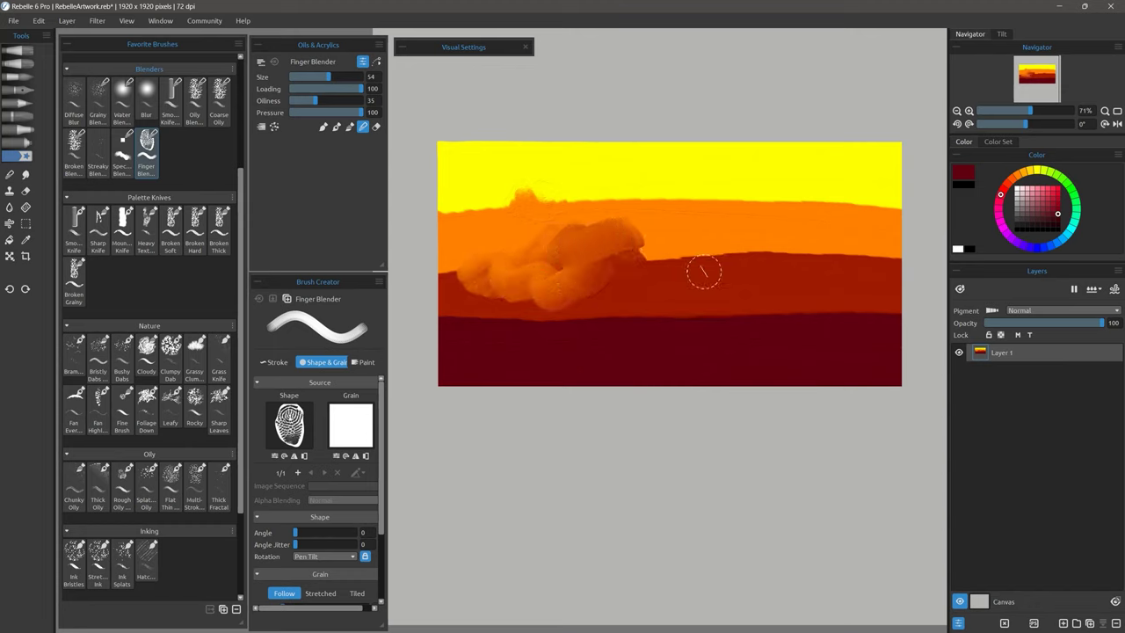
pyautogui.moveTo(563, 247)
pyautogui.mouseDown()
pyautogui.moveTo(627, 183)
pyautogui.moveTo(620, 246)
pyautogui.moveTo(514, 197)
pyautogui.moveTo(616, 206)
pyautogui.moveTo(678, 258)
pyautogui.mouseUp()
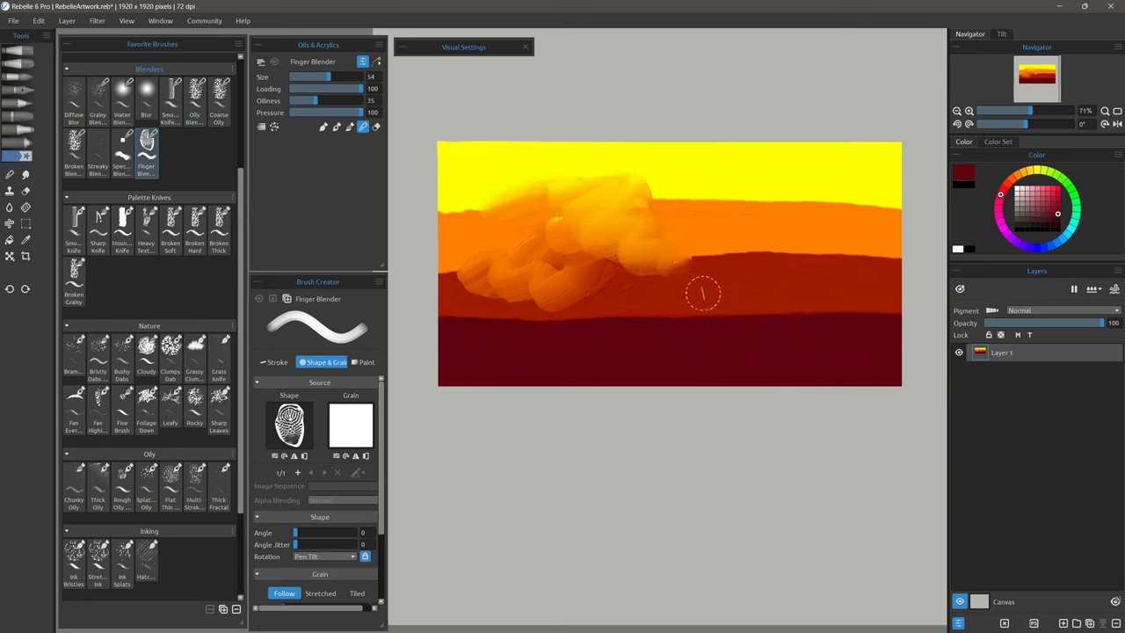
pyautogui.press('Delete')
# Paint a fan of dark red diagonal test strokes across the empty canvas with the Smooth Knife at size 96
pyautogui.scroll(-3, 75, 109)
pyautogui.click(75, 106)
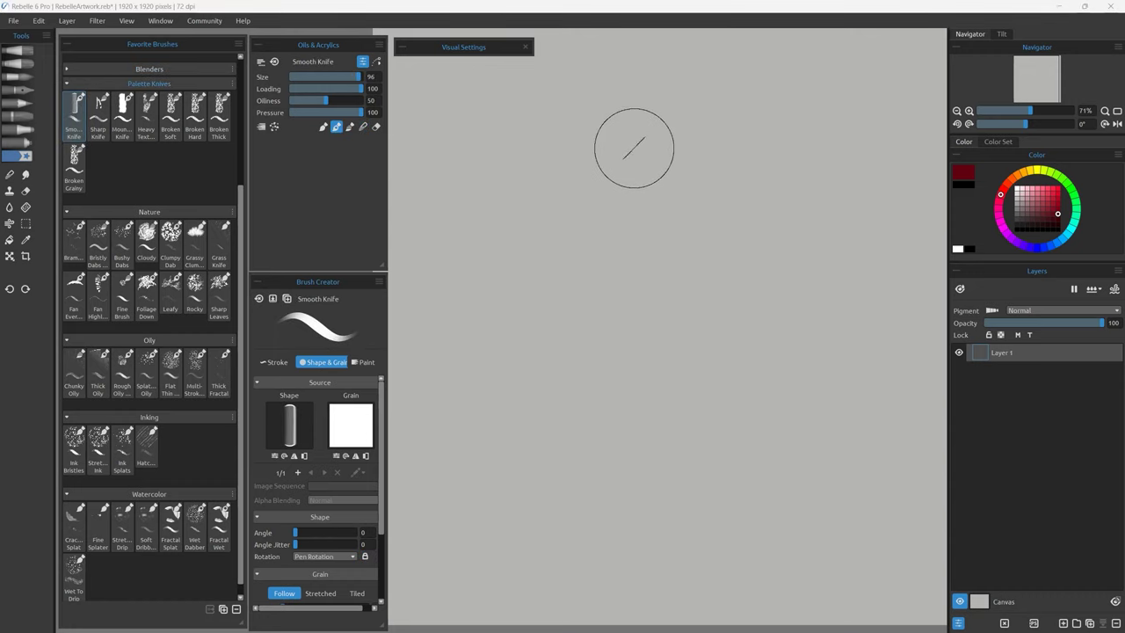
pyautogui.moveTo(648, 124); pyautogui.dragTo(464, 325)
pyautogui.moveTo(703, 131); pyautogui.dragTo(492, 360)
pyautogui.moveTo(716, 165)
pyautogui.mouseDown()
pyautogui.moveTo(697, 181)
pyautogui.moveTo(679, 281)
pyautogui.moveTo(731, 318)
pyautogui.mouseUp()
pyautogui.moveTo(658, 224); pyautogui.dragTo(778, 327)
pyautogui.moveTo(699, 206); pyautogui.dragTo(829, 322)
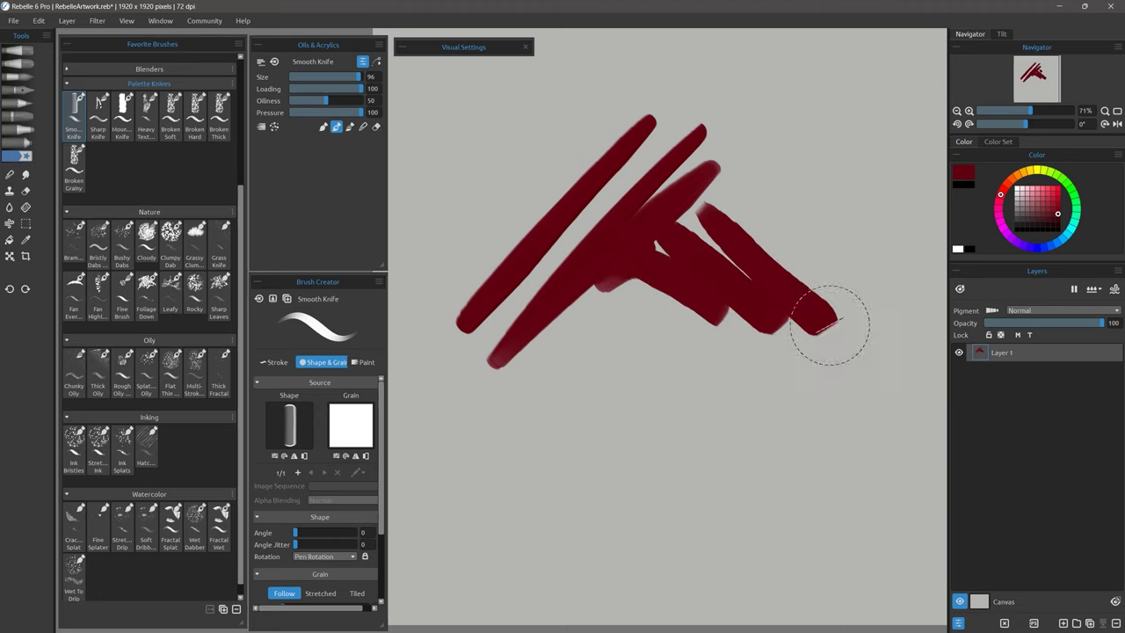
pyautogui.moveTo(759, 186); pyautogui.dragTo(856, 347)
pyautogui.moveTo(809, 145); pyautogui.dragTo(879, 303)
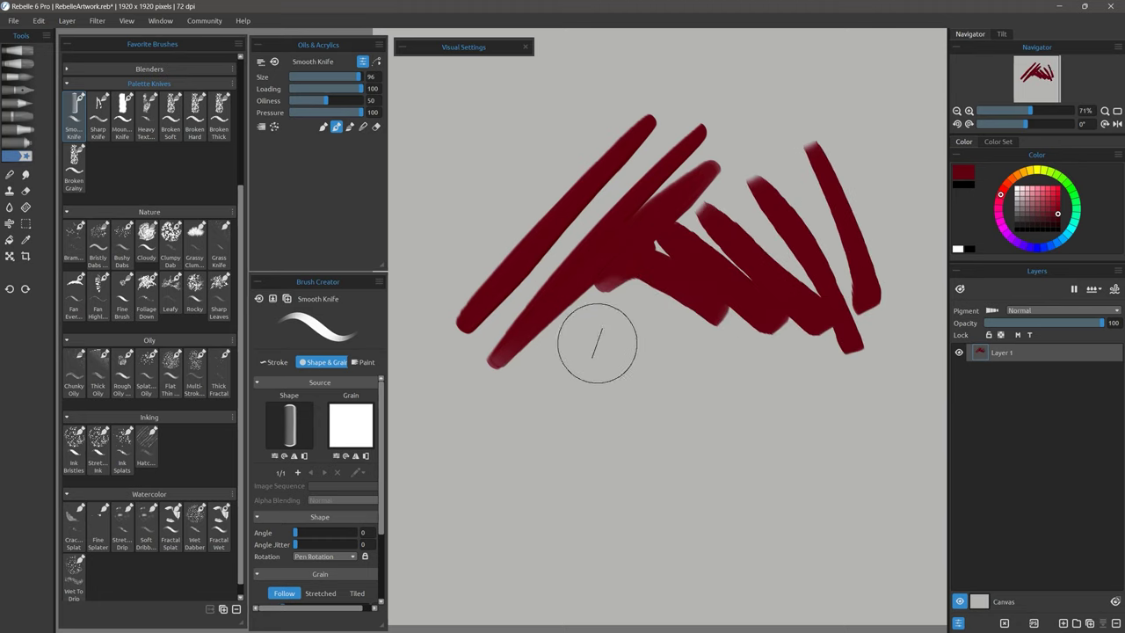
# Add a row of six short vertical Smooth Knife strokes beneath the diagonal strokes
pyautogui.moveTo(600, 327); pyautogui.dragTo(598, 457)
pyautogui.moveTo(646, 327); pyautogui.dragTo(649, 479)
pyautogui.moveTo(688, 323); pyautogui.dragTo(694, 479)
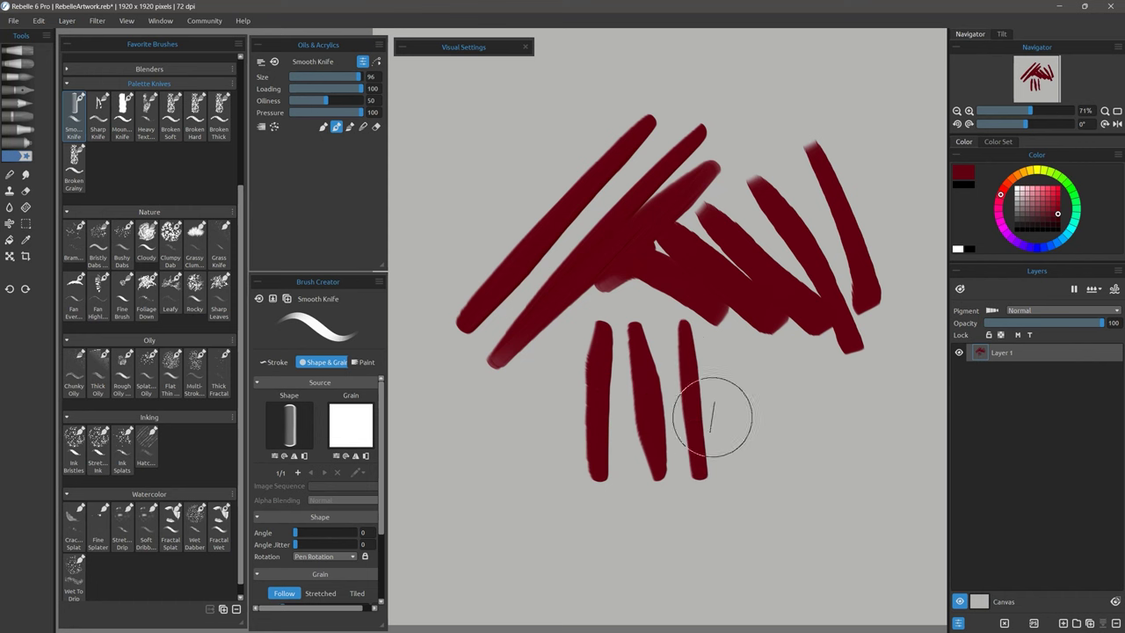
pyautogui.moveTo(736, 338); pyautogui.dragTo(729, 459)
pyautogui.moveTo(813, 352); pyautogui.dragTo(799, 459)
pyautogui.moveTo(866, 333); pyautogui.dragTo(862, 447)
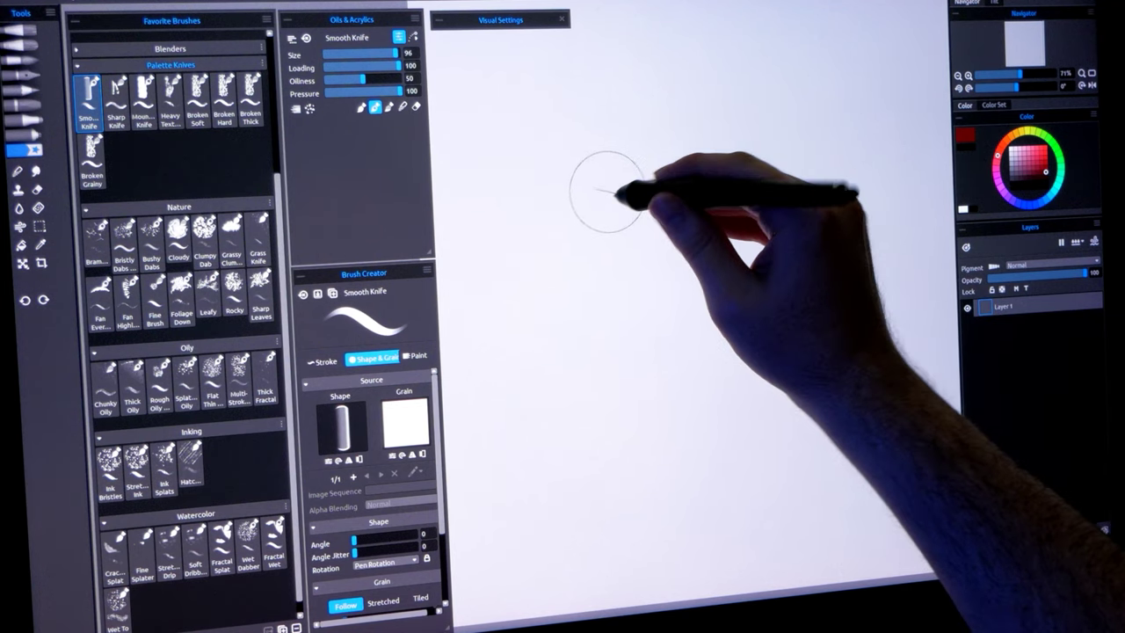
# Paint thin and wide dark red Smooth Knife strokes at varied pen rotations on the cleared canvas, and drag yellow across them
pyautogui.moveTo(571, 184)
pyautogui.mouseDown()
pyautogui.moveTo(611, 200)
pyautogui.moveTo(655, 282)
pyautogui.moveTo(670, 342)
pyautogui.mouseUp()
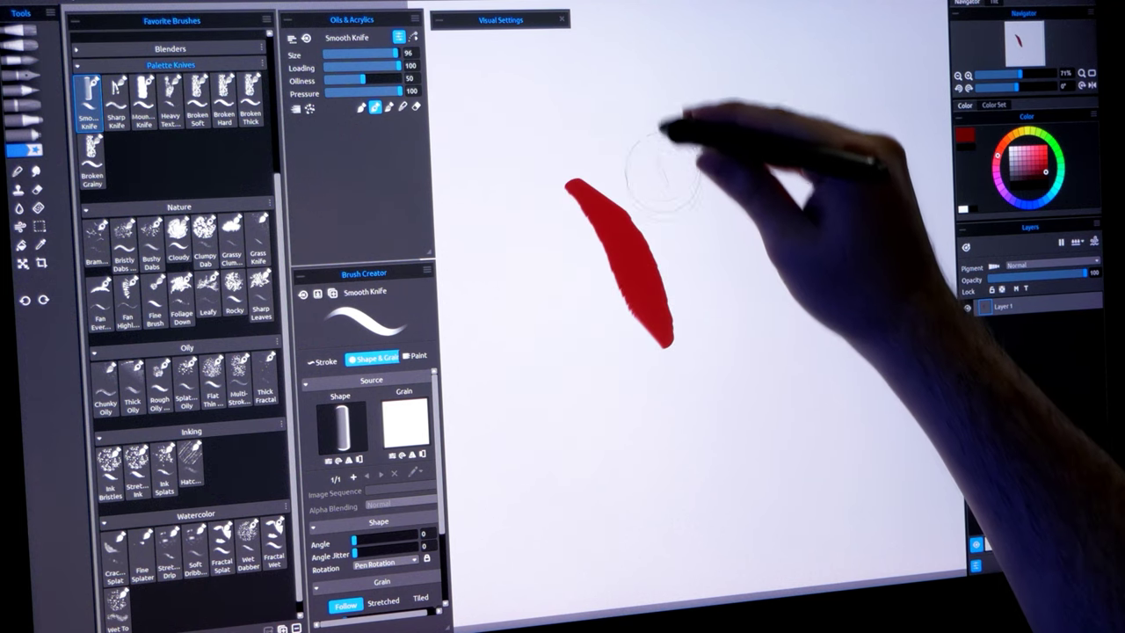
pyautogui.moveTo(653, 125); pyautogui.dragTo(708, 362)
pyautogui.moveTo(705, 92); pyautogui.dragTo(728, 347)
pyautogui.moveTo(752, 67); pyautogui.dragTo(766, 348)
pyautogui.moveTo(795, 88); pyautogui.dragTo(802, 290)
pyautogui.moveTo(490, 105); pyautogui.dragTo(520, 251)
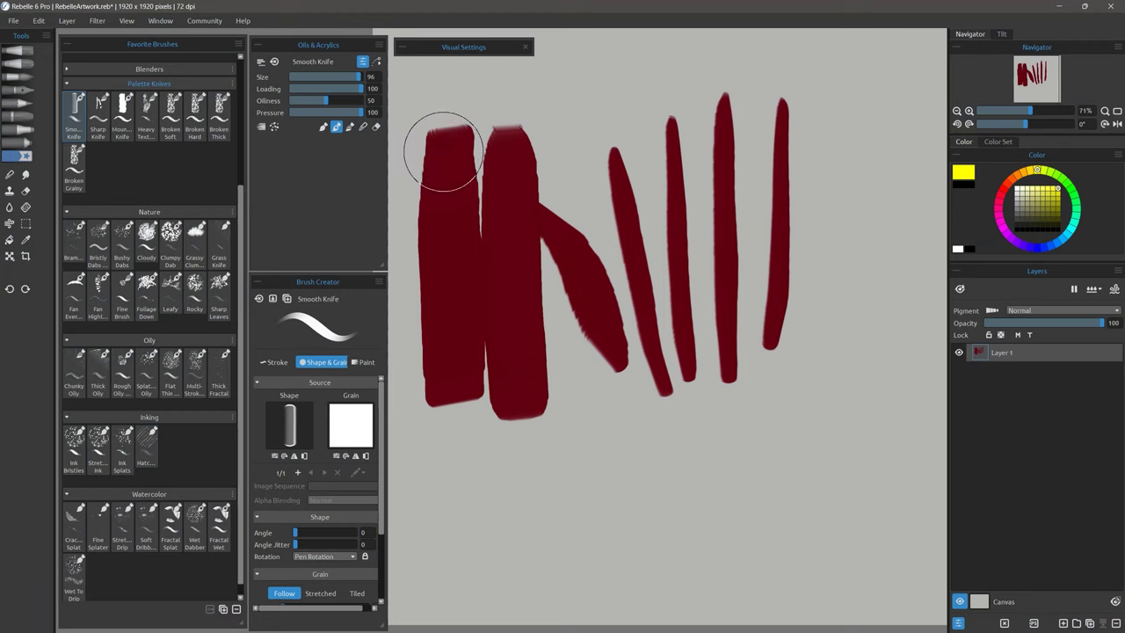
pyautogui.moveTo(442, 151)
pyautogui.mouseDown()
pyautogui.moveTo(448, 369)
pyautogui.moveTo(490, 156)
pyautogui.moveTo(490, 251)
pyautogui.moveTo(526, 307)
pyautogui.moveTo(452, 340)
pyautogui.moveTo(515, 238)
pyautogui.moveTo(565, 289)
pyautogui.moveTo(623, 176)
pyautogui.moveTo(668, 238)
pyautogui.moveTo(691, 301)
pyautogui.moveTo(732, 275)
pyautogui.moveTo(766, 188)
pyautogui.moveTo(673, 171)
pyautogui.moveTo(743, 394)
pyautogui.mouseUp()
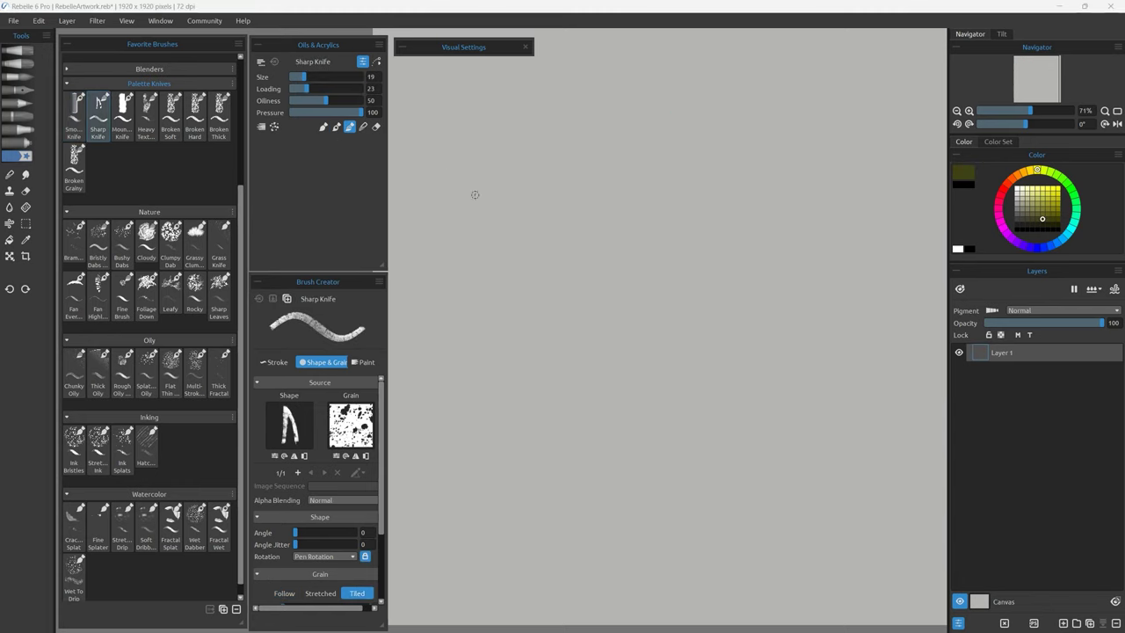
# Paint long curved dark olive strokes with the Sharp Knife at size 19, and test a thicker diagonal stroke beside them
pyautogui.moveTo(468, 280); pyautogui.dragTo(557, 142)
pyautogui.moveTo(500, 259); pyautogui.dragTo(585, 139)
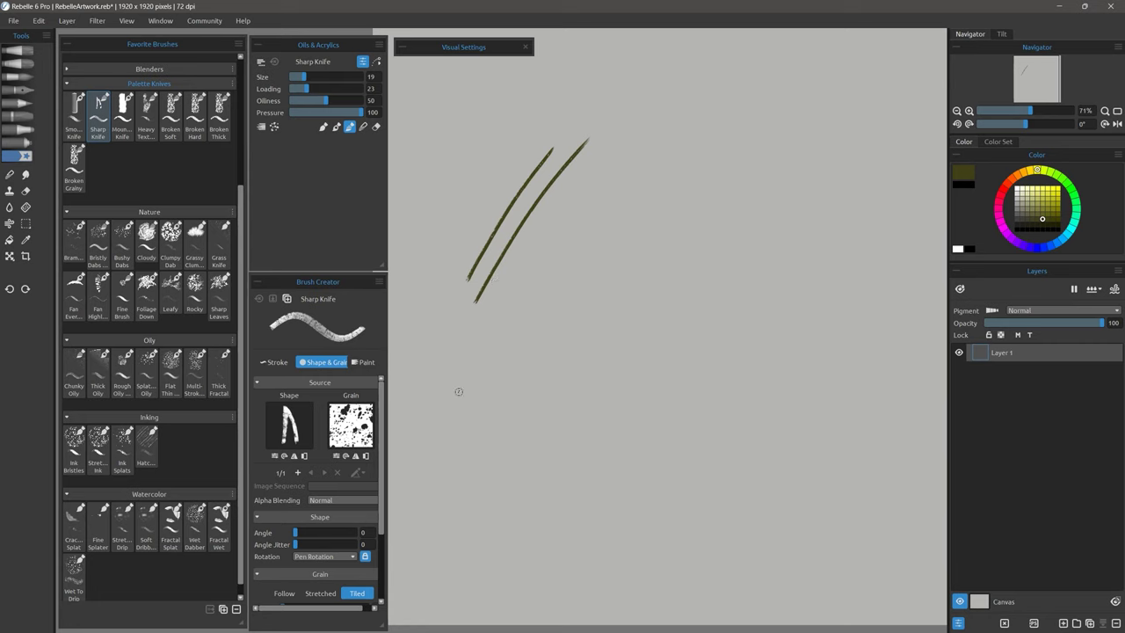
pyautogui.moveTo(458, 388)
pyautogui.mouseDown()
pyautogui.moveTo(580, 151)
pyautogui.moveTo(589, 175)
pyautogui.mouseUp()
pyautogui.moveTo(495, 417)
pyautogui.mouseDown()
pyautogui.moveTo(615, 184)
pyautogui.moveTo(647, 159)
pyautogui.mouseUp()
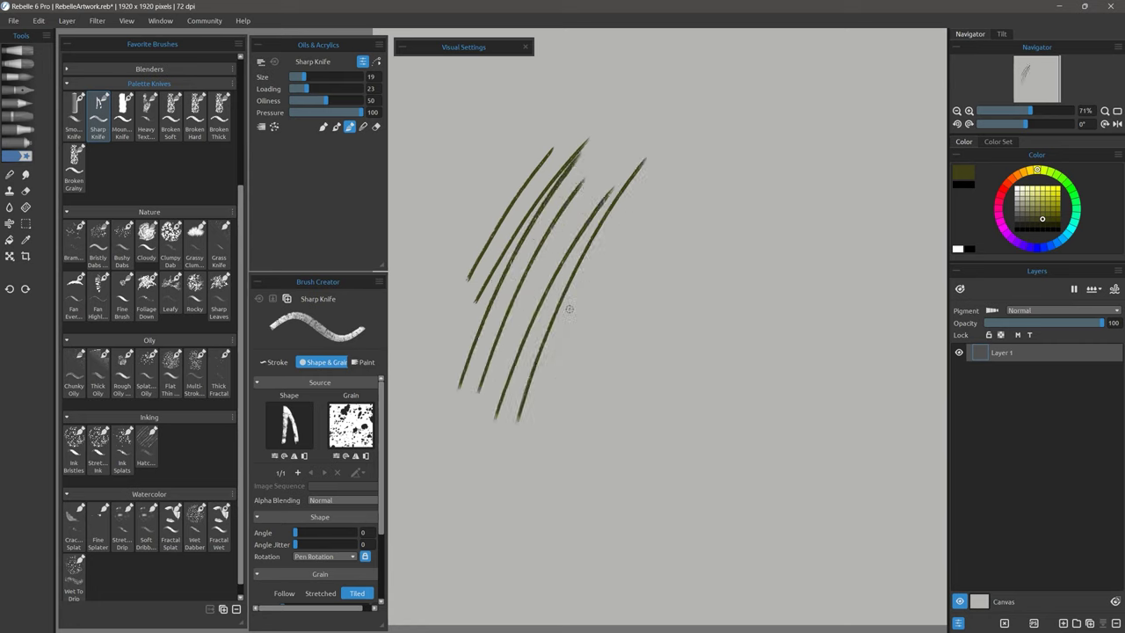
pyautogui.moveTo(538, 420); pyautogui.dragTo(665, 155)
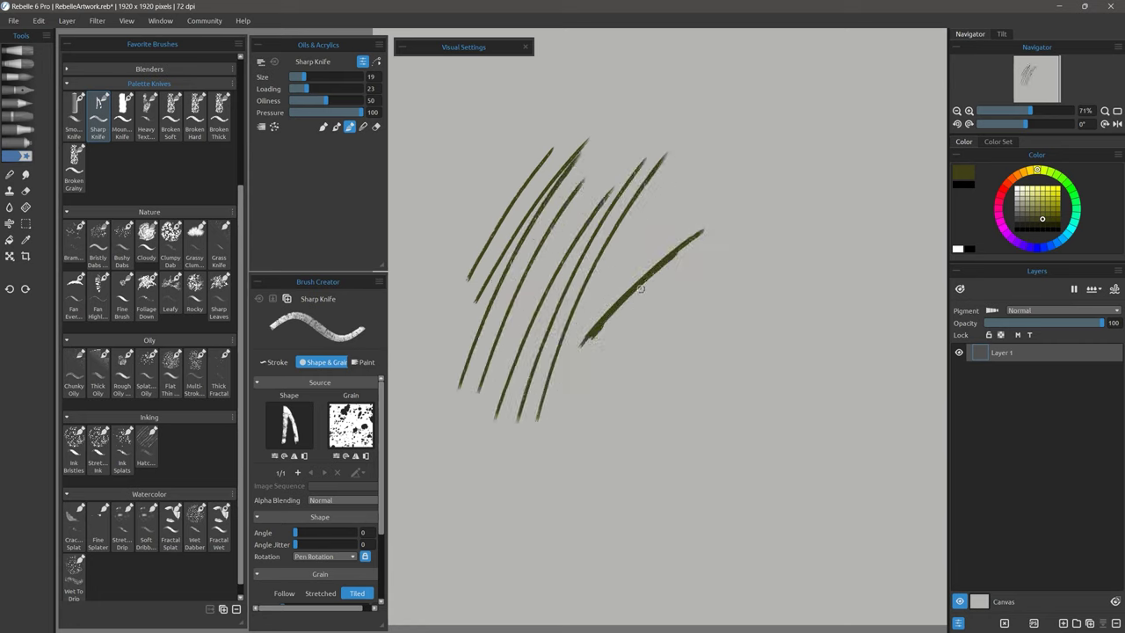
pyautogui.moveTo(640, 288); pyautogui.dragTo(663, 312)
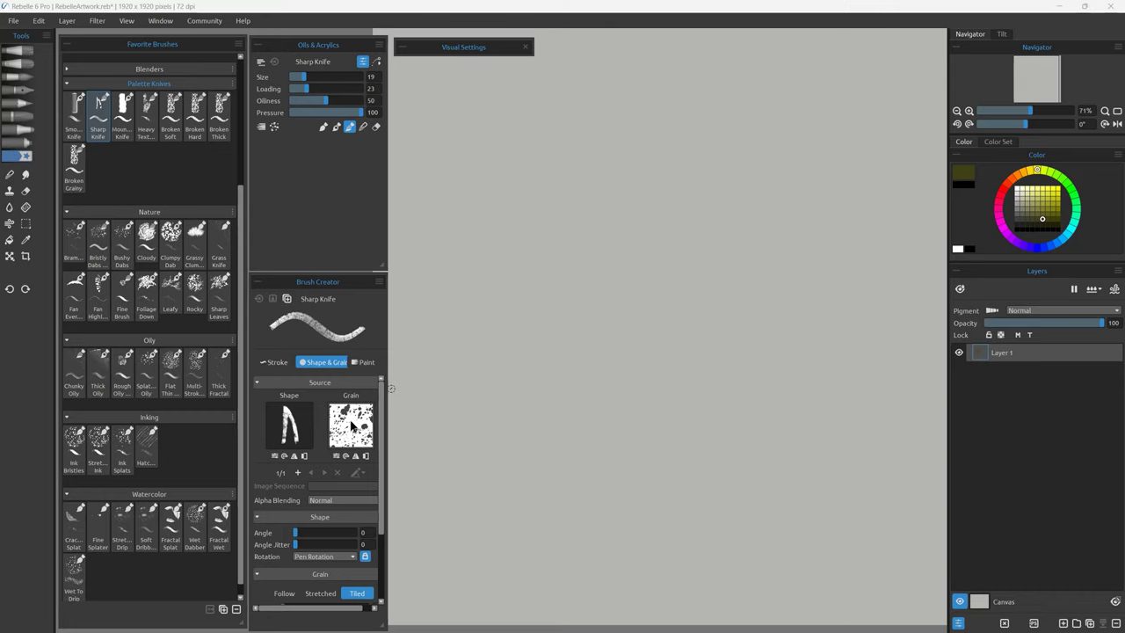
# Open the grain image library for the Sharp Knife, try another grain, and paint a diagonal test stroke
pyautogui.click(351, 425)
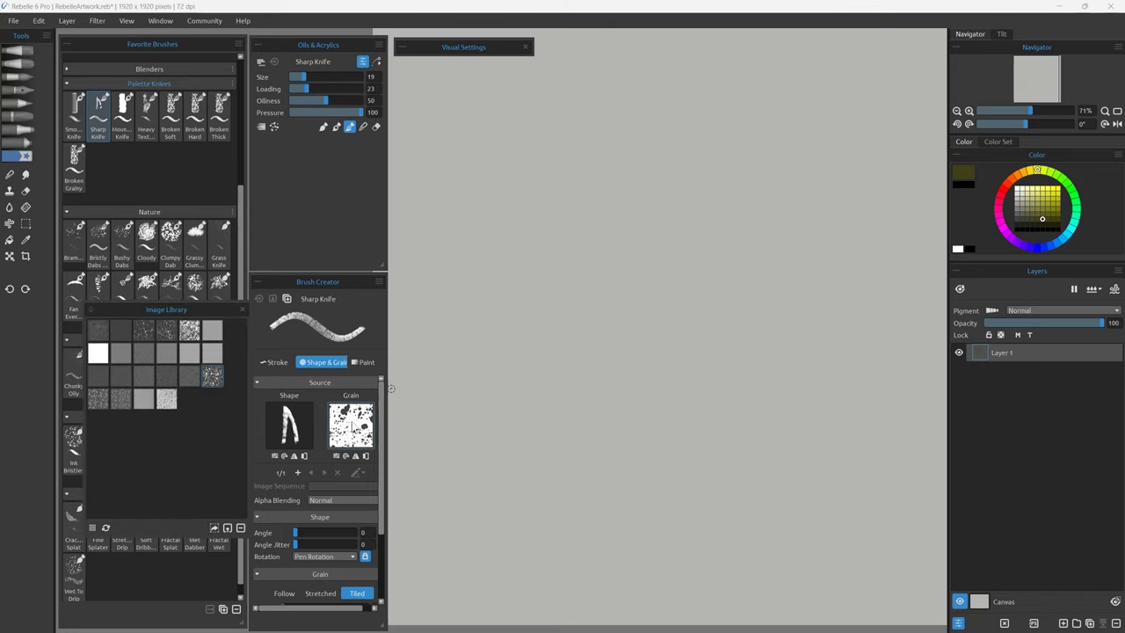
pyautogui.click(156, 331)
pyautogui.moveTo(418, 375); pyautogui.dragTo(555, 225)
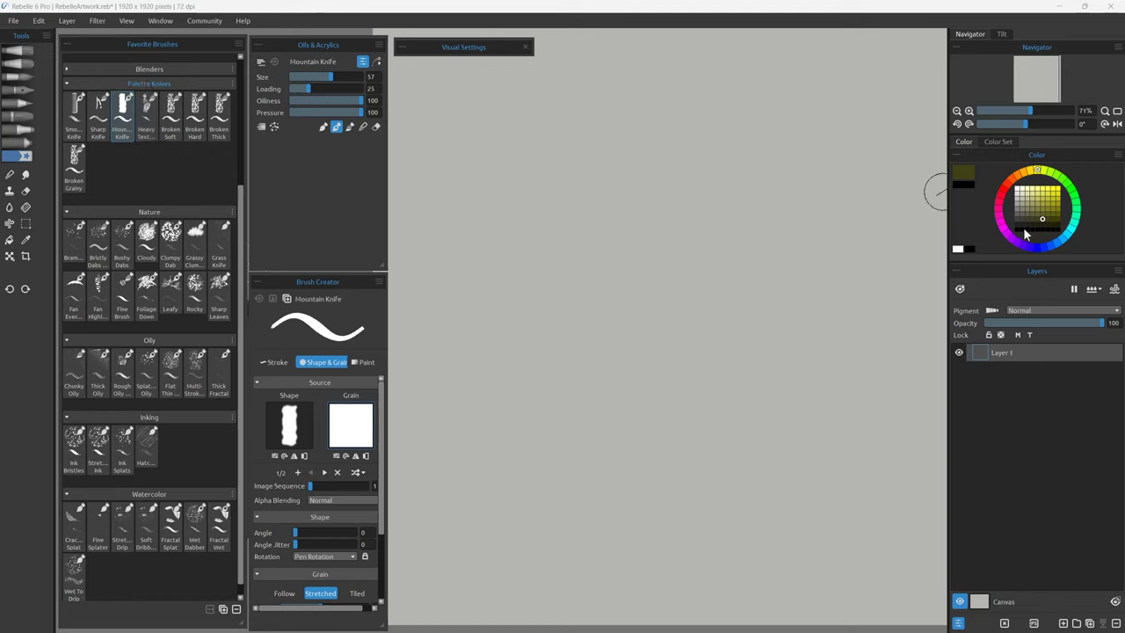
# Paint a black mountain silhouette with the Mountain Knife, refining the peak at size 22
pyautogui.click(1023, 232)
pyautogui.moveTo(471, 355)
pyautogui.mouseDown()
pyautogui.moveTo(533, 242)
pyautogui.moveTo(649, 183)
pyautogui.moveTo(841, 311)
pyautogui.moveTo(623, 206)
pyautogui.moveTo(560, 272)
pyautogui.moveTo(515, 291)
pyautogui.moveTo(477, 343)
pyautogui.moveTo(665, 239)
pyautogui.moveTo(628, 290)
pyautogui.moveTo(748, 334)
pyautogui.moveTo(666, 343)
pyautogui.moveTo(608, 321)
pyautogui.moveTo(471, 402)
pyautogui.moveTo(707, 372)
pyautogui.moveTo(747, 352)
pyautogui.moveTo(809, 364)
pyautogui.moveTo(659, 387)
pyautogui.moveTo(628, 352)
pyautogui.moveTo(527, 334)
pyautogui.moveTo(463, 355)
pyautogui.mouseUp()
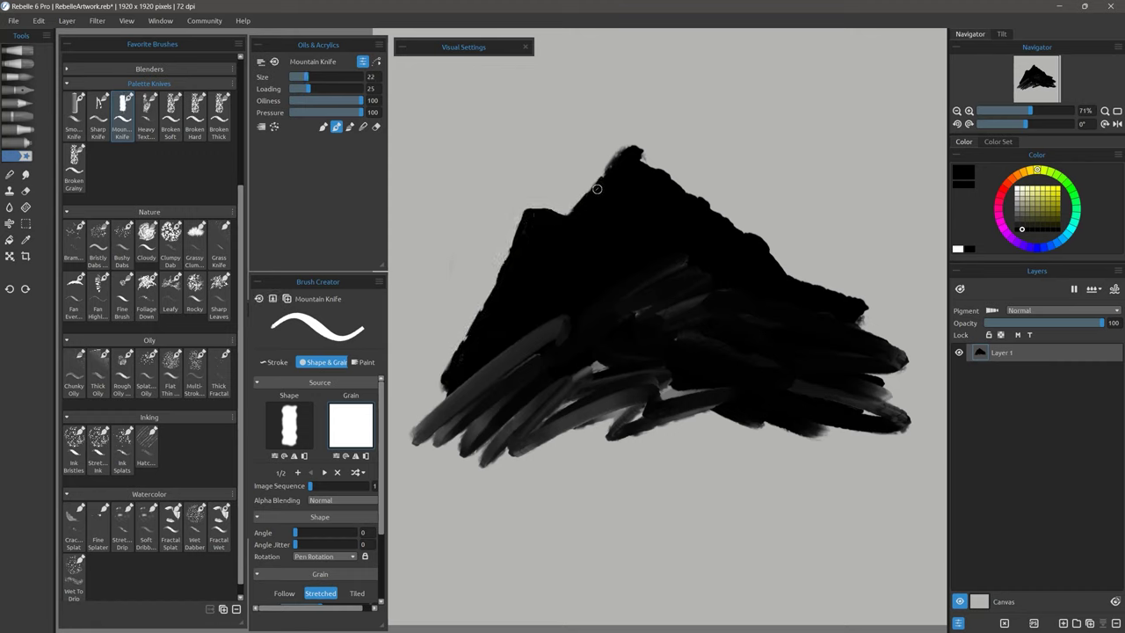
pyautogui.moveTo(597, 188); pyautogui.dragTo(646, 157)
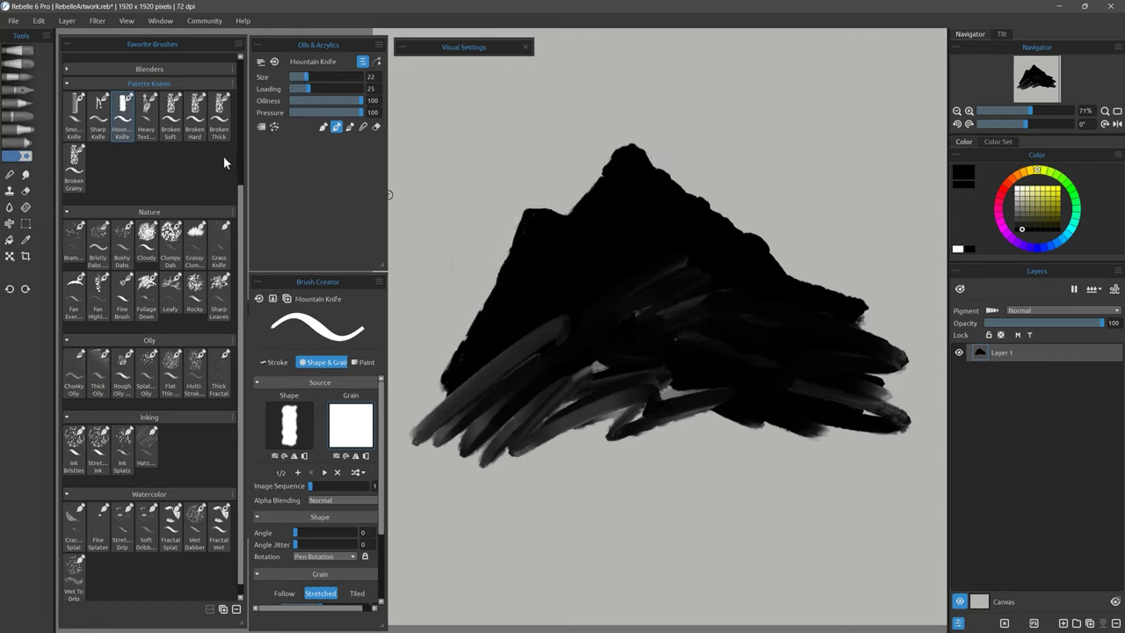
# Choose the Heavy Texture Knife, lock the transparency of Layer 1, and pick a dark brown color
pyautogui.click(146, 105)
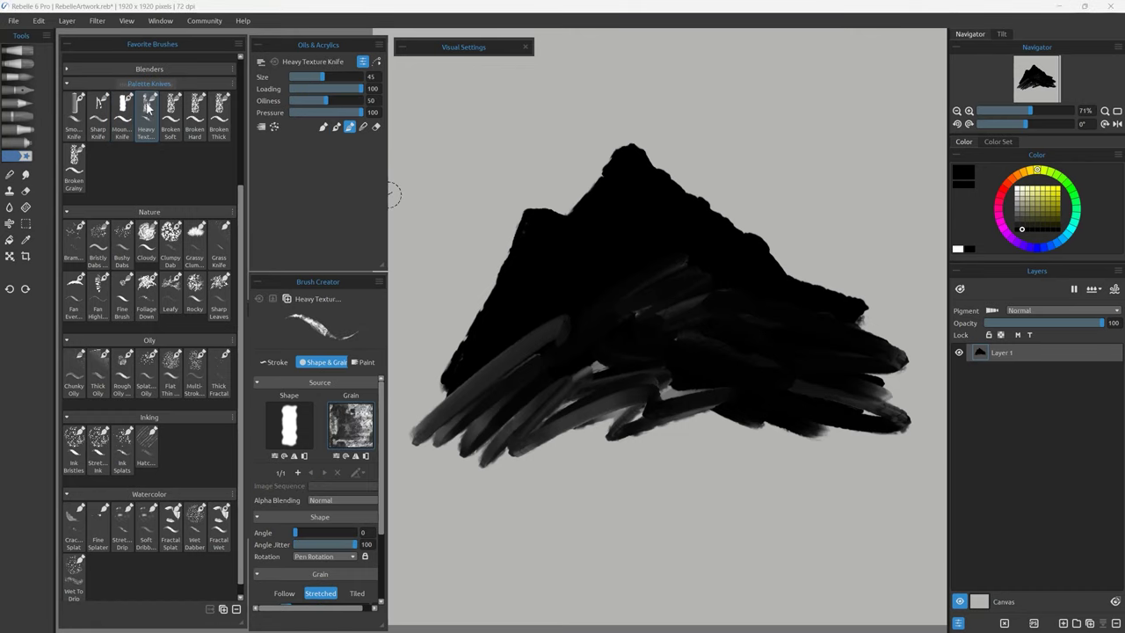
pyautogui.click(1001, 336)
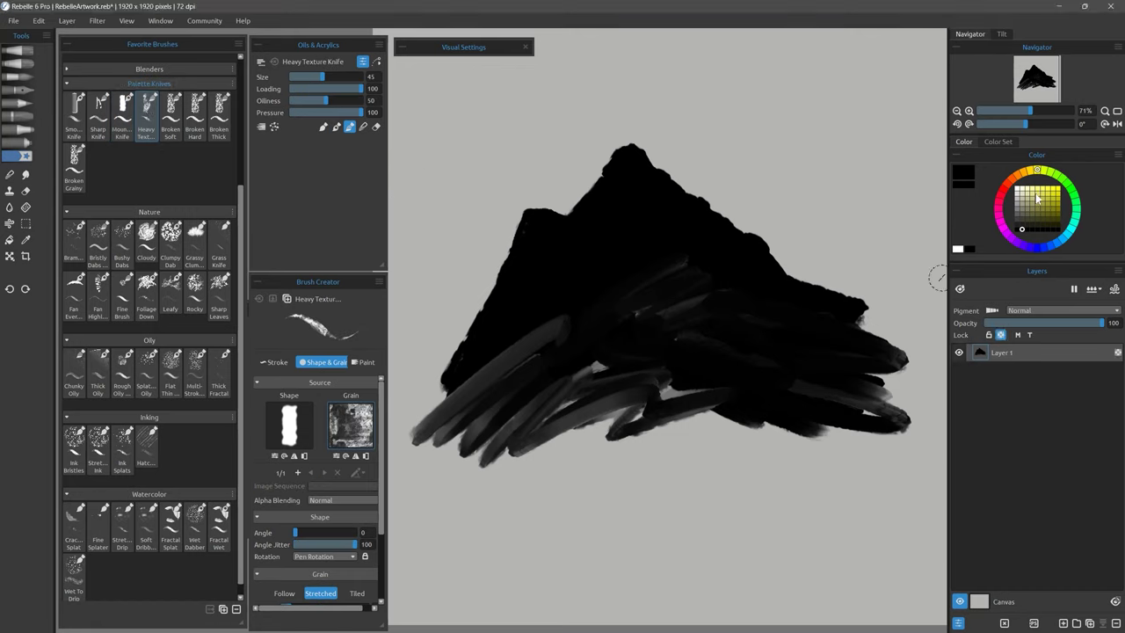
pyautogui.click(1017, 175)
pyautogui.click(1043, 219)
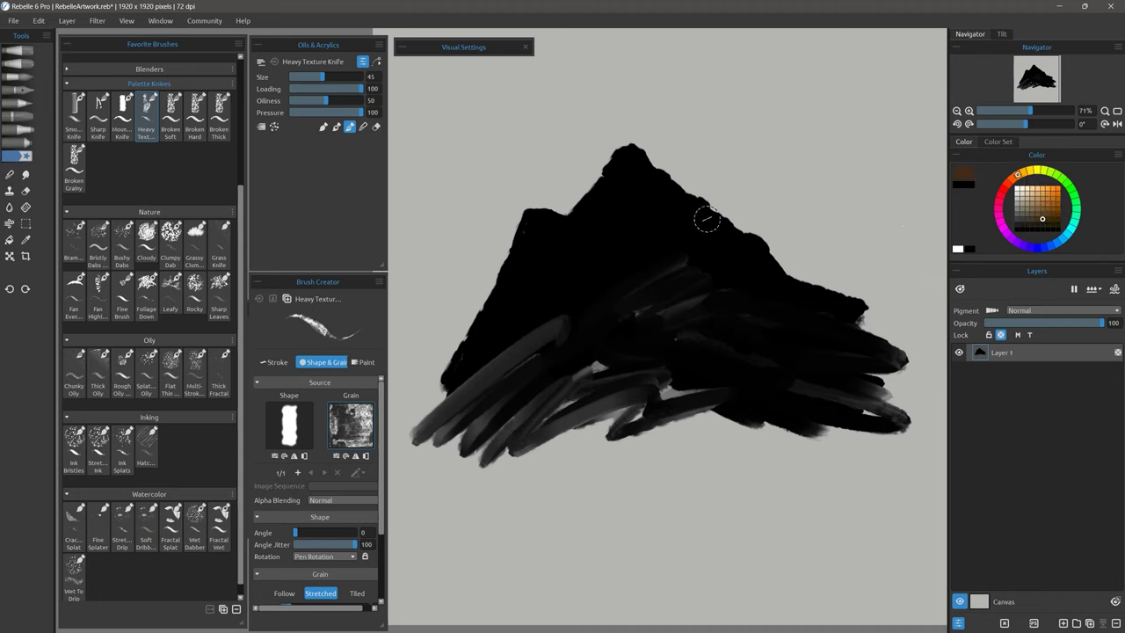
# Texture the mountain's left slopes in dark brown and tan with the Heavy Texture Knife at size 45, and undo the strokes
pyautogui.moveTo(624, 157)
pyautogui.mouseDown()
pyautogui.moveTo(603, 225)
pyautogui.moveTo(577, 256)
pyautogui.moveTo(623, 151)
pyautogui.moveTo(529, 255)
pyautogui.moveTo(533, 228)
pyautogui.moveTo(536, 261)
pyautogui.moveTo(497, 339)
pyautogui.moveTo(575, 329)
pyautogui.moveTo(609, 255)
pyautogui.mouseUp()
pyautogui.click(404, 49)
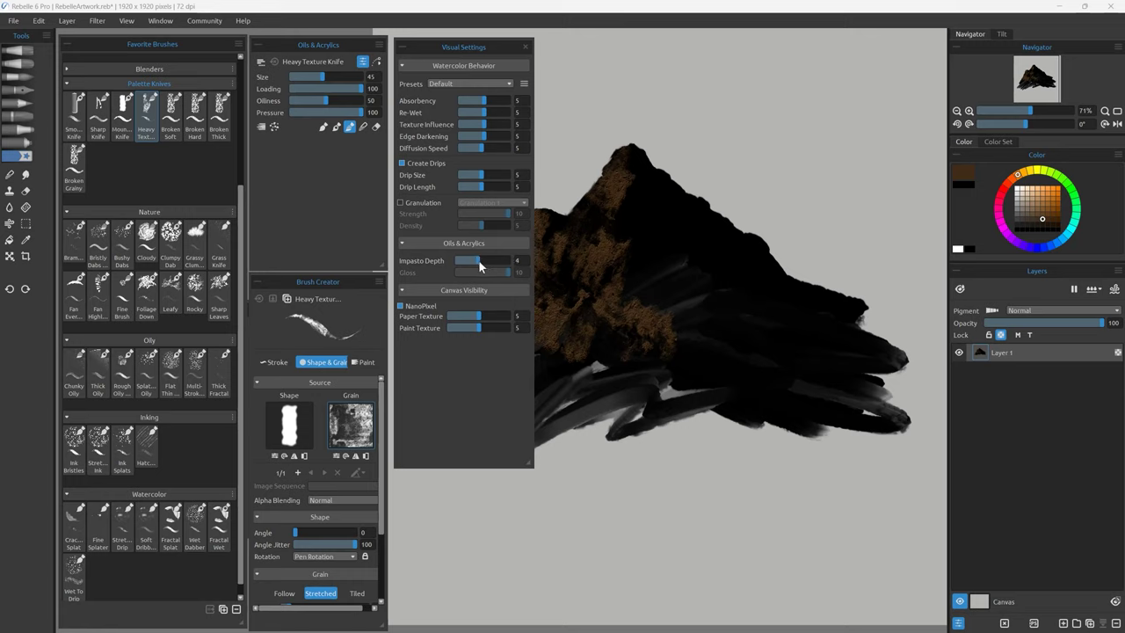
pyautogui.moveTo(539, 213)
pyautogui.mouseDown()
pyautogui.moveTo(497, 321)
pyautogui.moveTo(532, 329)
pyautogui.moveTo(527, 201)
pyautogui.moveTo(583, 213)
pyautogui.moveTo(611, 251)
pyautogui.moveTo(703, 300)
pyautogui.mouseUp()
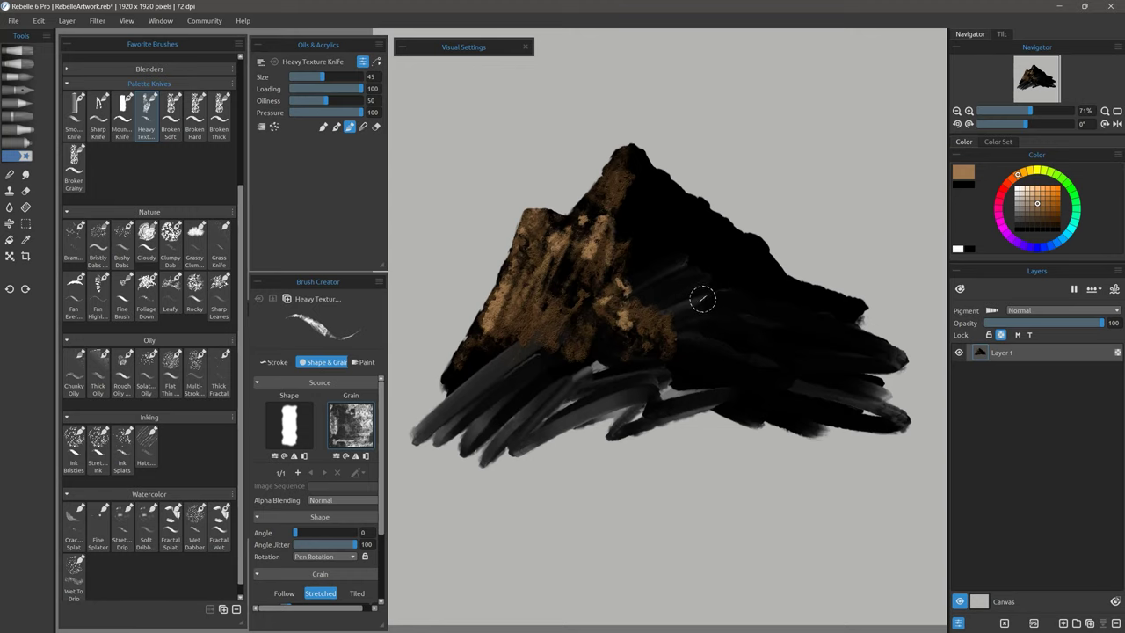
pyautogui.hotkey('ctrl', 'z')
pyautogui.hotkey('ctrl', 'z')
pyautogui.hotkey('ctrl', 'z')
pyautogui.hotkey('ctrl', 'z')
pyautogui.hotkey('ctrl', 'z')
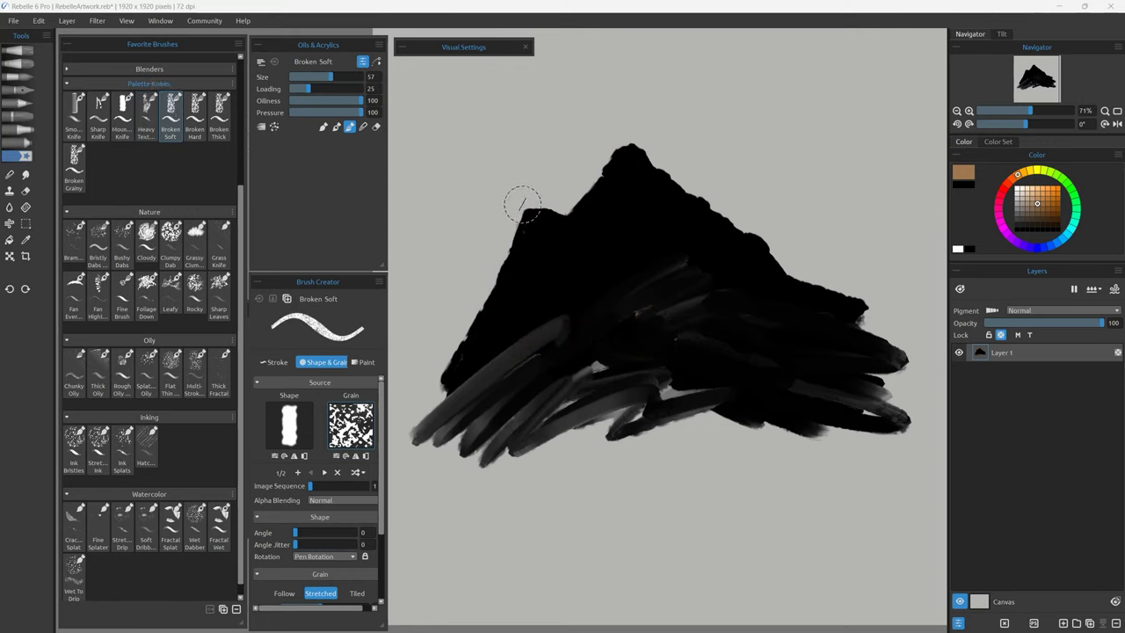
# Paint tan rock faces on the mountain's left peak, main summit and right slope with the Broken Soft knife at size 57
pyautogui.moveTo(522, 204)
pyautogui.mouseDown()
pyautogui.moveTo(519, 322)
pyautogui.moveTo(504, 309)
pyautogui.mouseUp()
pyautogui.moveTo(522, 257)
pyautogui.mouseDown()
pyautogui.moveTo(528, 197)
pyautogui.moveTo(544, 263)
pyautogui.moveTo(540, 351)
pyautogui.moveTo(519, 369)
pyautogui.moveTo(518, 312)
pyautogui.mouseUp()
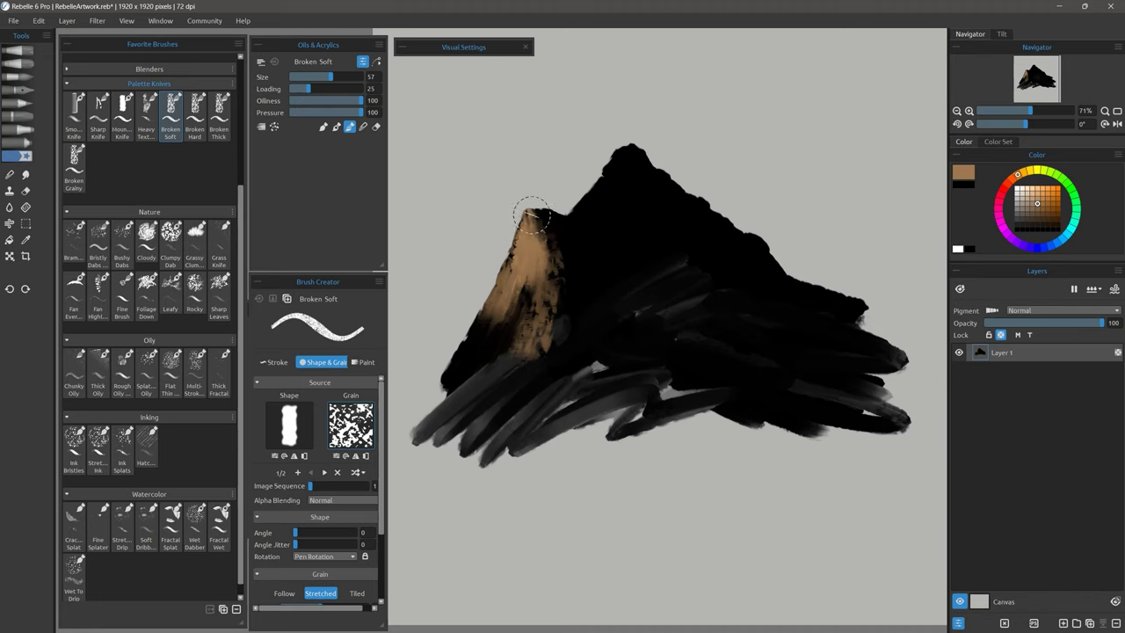
pyautogui.moveTo(541, 232); pyautogui.dragTo(532, 214)
pyautogui.moveTo(546, 266)
pyautogui.mouseDown()
pyautogui.moveTo(535, 358)
pyautogui.moveTo(512, 389)
pyautogui.mouseUp()
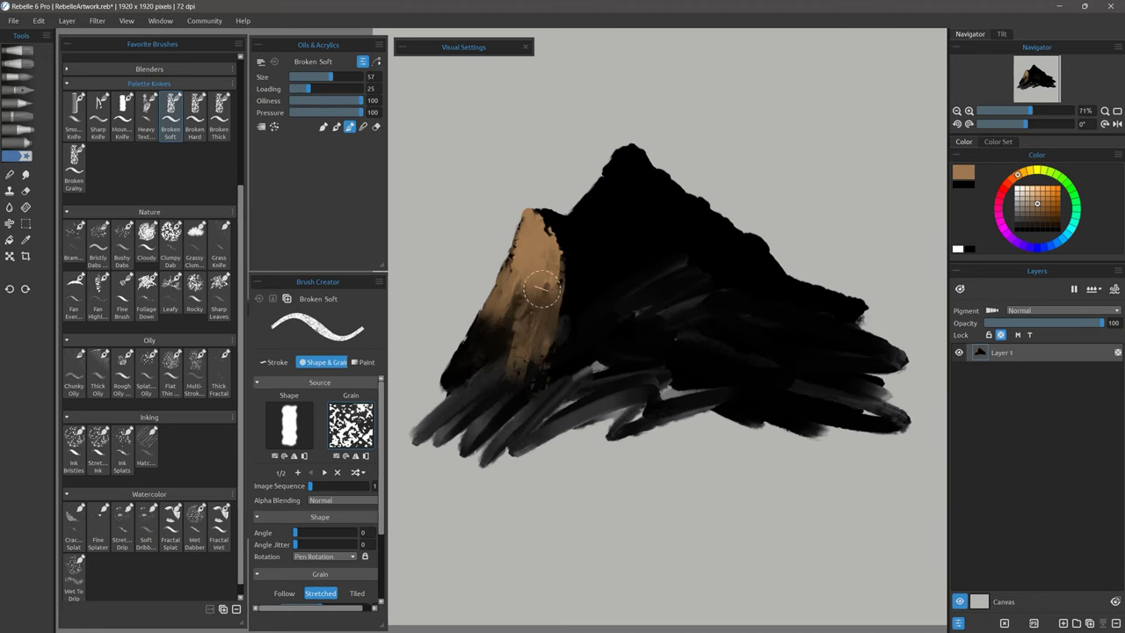
pyautogui.moveTo(517, 307)
pyautogui.mouseDown()
pyautogui.moveTo(492, 365)
pyautogui.moveTo(518, 413)
pyautogui.mouseUp()
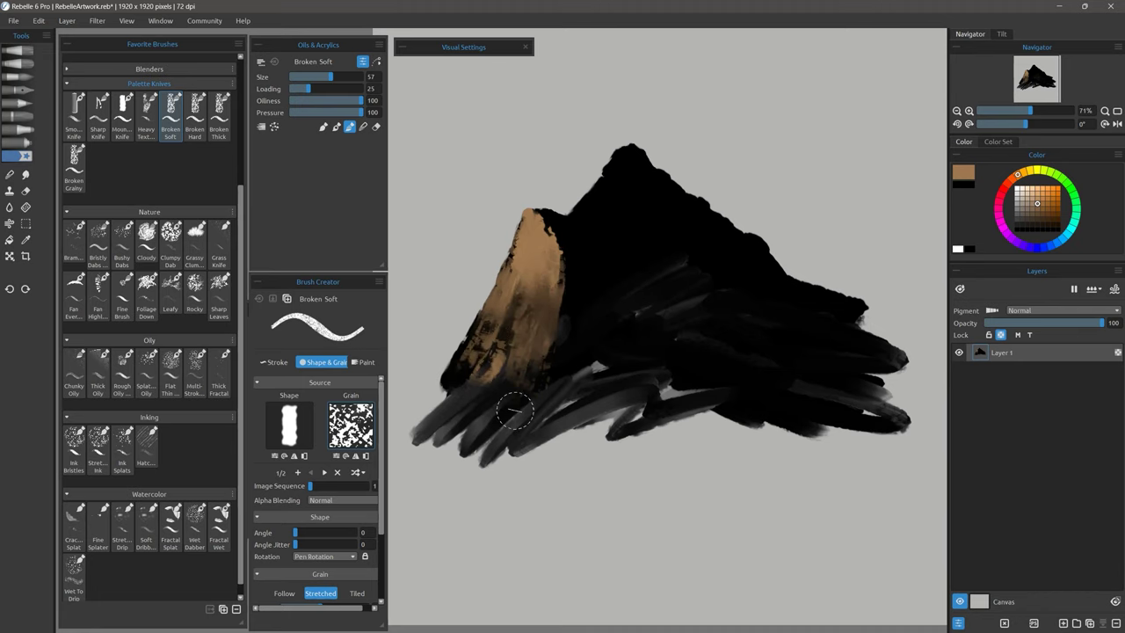
pyautogui.moveTo(631, 157)
pyautogui.mouseDown()
pyautogui.moveTo(606, 233)
pyautogui.moveTo(573, 209)
pyautogui.moveTo(611, 281)
pyautogui.moveTo(603, 313)
pyautogui.moveTo(627, 276)
pyautogui.moveTo(616, 352)
pyautogui.mouseUp()
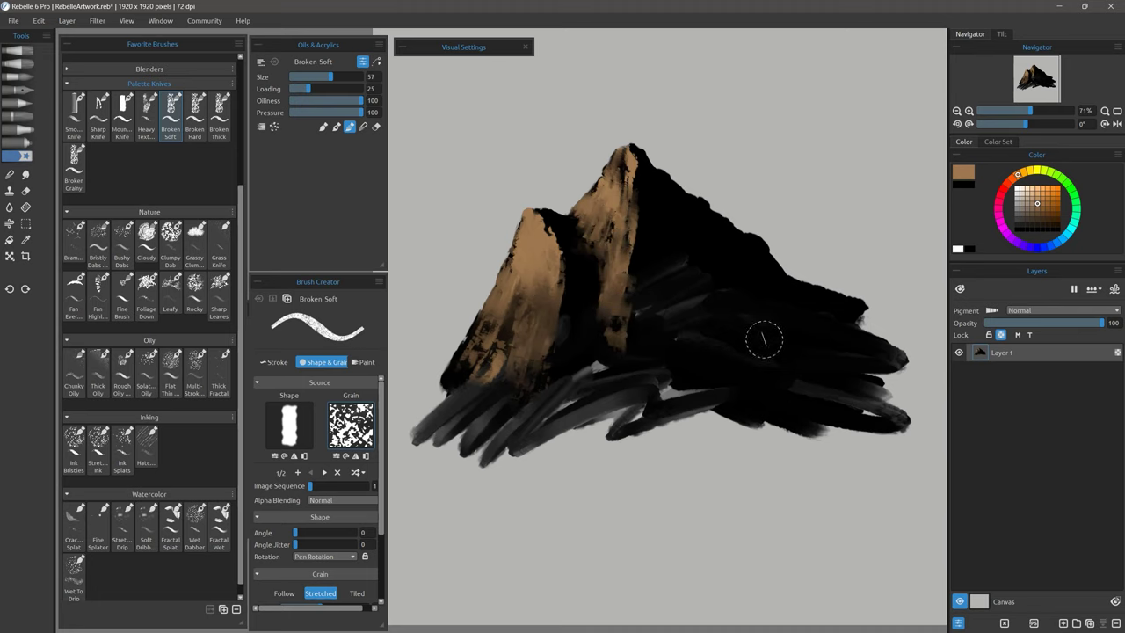
pyautogui.moveTo(811, 264)
pyautogui.mouseDown()
pyautogui.moveTo(786, 346)
pyautogui.moveTo(827, 369)
pyautogui.mouseUp()
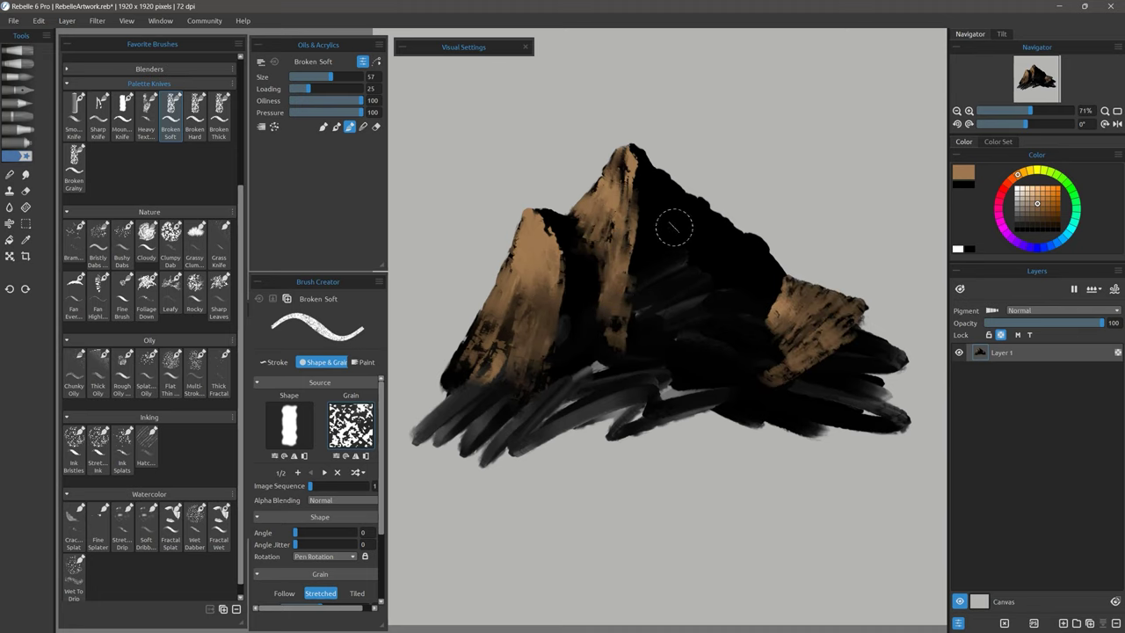
# Try tan strokes on the mountain's dark right face with the Broken Soft and Broken Hard knives at size 57, undoing each
pyautogui.moveTo(673, 226)
pyautogui.mouseDown()
pyautogui.moveTo(688, 289)
pyautogui.moveTo(724, 335)
pyautogui.mouseUp()
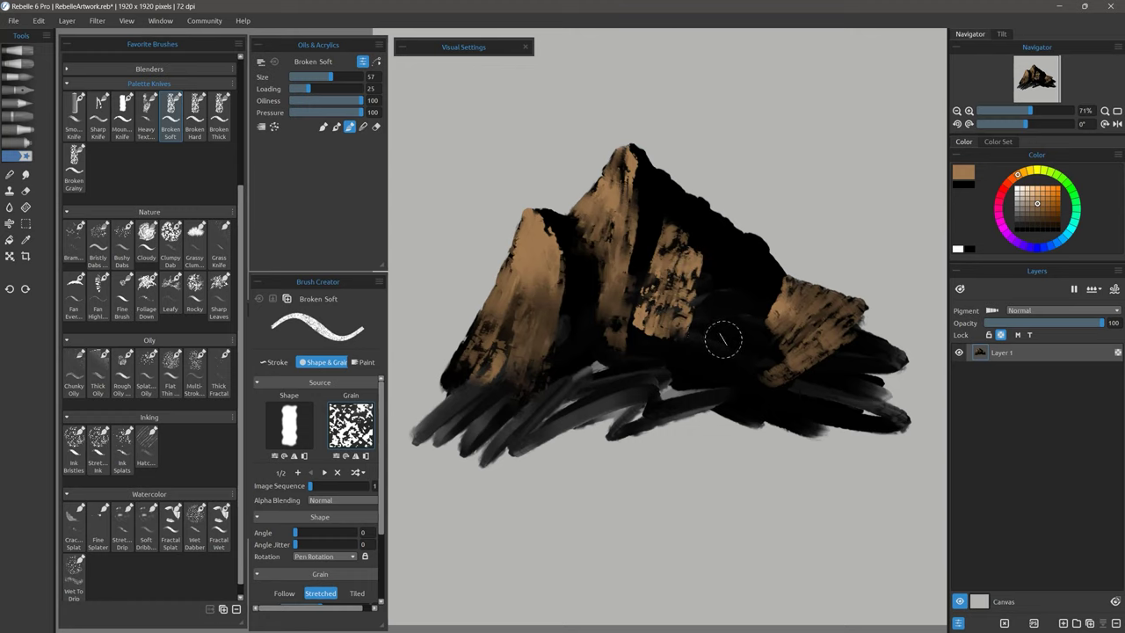
pyautogui.press('ctrl')
pyautogui.hotkey('ctrl', 'z')
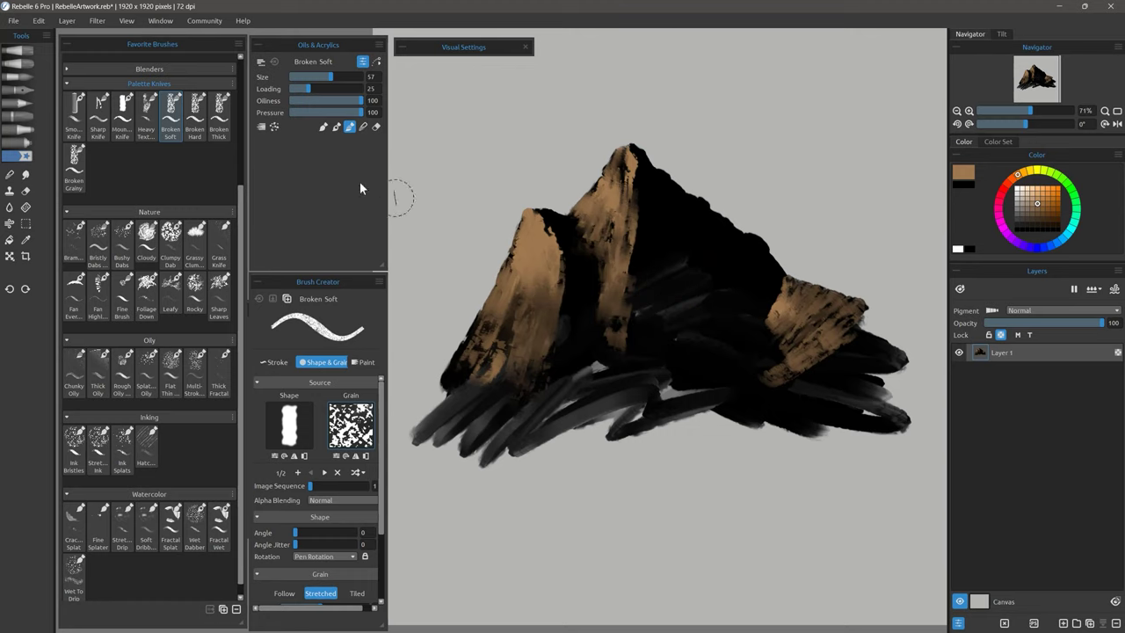
pyautogui.click(194, 114)
pyautogui.moveTo(681, 230)
pyautogui.mouseDown()
pyautogui.moveTo(660, 301)
pyautogui.moveTo(673, 302)
pyautogui.moveTo(688, 344)
pyautogui.mouseUp()
pyautogui.moveTo(657, 309)
pyautogui.mouseDown()
pyautogui.moveTo(666, 234)
pyautogui.moveTo(711, 283)
pyautogui.moveTo(716, 383)
pyautogui.mouseUp()
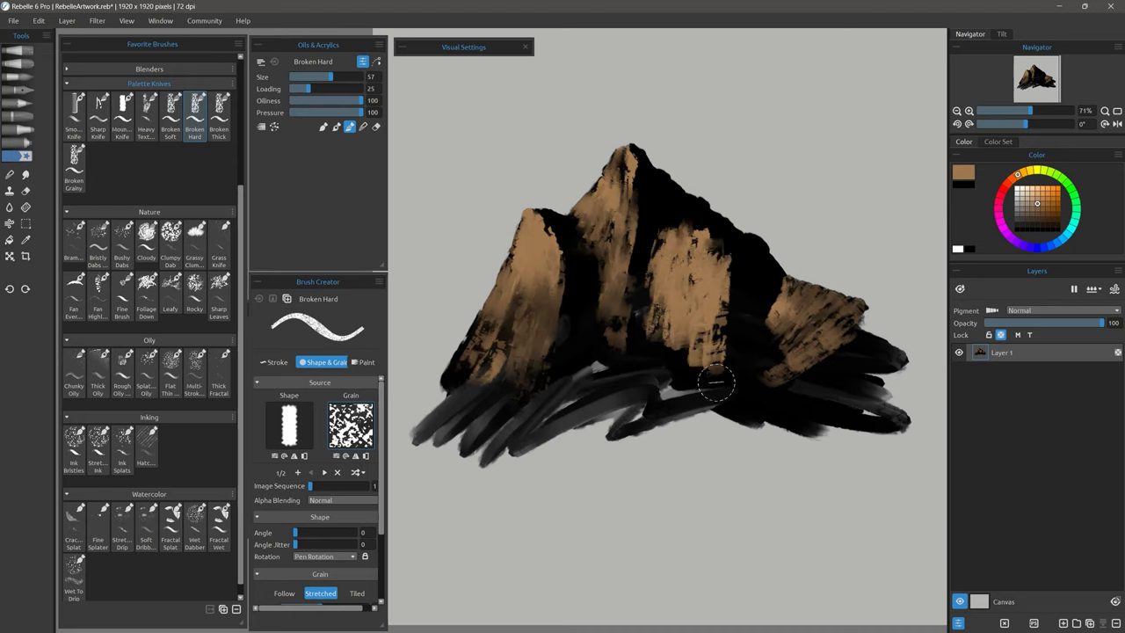
pyautogui.hotkey('ctrl', 'z')
pyautogui.hotkey('ctrl', 'z')
pyautogui.hotkey('ctrl', 'z')
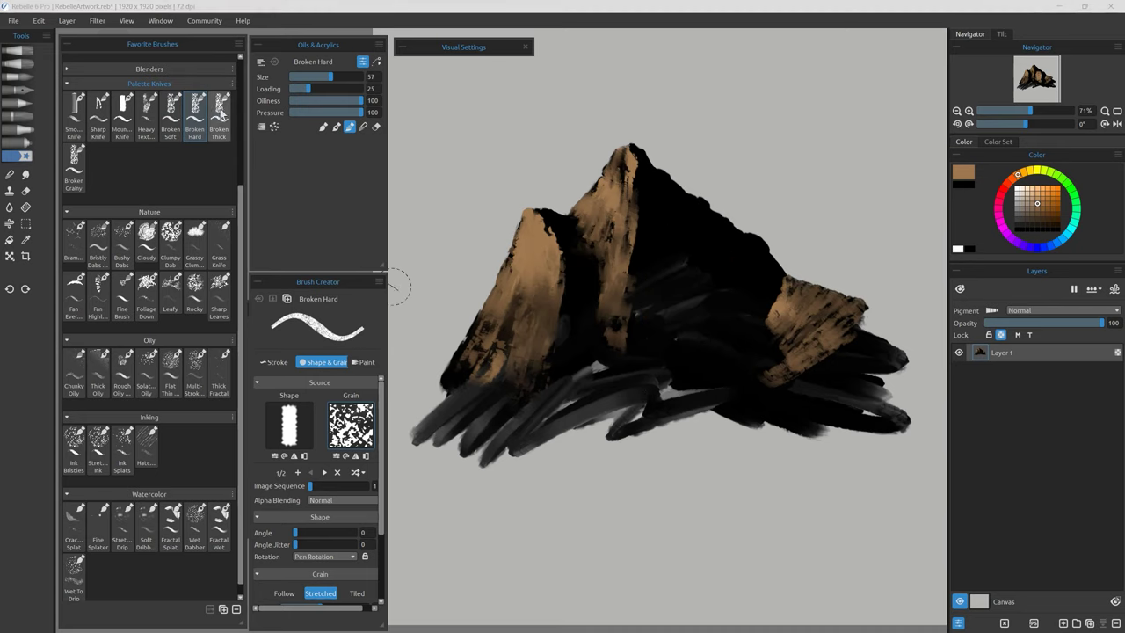
# Try a tan Broken Thick knife patch on the mountain's dark right face and undo it
pyautogui.click(219, 114)
pyautogui.moveTo(665, 228)
pyautogui.mouseDown()
pyautogui.moveTo(658, 319)
pyautogui.moveTo(676, 341)
pyautogui.moveTo(708, 345)
pyautogui.moveTo(672, 277)
pyautogui.moveTo(711, 319)
pyautogui.moveTo(651, 291)
pyautogui.mouseUp()
pyautogui.hotkey('ctrl', 'z')
# Paint tan rock texture on the mountain's right face with the Broken Grainy knife at size 57, setting the grain texture scale to 553
pyautogui.click(74, 167)
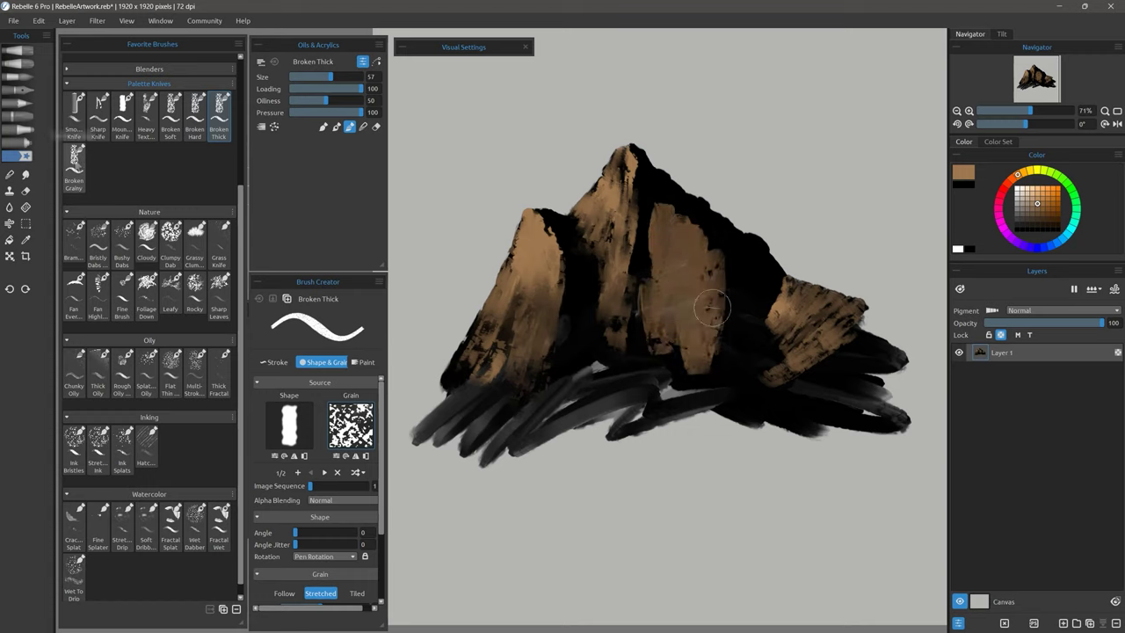
pyautogui.hotkey('ctrl', 'z')
pyautogui.moveTo(665, 214)
pyautogui.mouseDown()
pyautogui.moveTo(683, 280)
pyautogui.moveTo(699, 246)
pyautogui.moveTo(709, 326)
pyautogui.moveTo(685, 334)
pyautogui.mouseUp()
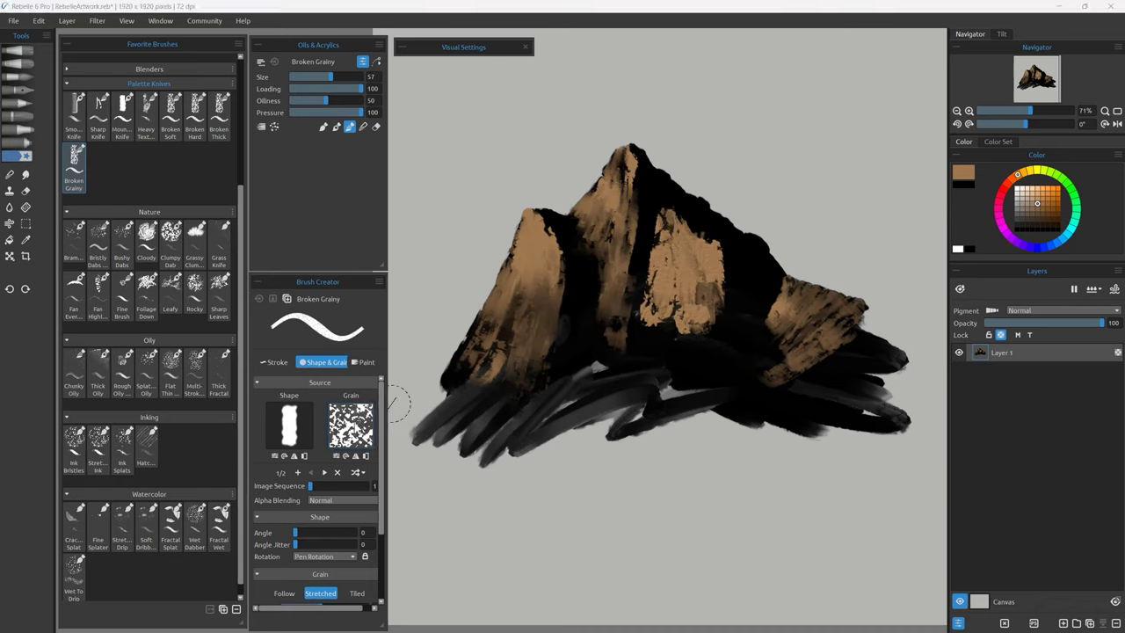
pyautogui.click(336, 456)
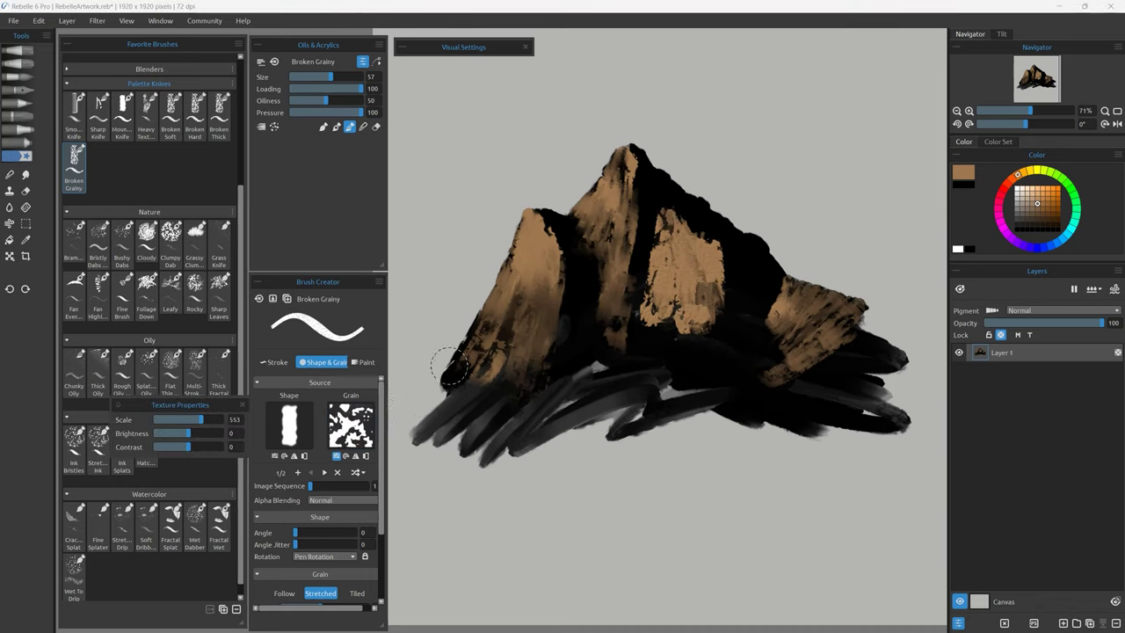
pyautogui.moveTo(756, 255)
pyautogui.mouseDown()
pyautogui.moveTo(729, 339)
pyautogui.moveTo(764, 290)
pyautogui.moveTo(720, 378)
pyautogui.moveTo(756, 396)
pyautogui.moveTo(716, 352)
pyautogui.moveTo(738, 387)
pyautogui.mouseUp()
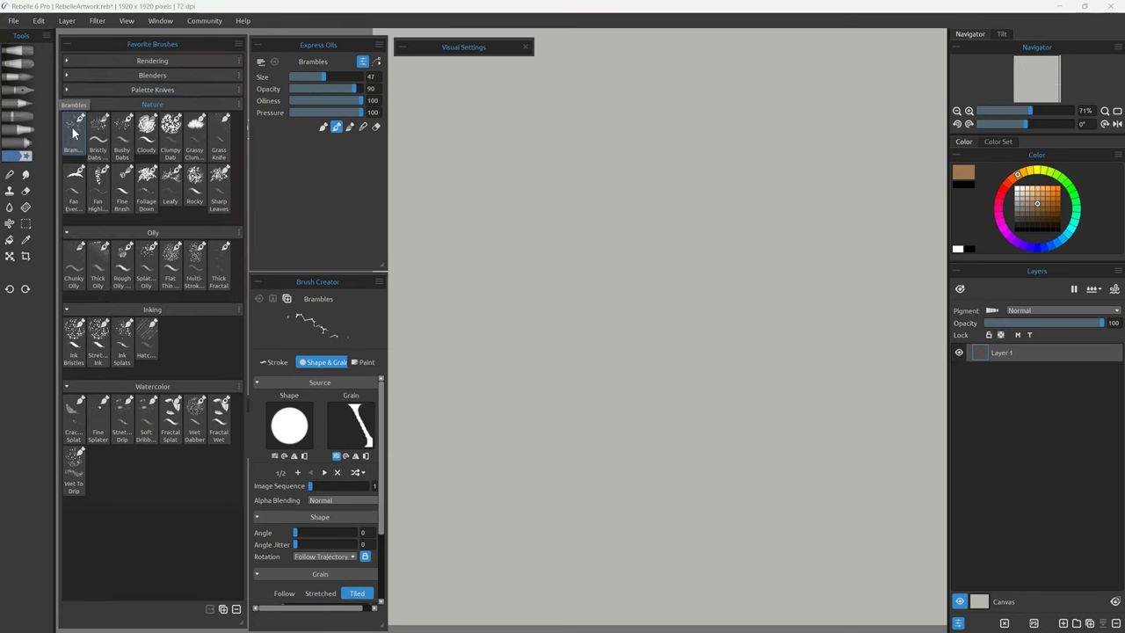
# Paint a dark green and black foliage clump with the Brambles brush, raising its size to 75, and clear the layer
pyautogui.click(73, 132)
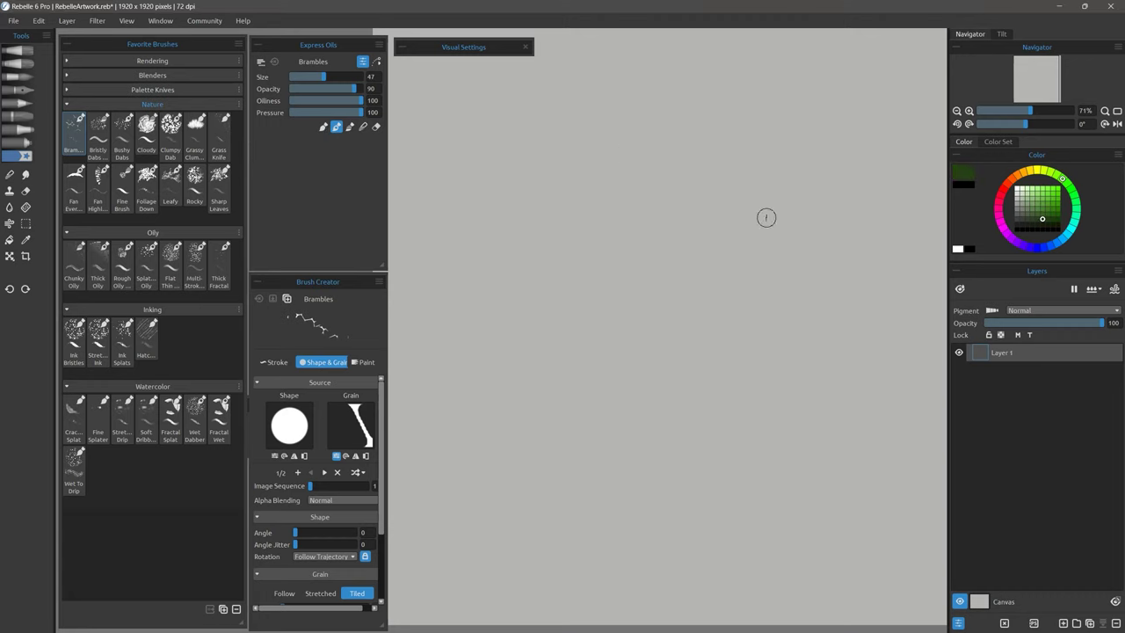
pyautogui.moveTo(497, 224)
pyautogui.mouseDown()
pyautogui.moveTo(519, 284)
pyautogui.moveTo(475, 182)
pyautogui.moveTo(558, 280)
pyautogui.moveTo(618, 287)
pyautogui.moveTo(527, 338)
pyautogui.moveTo(615, 347)
pyautogui.mouseUp()
pyautogui.moveTo(563, 273)
pyautogui.mouseDown()
pyautogui.moveTo(510, 202)
pyautogui.moveTo(563, 325)
pyautogui.moveTo(551, 189)
pyautogui.moveTo(547, 262)
pyautogui.moveTo(615, 290)
pyautogui.moveTo(497, 290)
pyautogui.moveTo(523, 171)
pyautogui.moveTo(661, 200)
pyautogui.mouseUp()
pyautogui.press('Delete')
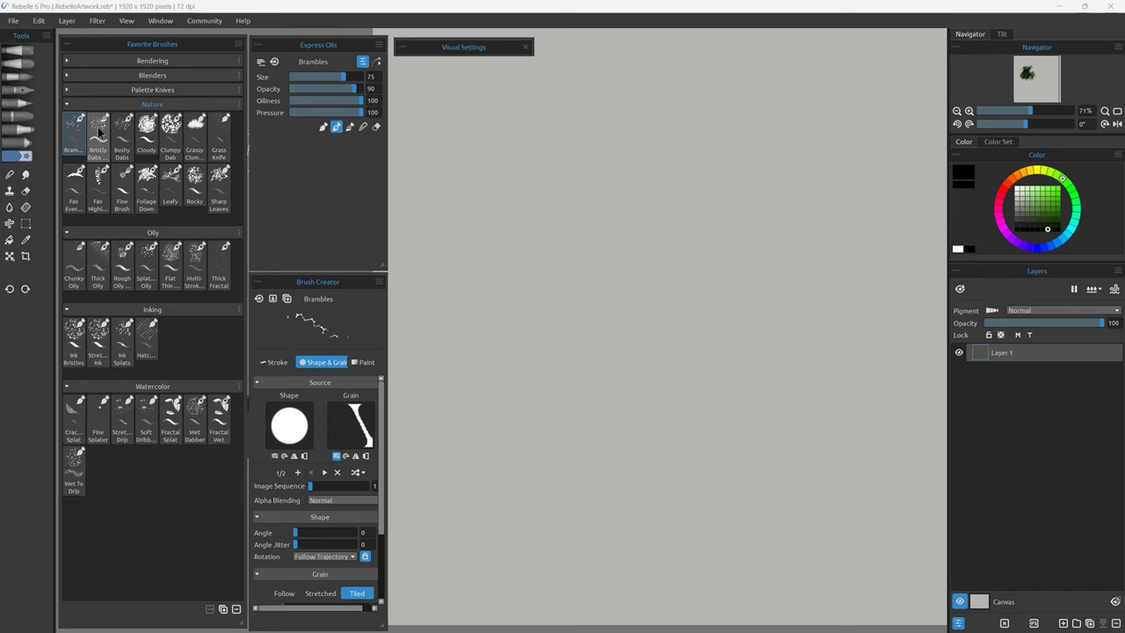
# Dab black bristly foliage texture on the upper canvas with the Bristly Dabs AR brush at size 53
pyautogui.click(97, 137)
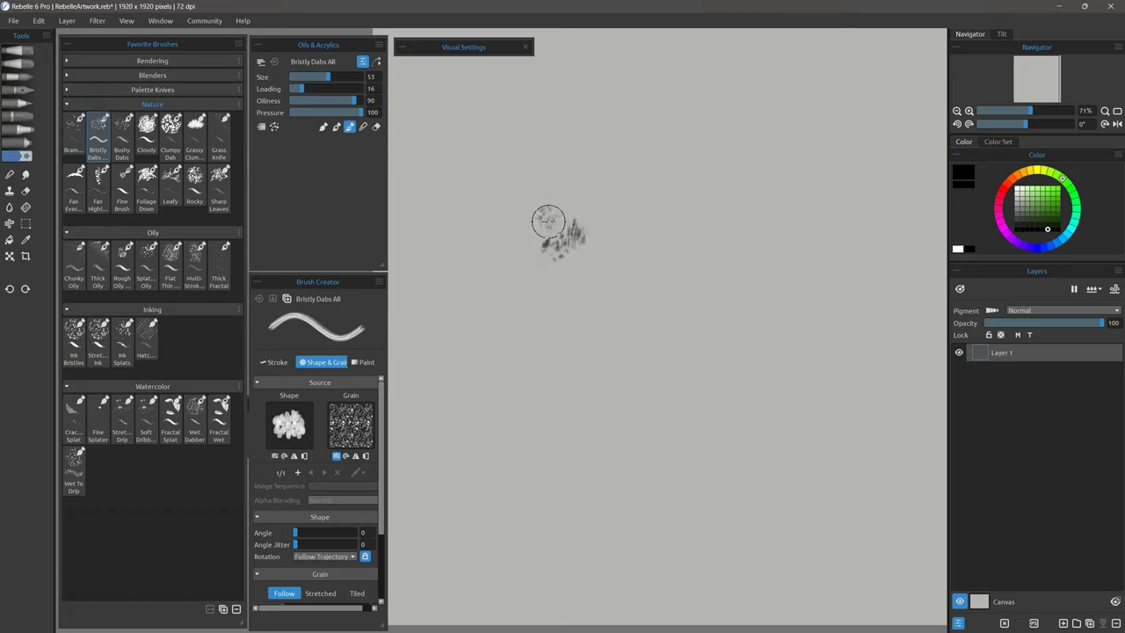
pyautogui.moveTo(547, 221)
pyautogui.mouseDown()
pyautogui.moveTo(584, 211)
pyautogui.moveTo(595, 192)
pyautogui.mouseUp()
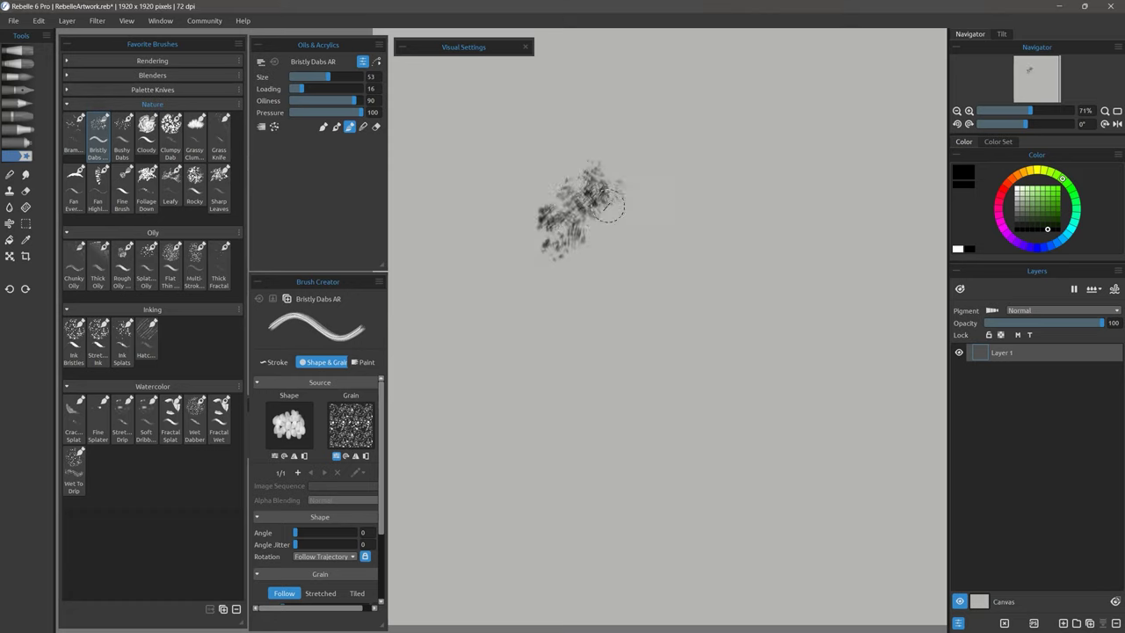
pyautogui.moveTo(578, 289)
pyautogui.mouseDown()
pyautogui.moveTo(583, 322)
pyautogui.moveTo(607, 277)
pyautogui.mouseUp()
pyautogui.moveTo(698, 230)
pyautogui.mouseDown()
pyautogui.moveTo(635, 272)
pyautogui.moveTo(563, 268)
pyautogui.mouseUp()
# Paint a rounded bush with the Bushy Dabs brush at size 81, using yellow-green and very dark green tones
pyautogui.click(1052, 197)
pyautogui.click(1051, 172)
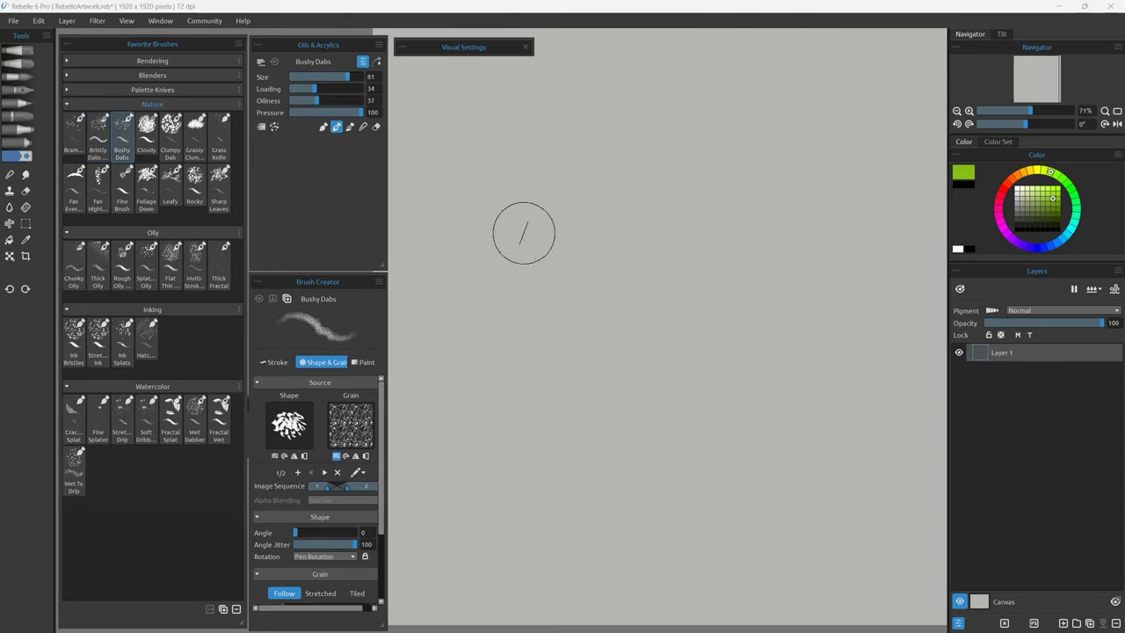
pyautogui.moveTo(619, 301)
pyautogui.mouseDown()
pyautogui.moveTo(595, 275)
pyautogui.moveTo(635, 269)
pyautogui.moveTo(606, 281)
pyautogui.moveTo(634, 287)
pyautogui.moveTo(572, 255)
pyautogui.moveTo(648, 231)
pyautogui.moveTo(615, 260)
pyautogui.moveTo(619, 206)
pyautogui.moveTo(641, 281)
pyautogui.moveTo(557, 220)
pyautogui.moveTo(520, 293)
pyautogui.moveTo(668, 237)
pyautogui.moveTo(613, 307)
pyautogui.moveTo(655, 345)
pyautogui.mouseUp()
pyautogui.click(1042, 223)
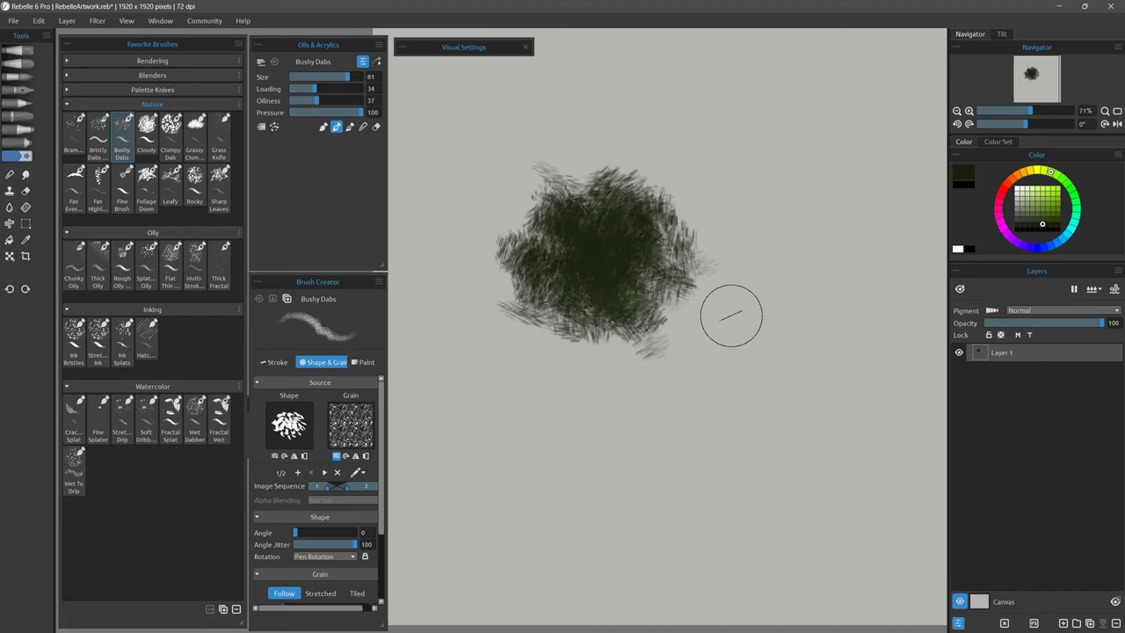
pyautogui.moveTo(727, 320)
pyautogui.mouseDown()
pyautogui.moveTo(756, 290)
pyautogui.moveTo(791, 299)
pyautogui.mouseUp()
pyautogui.click(1047, 203)
pyautogui.moveTo(563, 211)
pyautogui.mouseDown()
pyautogui.moveTo(589, 220)
pyautogui.moveTo(561, 279)
pyautogui.moveTo(723, 220)
pyautogui.moveTo(782, 299)
pyautogui.mouseUp()
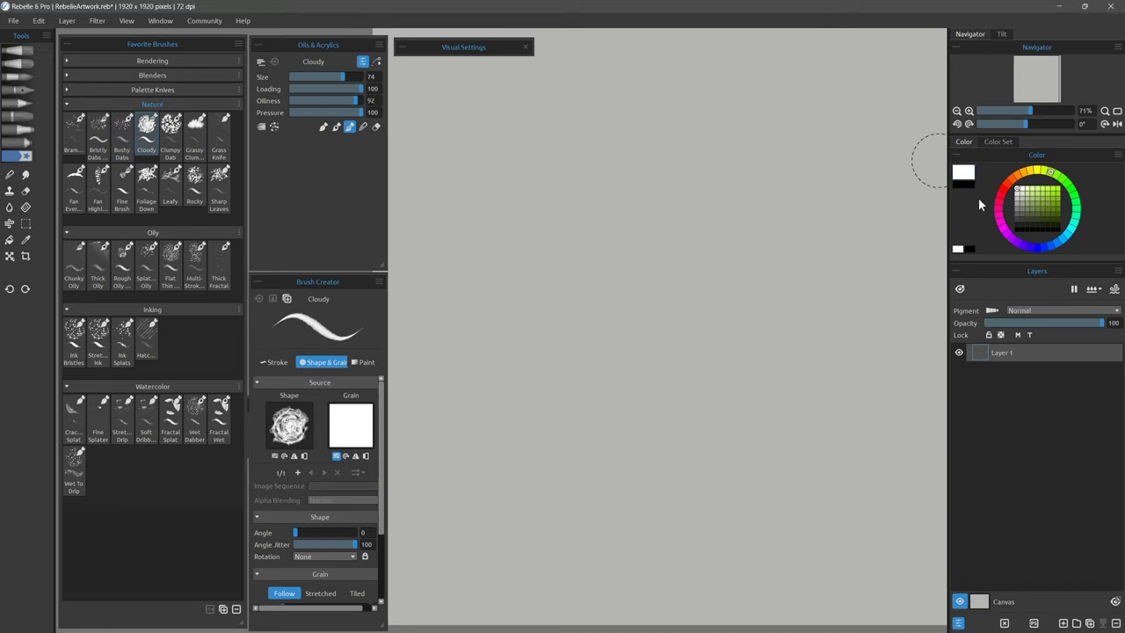
# Paint a puffy white cloud and a flat streak of cloud beneath it with the Cloudy brush at size 74
pyautogui.moveTo(603, 199)
pyautogui.mouseDown()
pyautogui.moveTo(724, 220)
pyautogui.moveTo(741, 262)
pyautogui.moveTo(553, 243)
pyautogui.moveTo(522, 269)
pyautogui.moveTo(589, 254)
pyautogui.moveTo(663, 272)
pyautogui.moveTo(756, 256)
pyautogui.moveTo(717, 273)
pyautogui.mouseUp()
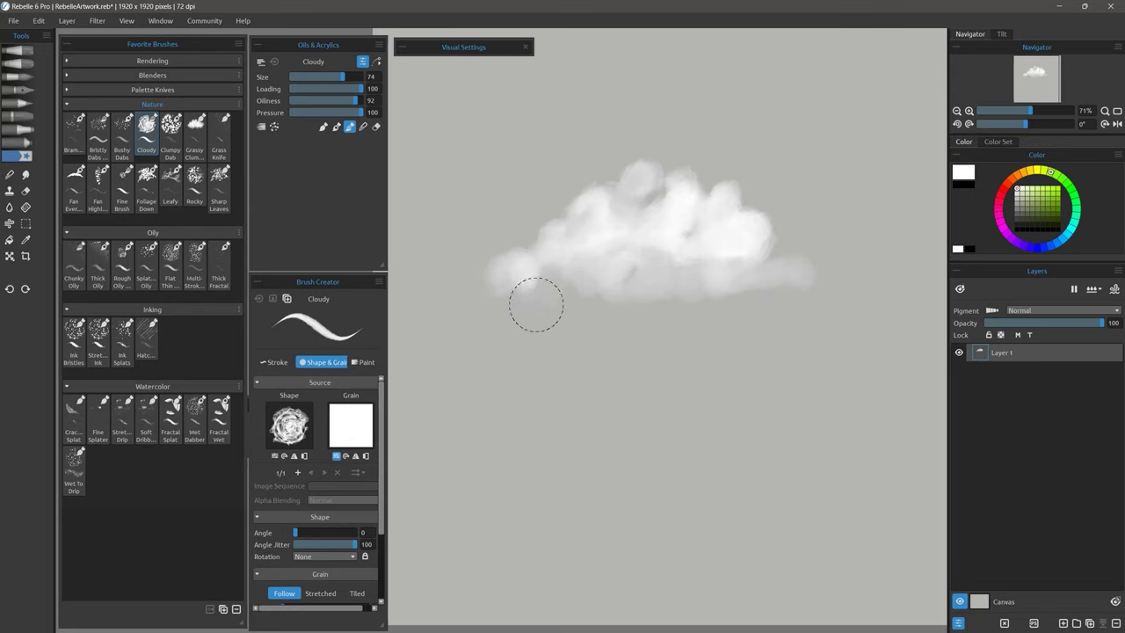
pyautogui.moveTo(536, 305)
pyautogui.mouseDown()
pyautogui.moveTo(625, 301)
pyautogui.moveTo(666, 256)
pyautogui.mouseUp()
pyautogui.moveTo(631, 185)
pyautogui.mouseDown()
pyautogui.moveTo(676, 163)
pyautogui.moveTo(730, 206)
pyautogui.moveTo(733, 191)
pyautogui.moveTo(803, 211)
pyautogui.moveTo(791, 224)
pyautogui.mouseUp()
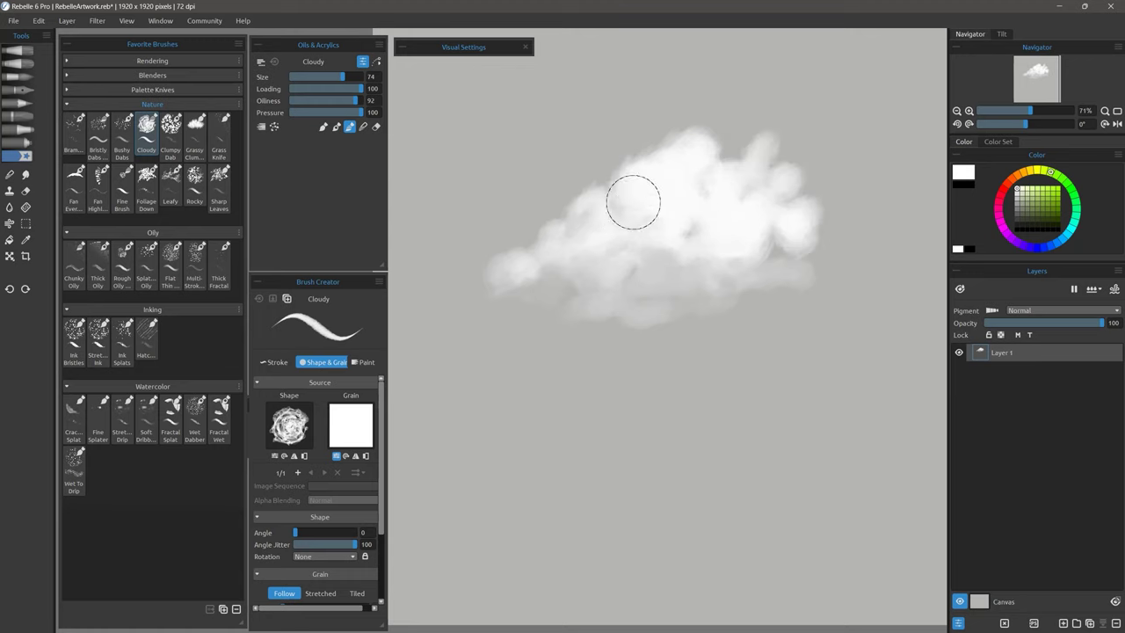
pyautogui.moveTo(747, 362); pyautogui.dragTo(579, 380)
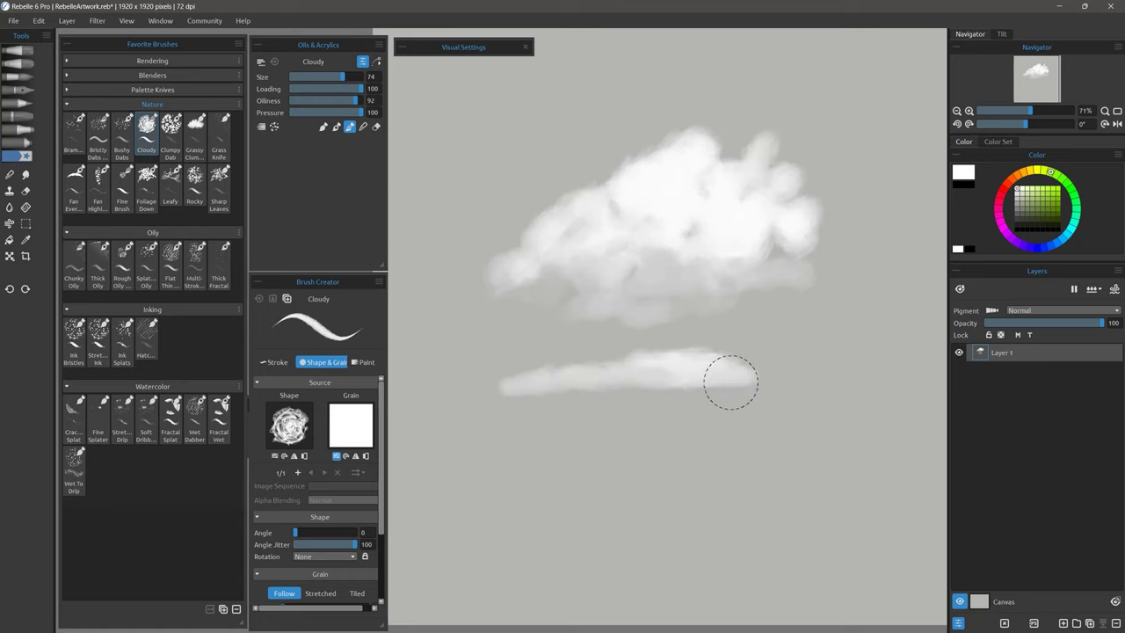
pyautogui.moveTo(662, 410)
pyautogui.mouseDown()
pyautogui.moveTo(641, 414)
pyautogui.moveTo(657, 420)
pyautogui.mouseUp()
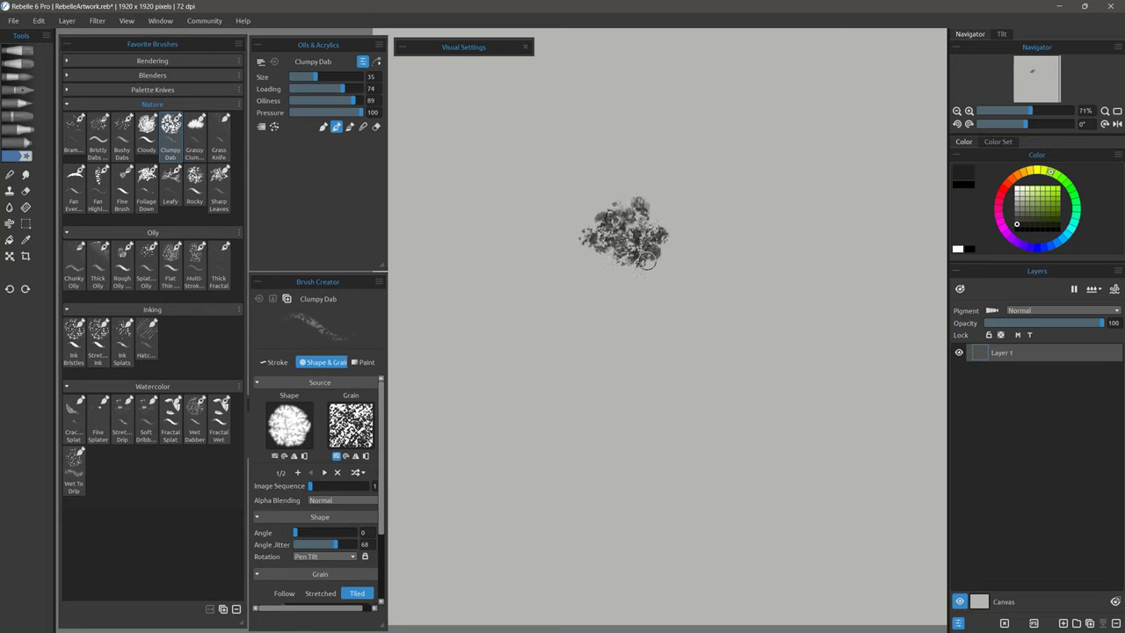
# Fill the middle of the canvas with rows of dark green and yellow-green grass using Grassy Clumps AR at size 93
pyautogui.click(195, 130)
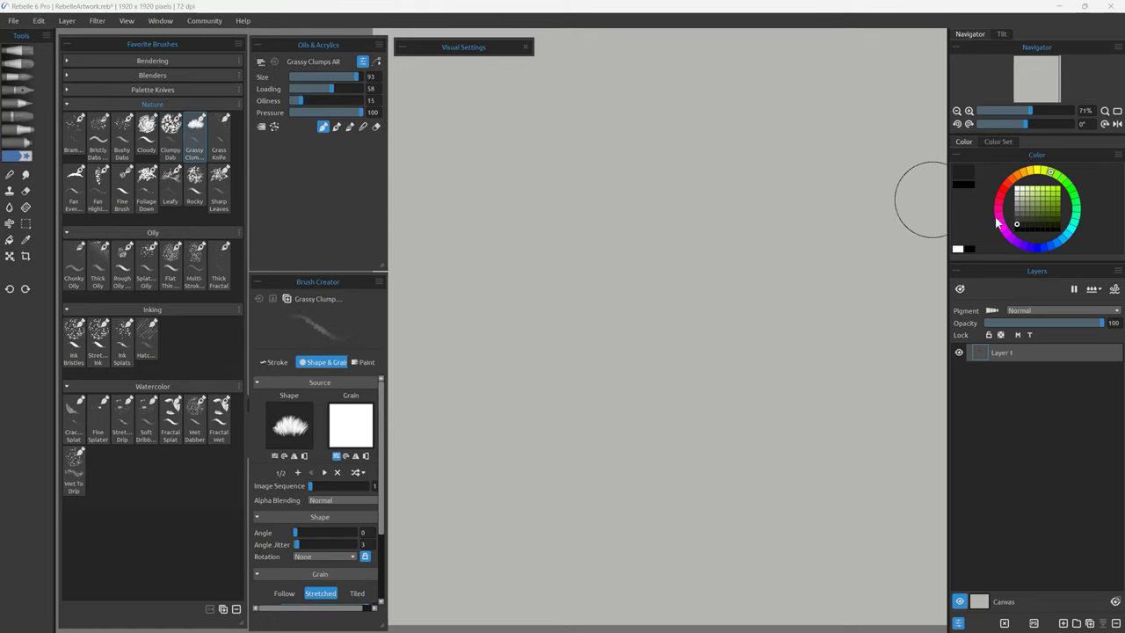
pyautogui.click(1047, 218)
pyautogui.moveTo(816, 222)
pyautogui.mouseDown()
pyautogui.moveTo(557, 238)
pyautogui.moveTo(828, 288)
pyautogui.moveTo(680, 326)
pyautogui.moveTo(472, 404)
pyautogui.moveTo(795, 494)
pyautogui.mouseUp()
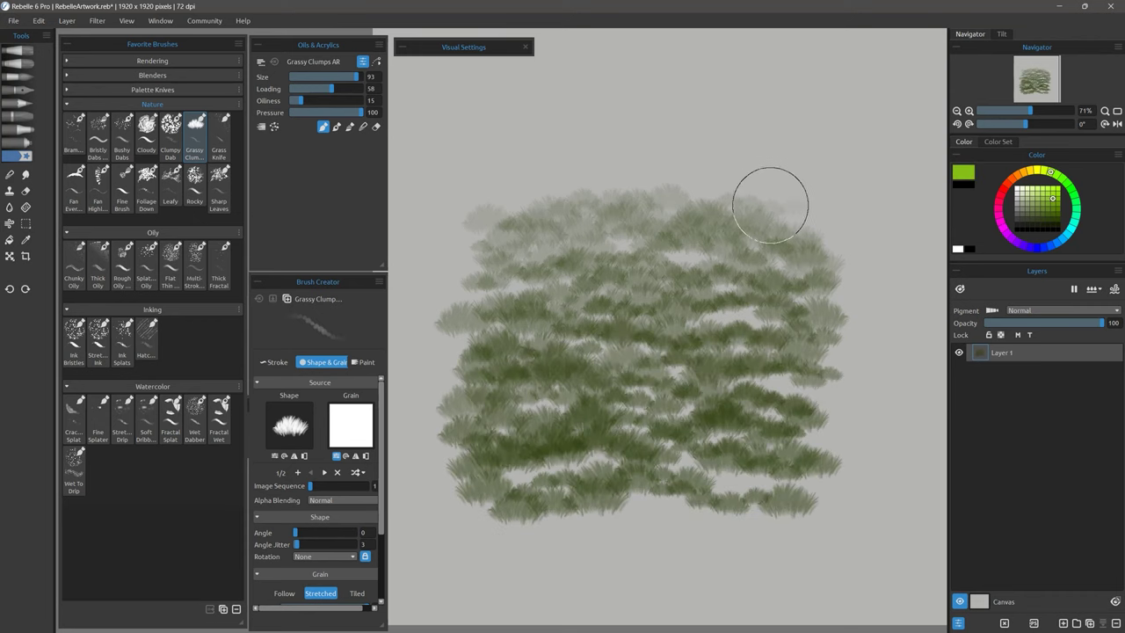
pyautogui.moveTo(692, 237)
pyautogui.mouseDown()
pyautogui.moveTo(478, 322)
pyautogui.moveTo(562, 396)
pyautogui.moveTo(821, 454)
pyautogui.moveTo(624, 495)
pyautogui.moveTo(789, 537)
pyautogui.mouseUp()
# Add very dark green grass blades over the lower left of the grass patch with the Grass Knife at size 50
pyautogui.click(219, 136)
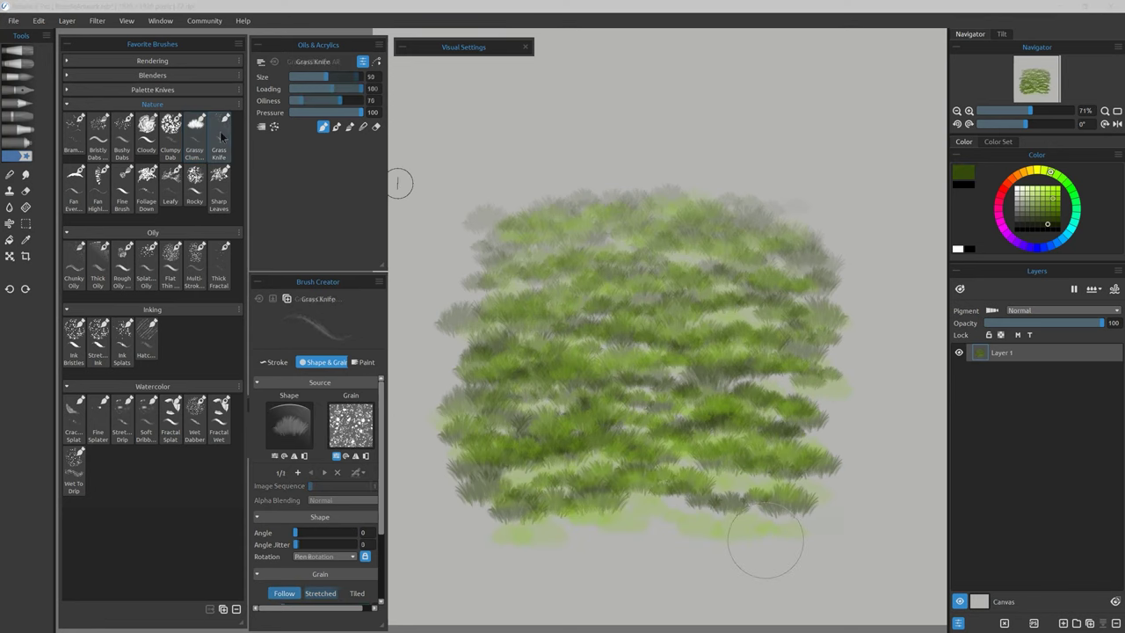
pyautogui.moveTo(466, 431); pyautogui.dragTo(470, 436)
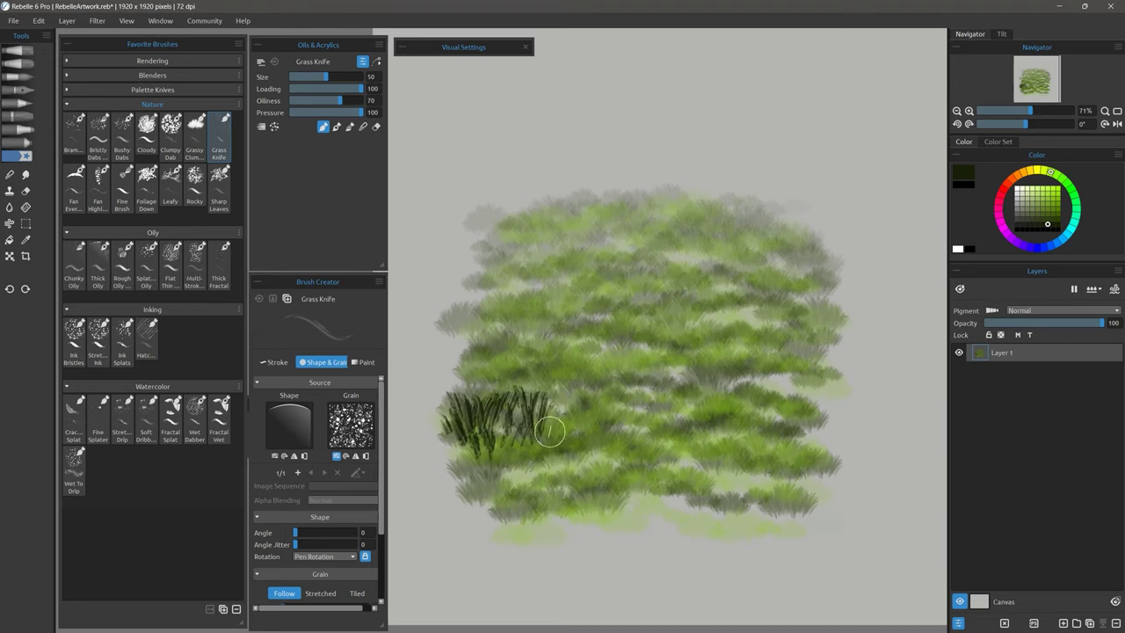
pyautogui.moveTo(550, 430); pyautogui.dragTo(598, 426)
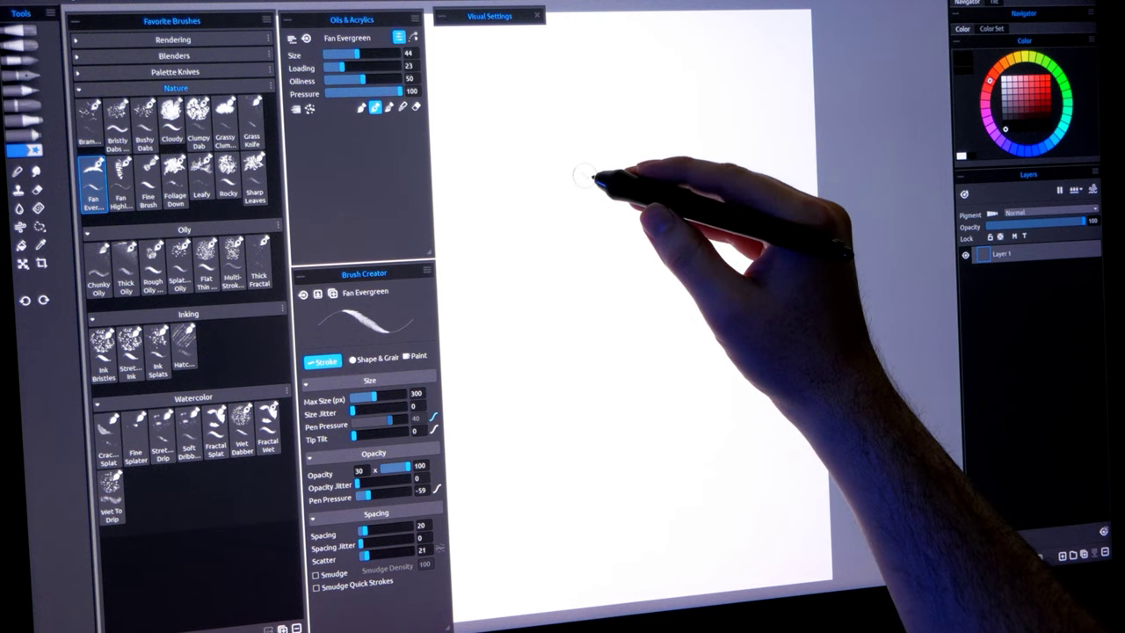
# Paint two black evergreen trees side by side with the Fan Evergreen brush, using size 76 and loading 100
pyautogui.moveTo(592, 178)
pyautogui.mouseDown()
pyautogui.moveTo(600, 279)
pyautogui.moveTo(615, 286)
pyautogui.moveTo(617, 332)
pyautogui.moveTo(607, 333)
pyautogui.moveTo(625, 347)
pyautogui.moveTo(611, 364)
pyautogui.moveTo(648, 369)
pyautogui.moveTo(627, 344)
pyautogui.moveTo(610, 427)
pyautogui.moveTo(659, 431)
pyautogui.mouseUp()
pyautogui.moveTo(584, 286)
pyautogui.mouseDown()
pyautogui.moveTo(572, 281)
pyautogui.moveTo(600, 304)
pyautogui.moveTo(595, 377)
pyautogui.moveTo(567, 373)
pyautogui.moveTo(615, 314)
pyautogui.moveTo(633, 322)
pyautogui.mouseUp()
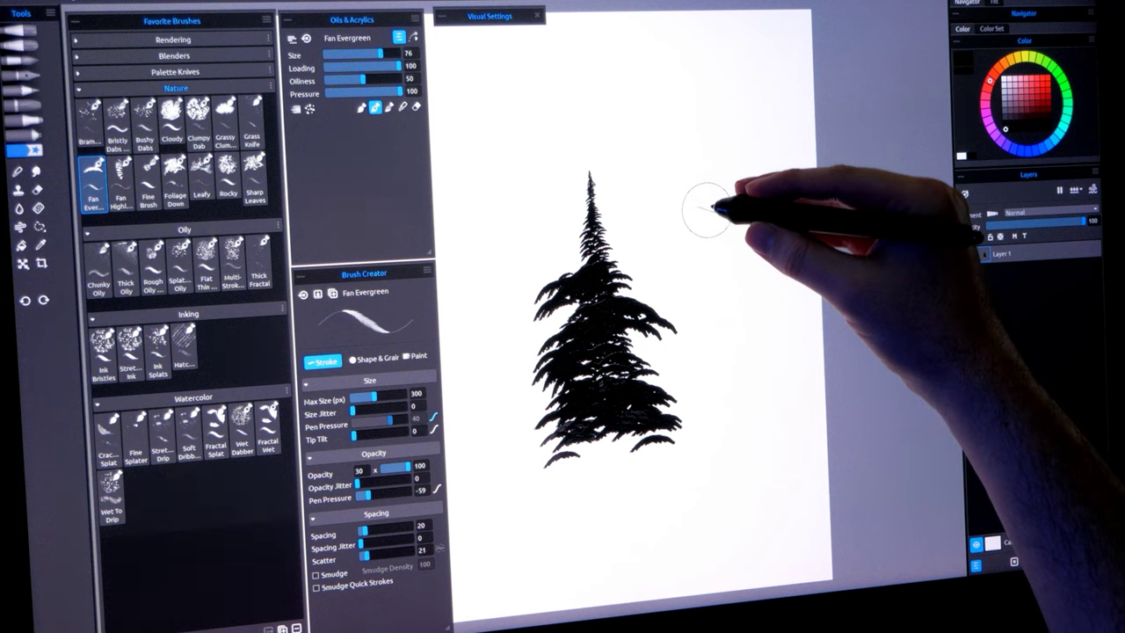
pyautogui.moveTo(705, 192)
pyautogui.mouseDown()
pyautogui.moveTo(705, 233)
pyautogui.moveTo(731, 242)
pyautogui.moveTo(707, 439)
pyautogui.mouseUp()
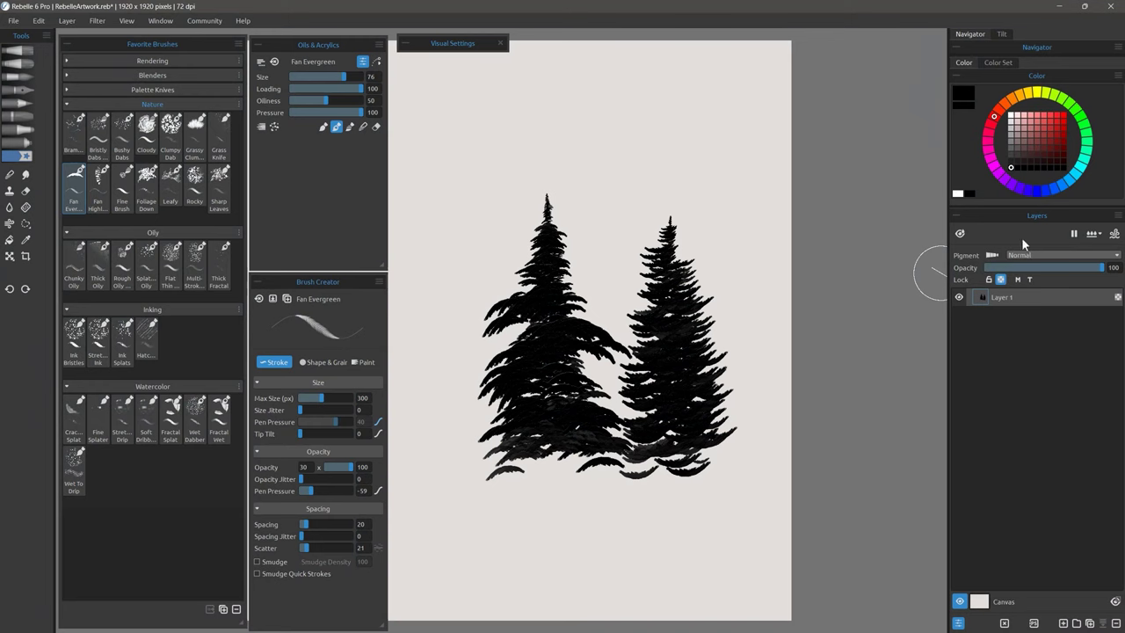
# Brush dark teal highlights down both evergreens with the Fan Evergreen brush at loading 5
pyautogui.click(1041, 148)
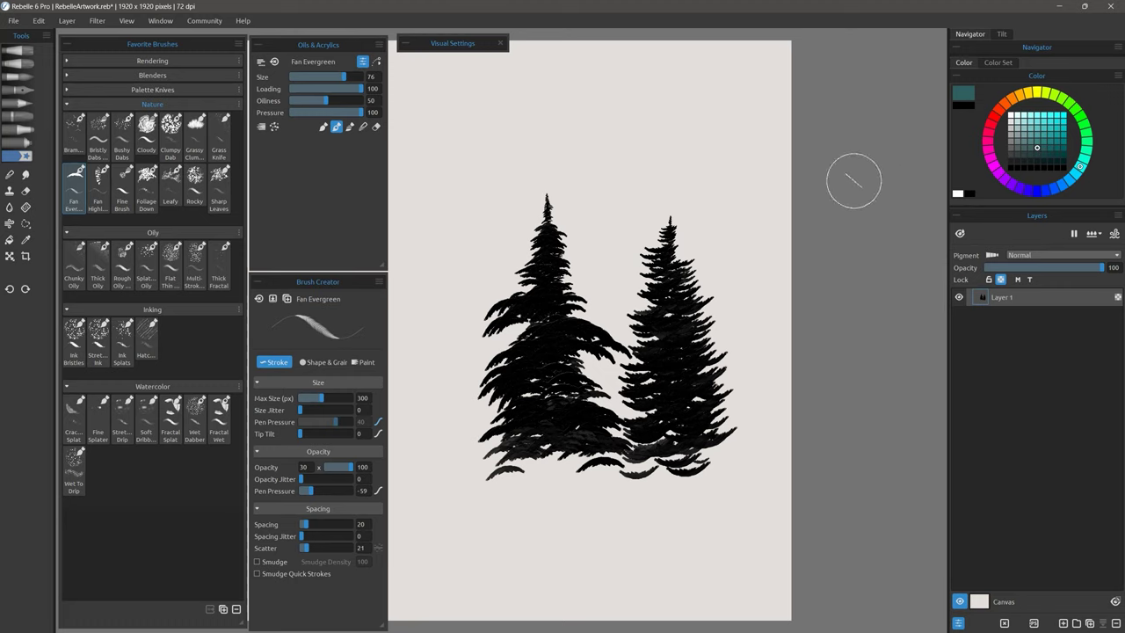
pyautogui.click(293, 88)
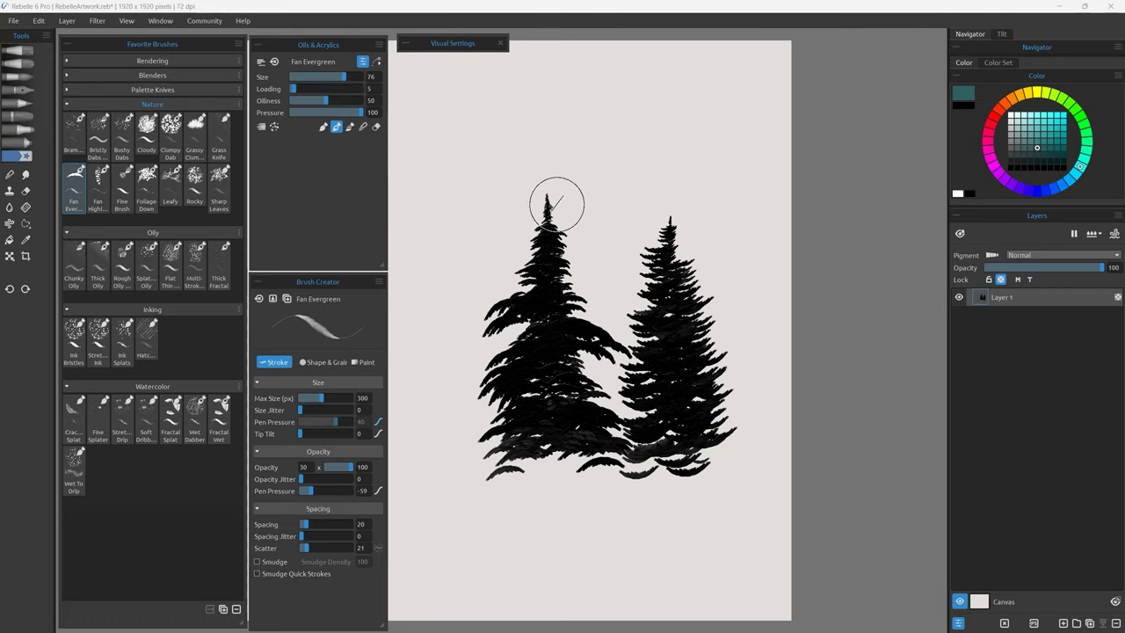
pyautogui.moveTo(552, 247)
pyautogui.mouseDown()
pyautogui.moveTo(528, 387)
pyautogui.moveTo(527, 449)
pyautogui.moveTo(545, 461)
pyautogui.mouseUp()
pyautogui.moveTo(670, 230); pyautogui.dragTo(677, 444)
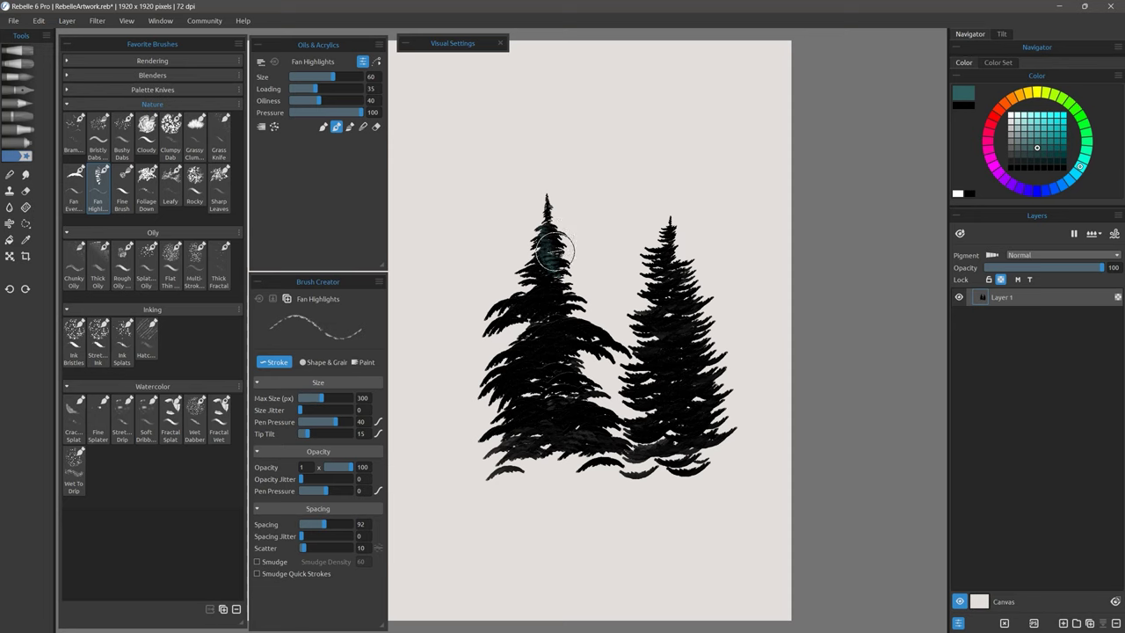
# Highlight the left evergreen in teal with Fan Highlights at size 60, and dab black texture bands above and below the trees
pyautogui.moveTo(555, 250)
pyautogui.mouseDown()
pyautogui.moveTo(558, 221)
pyautogui.moveTo(527, 238)
pyautogui.mouseUp()
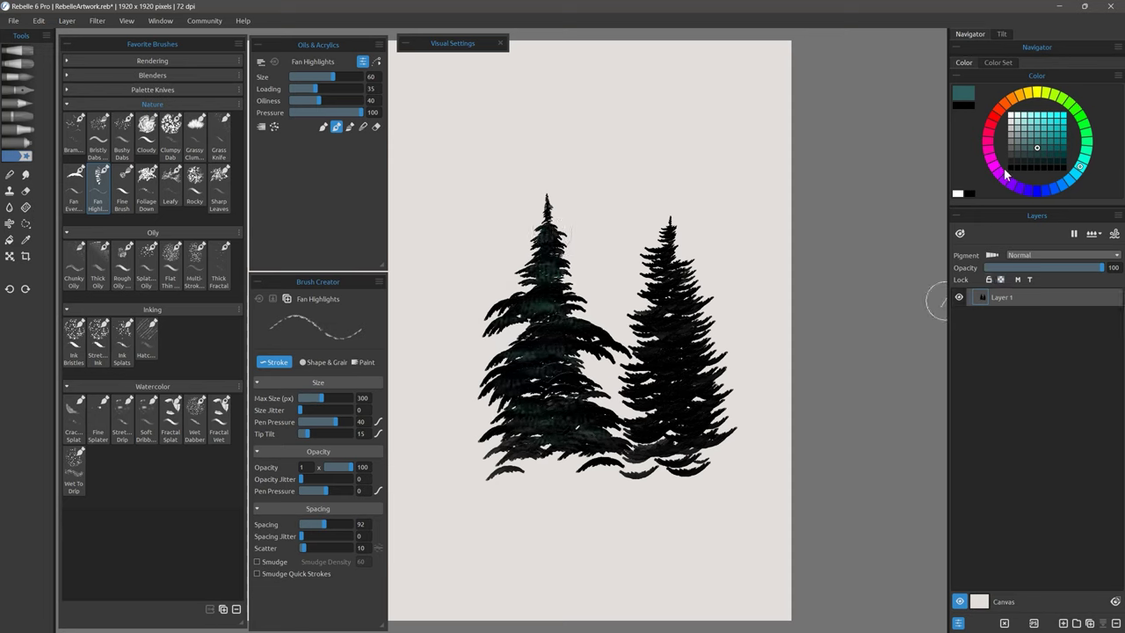
pyautogui.moveTo(468, 144)
pyautogui.mouseDown()
pyautogui.moveTo(479, 182)
pyautogui.moveTo(515, 141)
pyautogui.mouseUp()
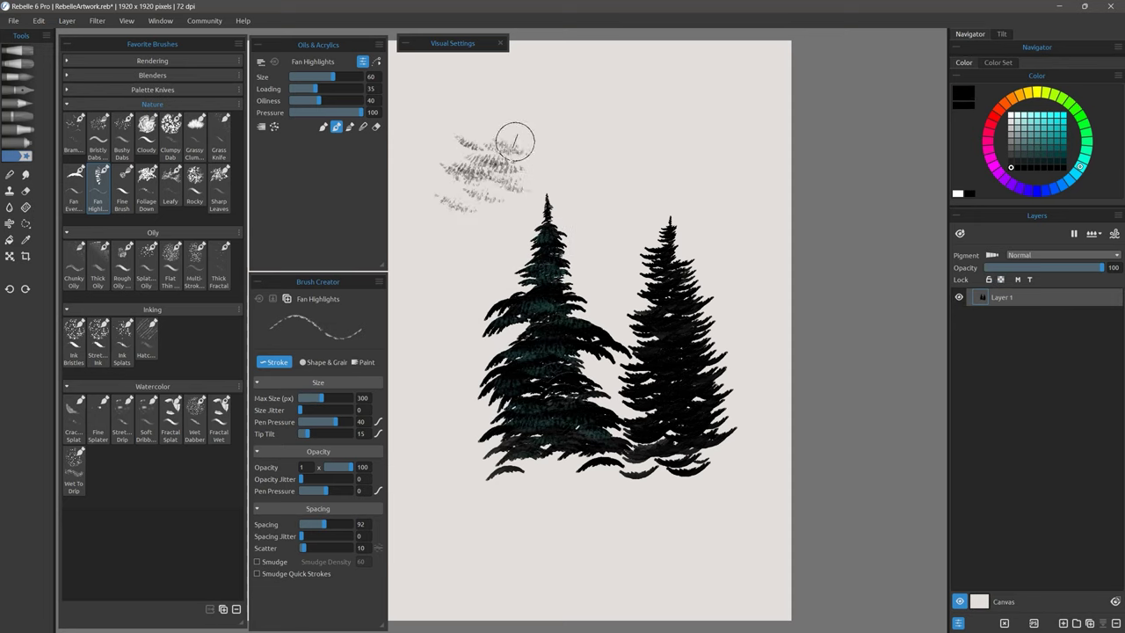
pyautogui.moveTo(557, 178); pyautogui.dragTo(567, 140)
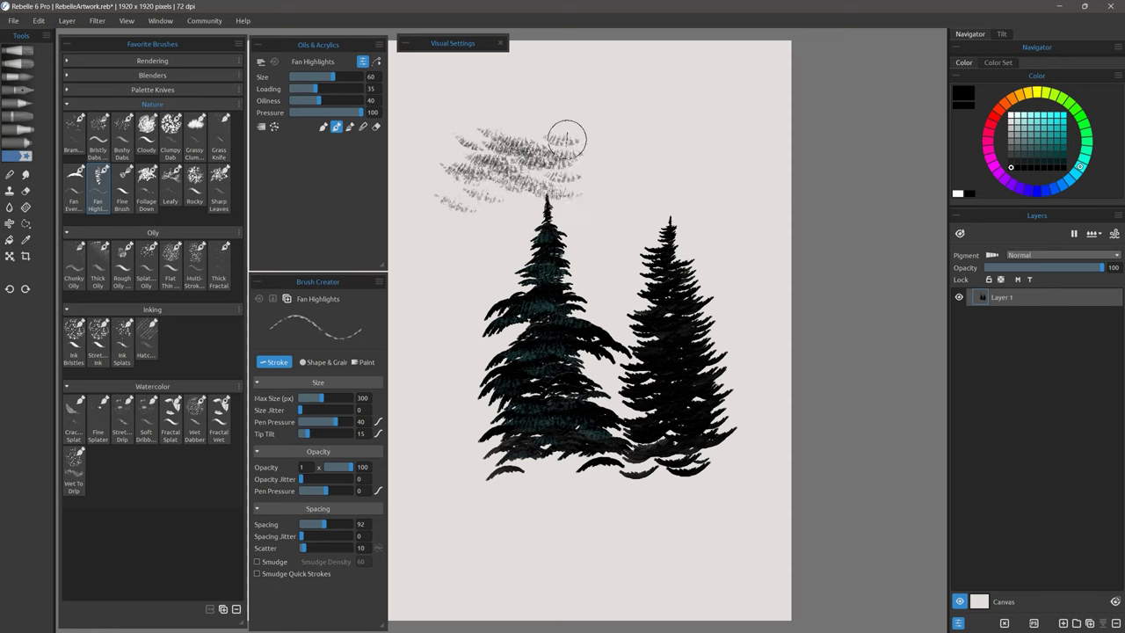
pyautogui.moveTo(605, 185)
pyautogui.mouseDown()
pyautogui.moveTo(603, 126)
pyautogui.moveTo(633, 158)
pyautogui.mouseUp()
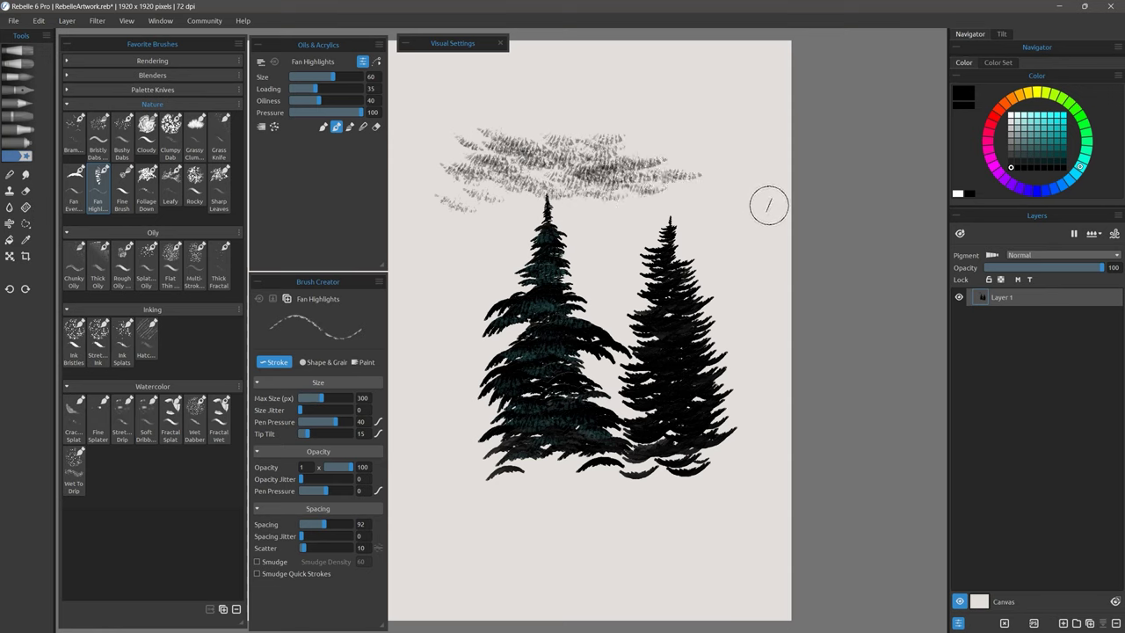
pyautogui.moveTo(480, 503)
pyautogui.mouseDown()
pyautogui.moveTo(462, 497)
pyautogui.moveTo(604, 494)
pyautogui.moveTo(527, 518)
pyautogui.moveTo(621, 513)
pyautogui.moveTo(507, 525)
pyautogui.moveTo(679, 540)
pyautogui.mouseUp()
# Draw thin pale blue-gray trunk lines on both evergreens and branches on the left one with the Fine Brush at size 9
pyautogui.click(121, 187)
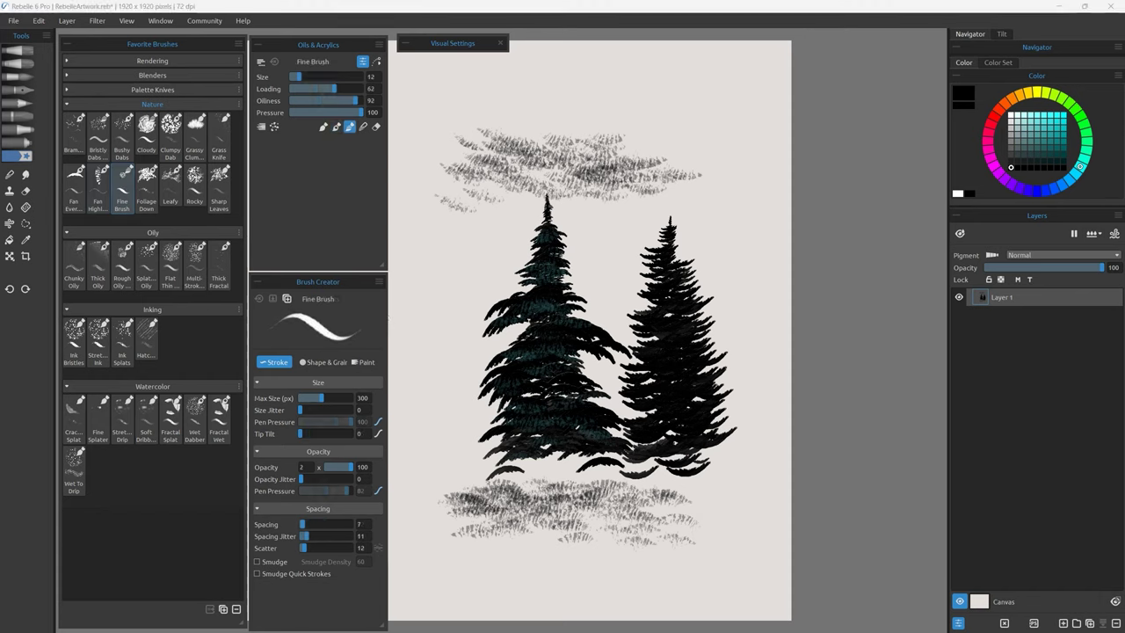
pyautogui.click(1017, 128)
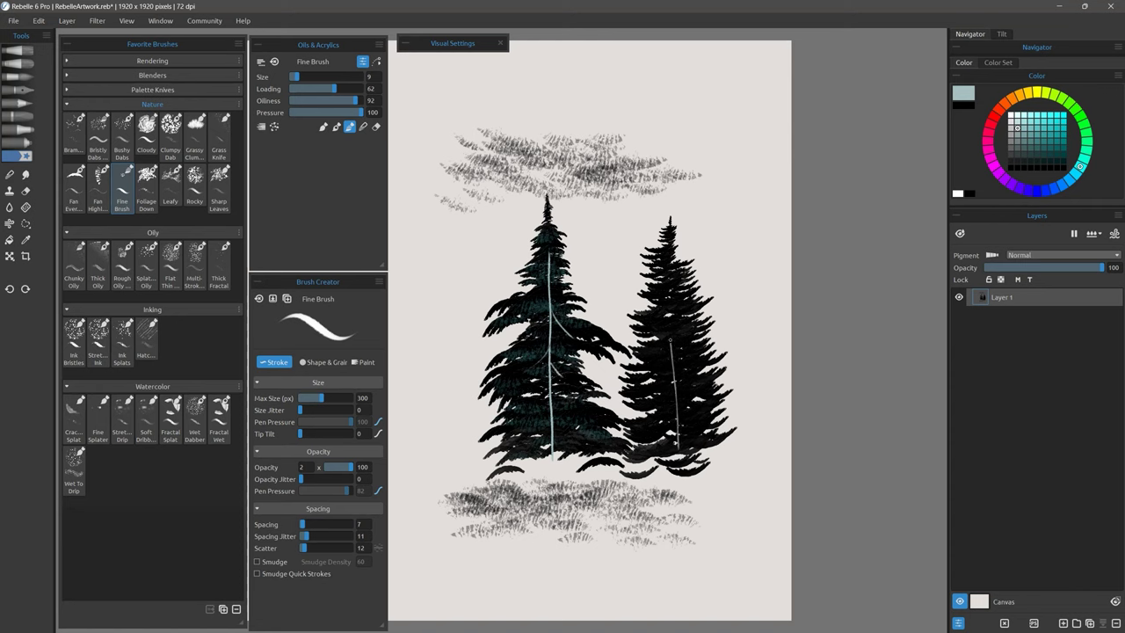
# Sample black, paint thin grass blades beside the left evergreen's base with the Fine Brush, and clear the canvas
pyautogui.keyDown('alt'); pyautogui.click(476, 472); pyautogui.keyUp('alt')
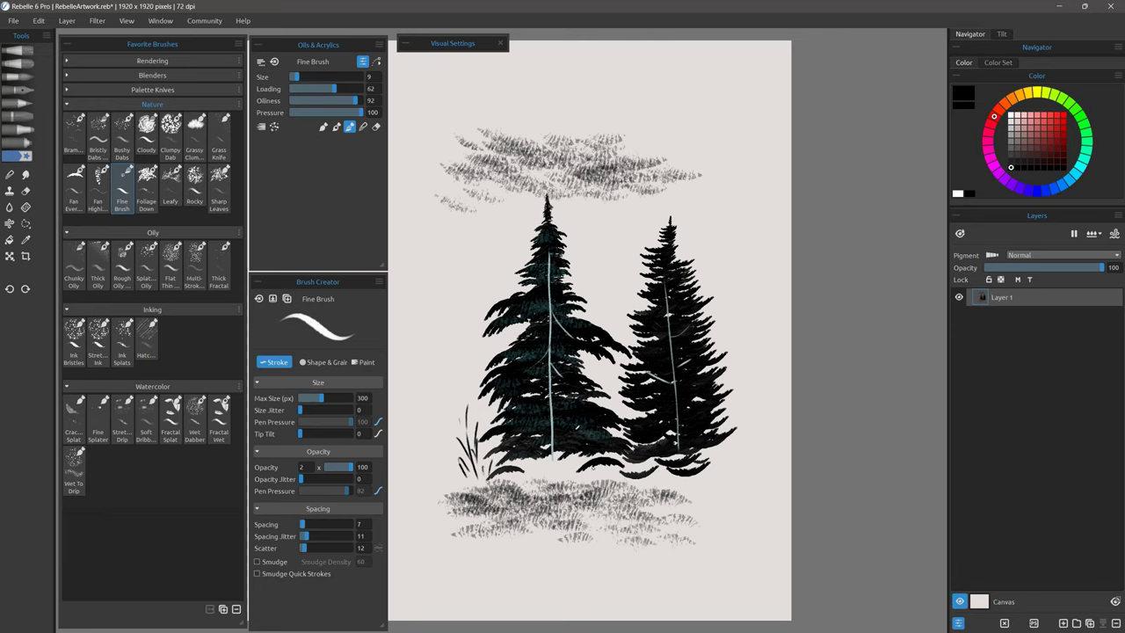
pyautogui.press('Delete')
# Paint a black foliage mass with the Foliage Down brush at size 80 and layer dark green foliage over it
pyautogui.click(146, 189)
pyautogui.moveTo(503, 189)
pyautogui.mouseDown()
pyautogui.moveTo(572, 190)
pyautogui.moveTo(570, 319)
pyautogui.moveTo(532, 322)
pyautogui.moveTo(583, 340)
pyautogui.moveTo(525, 365)
pyautogui.moveTo(597, 359)
pyautogui.moveTo(492, 325)
pyautogui.moveTo(541, 211)
pyautogui.moveTo(624, 251)
pyautogui.moveTo(616, 294)
pyautogui.moveTo(498, 307)
pyautogui.mouseUp()
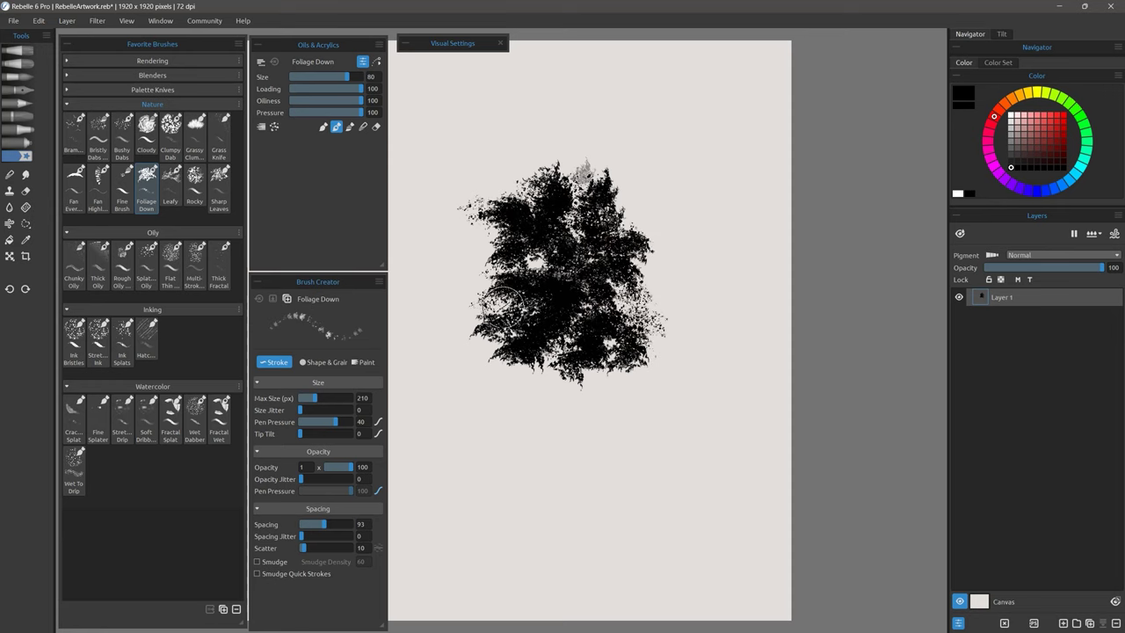
pyautogui.click(1067, 111)
pyautogui.click(1044, 155)
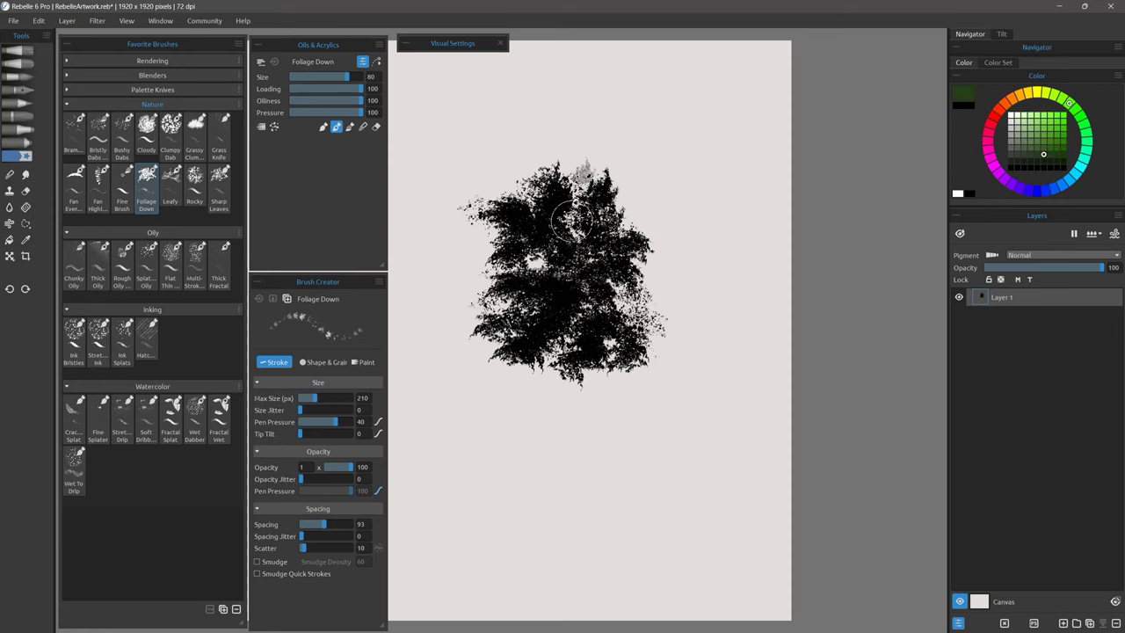
pyautogui.moveTo(551, 198)
pyautogui.mouseDown()
pyautogui.moveTo(493, 215)
pyautogui.moveTo(527, 255)
pyautogui.moveTo(572, 254)
pyautogui.moveTo(581, 295)
pyautogui.moveTo(545, 321)
pyautogui.mouseUp()
pyautogui.moveTo(613, 281)
pyautogui.mouseDown()
pyautogui.moveTo(605, 213)
pyautogui.moveTo(582, 341)
pyautogui.moveTo(577, 293)
pyautogui.mouseUp()
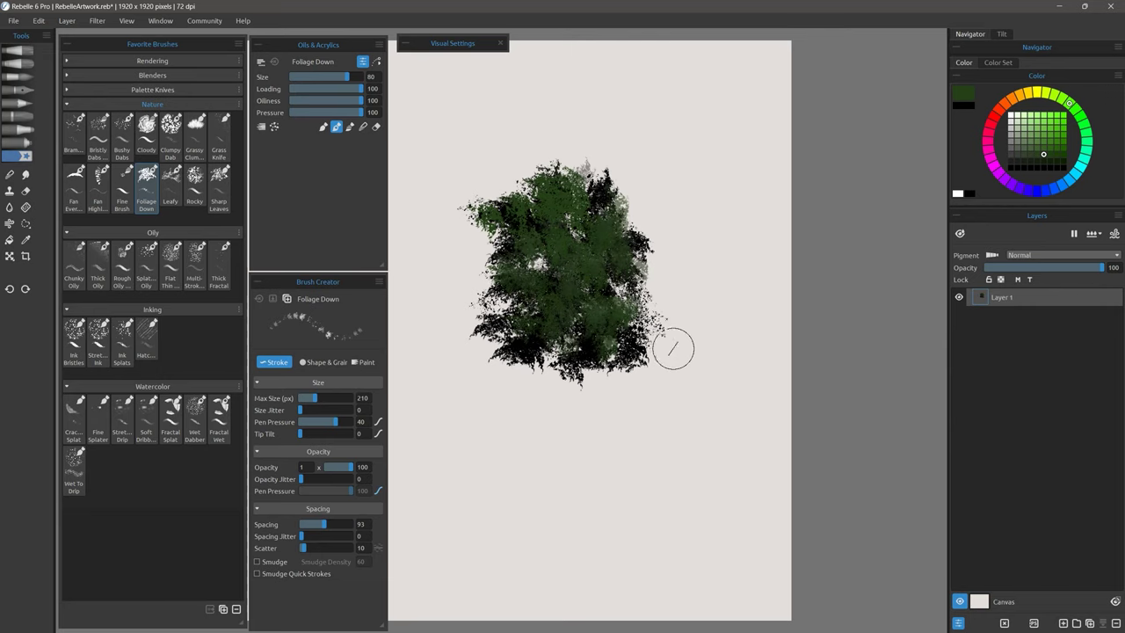
# Paint a dark green leaf clump beside the foliage mass with the Leafy brush, and choose a bright yellow-green
pyautogui.click(171, 180)
pyautogui.moveTo(688, 257); pyautogui.dragTo(703, 228)
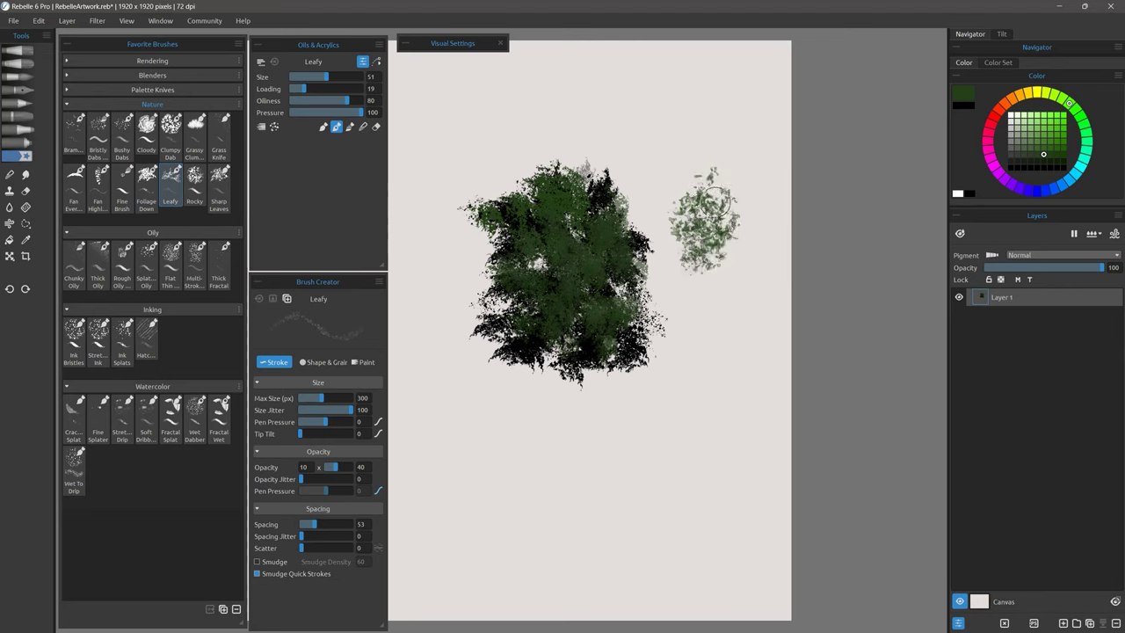
pyautogui.moveTo(719, 182); pyautogui.dragTo(689, 276)
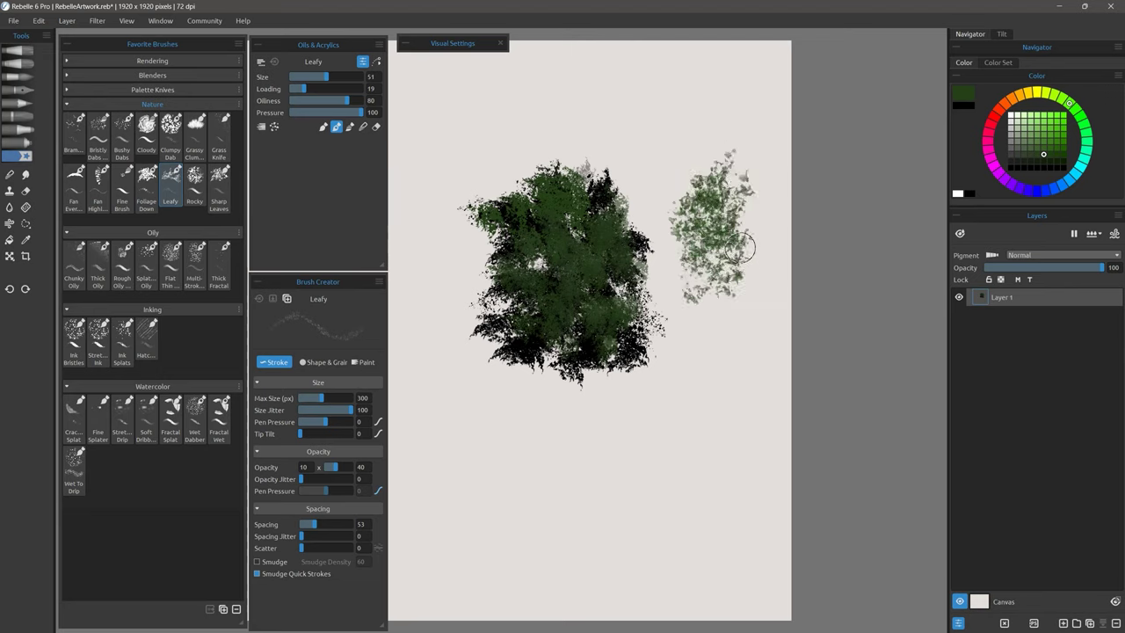
pyautogui.click(1051, 115)
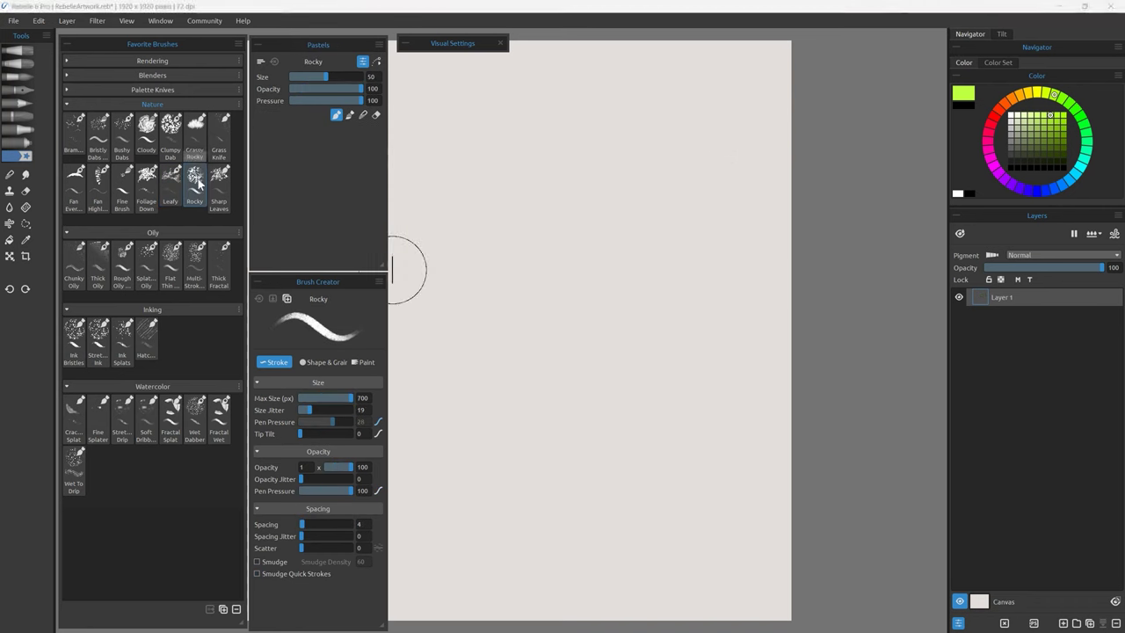
# Cover a large area of the cleared canvas with dark brown rock texture using the Rocky brush at size 50
pyautogui.moveTo(677, 186)
pyautogui.mouseDown()
pyautogui.moveTo(502, 206)
pyautogui.moveTo(658, 221)
pyautogui.moveTo(490, 255)
pyautogui.moveTo(665, 269)
pyautogui.moveTo(470, 316)
pyautogui.moveTo(668, 329)
pyautogui.moveTo(648, 358)
pyautogui.moveTo(598, 377)
pyautogui.moveTo(651, 402)
pyautogui.moveTo(580, 430)
pyautogui.moveTo(658, 467)
pyautogui.moveTo(504, 205)
pyautogui.moveTo(658, 254)
pyautogui.moveTo(648, 334)
pyautogui.moveTo(663, 385)
pyautogui.mouseUp()
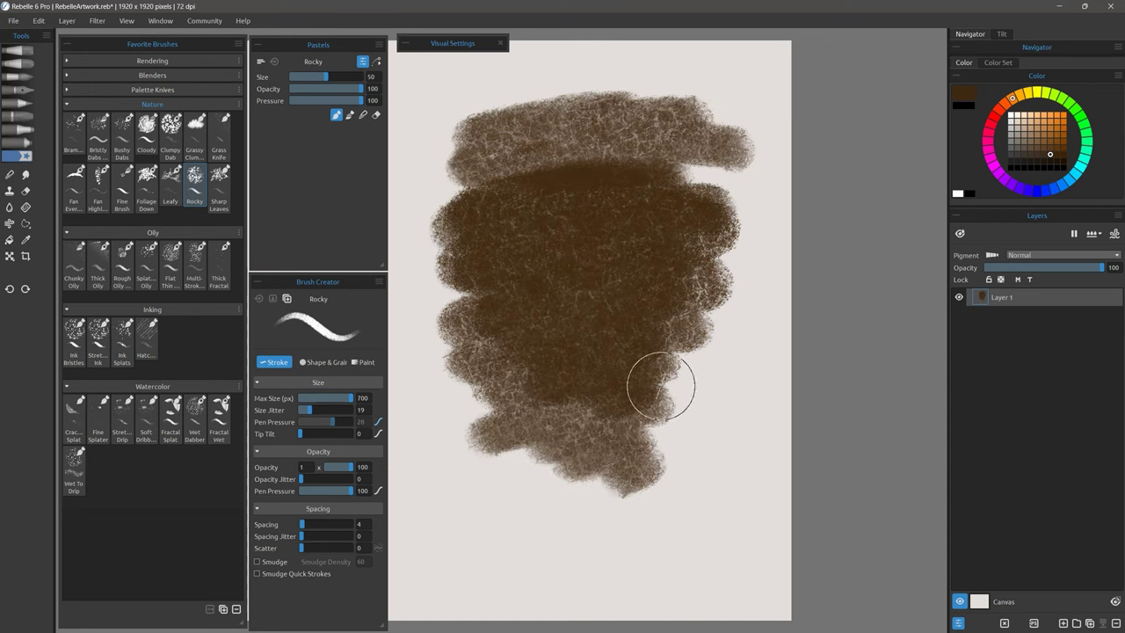
pyautogui.moveTo(738, 163)
pyautogui.mouseDown()
pyautogui.moveTo(490, 188)
pyautogui.moveTo(482, 259)
pyautogui.moveTo(683, 294)
pyautogui.mouseUp()
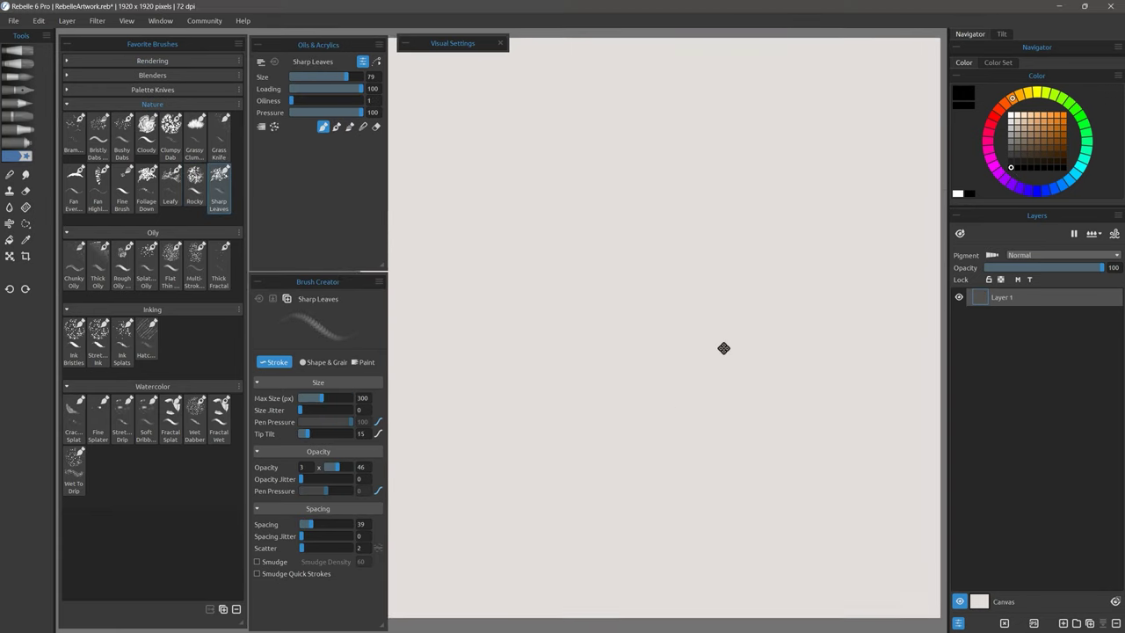
# Paint dark green bushes with the Sharp Leaves brush at size 79, shade them with black, and choose a light yellow-green
pyautogui.moveTo(580, 338)
pyautogui.mouseDown()
pyautogui.moveTo(593, 321)
pyautogui.moveTo(652, 319)
pyautogui.moveTo(620, 261)
pyautogui.moveTo(665, 243)
pyautogui.moveTo(606, 198)
pyautogui.moveTo(630, 164)
pyautogui.moveTo(593, 332)
pyautogui.moveTo(522, 234)
pyautogui.moveTo(533, 197)
pyautogui.moveTo(527, 319)
pyautogui.moveTo(734, 313)
pyautogui.moveTo(748, 261)
pyautogui.moveTo(782, 299)
pyautogui.mouseUp()
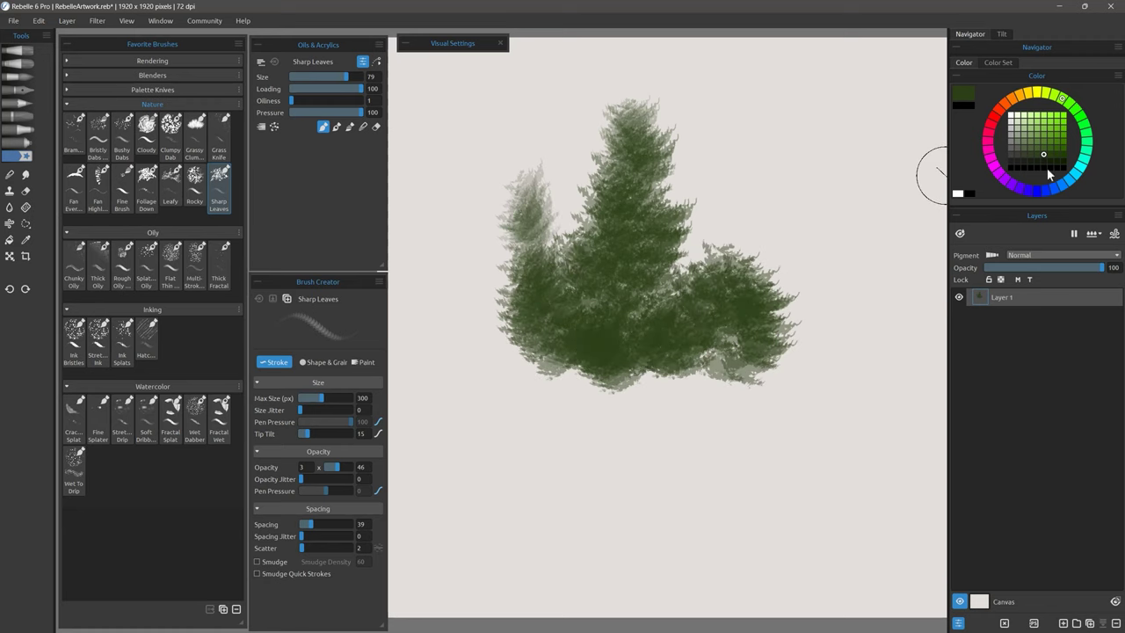
pyautogui.moveTo(650, 127); pyautogui.dragTo(634, 201)
pyautogui.moveTo(673, 202)
pyautogui.mouseDown()
pyautogui.moveTo(733, 272)
pyautogui.moveTo(693, 326)
pyautogui.moveTo(553, 289)
pyautogui.moveTo(561, 248)
pyautogui.mouseUp()
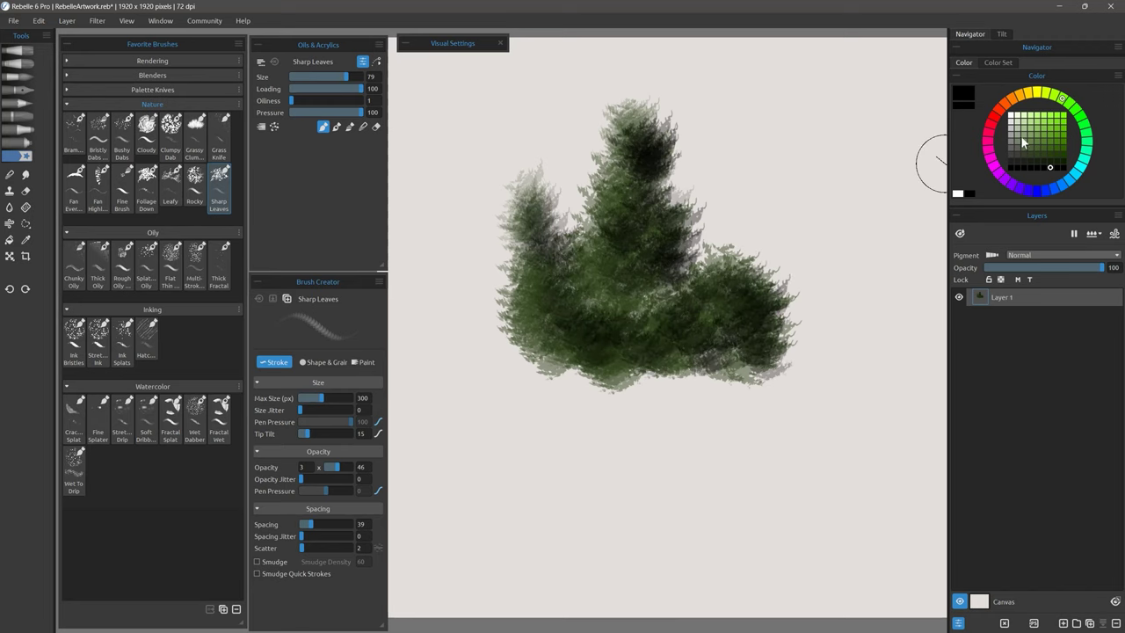
pyautogui.click(1045, 121)
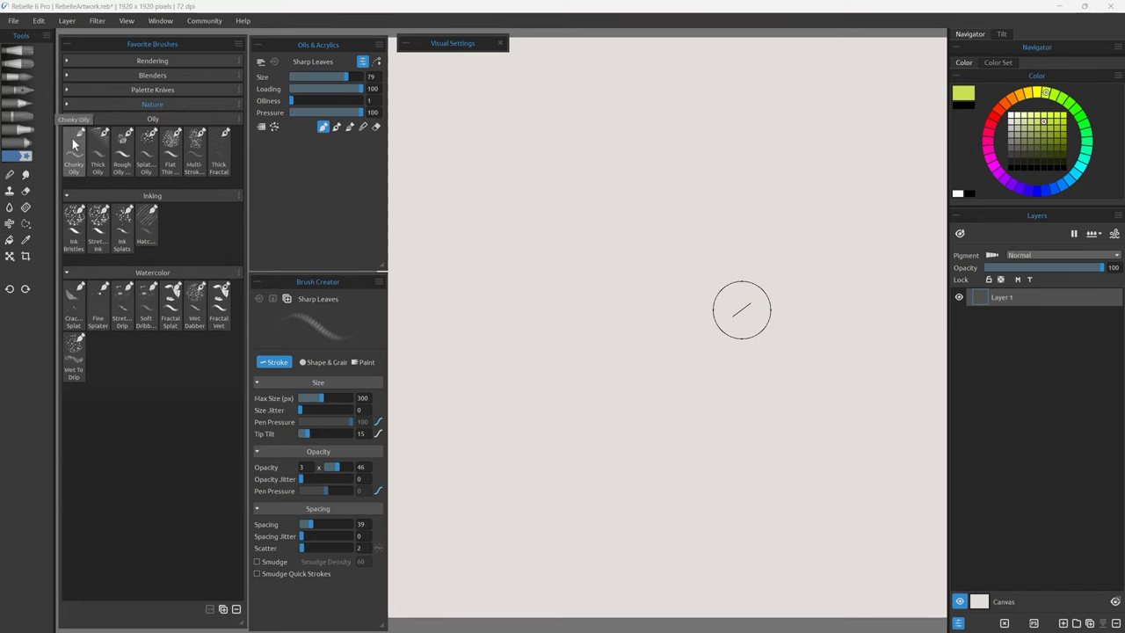
# Paint diagonal green strokes with the Chunky Oily brush at size 30 and blend very dark green into the patch's upper part
pyautogui.click(72, 139)
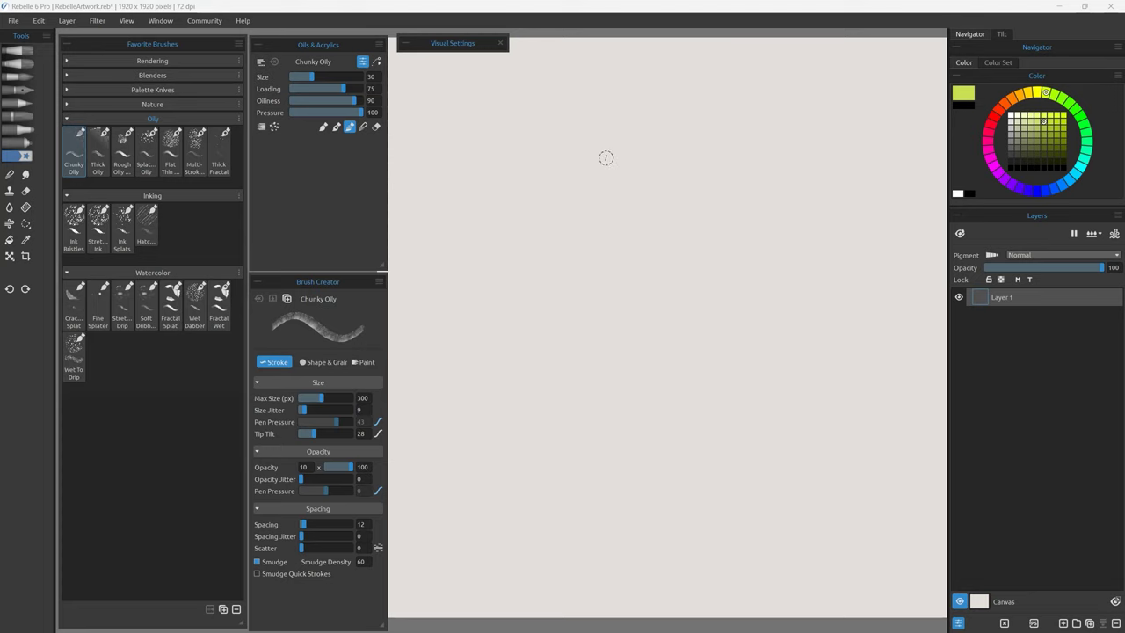
pyautogui.click(1085, 153)
pyautogui.click(1057, 141)
pyautogui.moveTo(600, 139)
pyautogui.mouseDown()
pyautogui.moveTo(452, 276)
pyautogui.moveTo(608, 163)
pyautogui.moveTo(623, 200)
pyautogui.moveTo(527, 323)
pyautogui.moveTo(546, 343)
pyautogui.moveTo(615, 353)
pyautogui.moveTo(595, 359)
pyautogui.moveTo(615, 273)
pyautogui.moveTo(574, 350)
pyautogui.mouseUp()
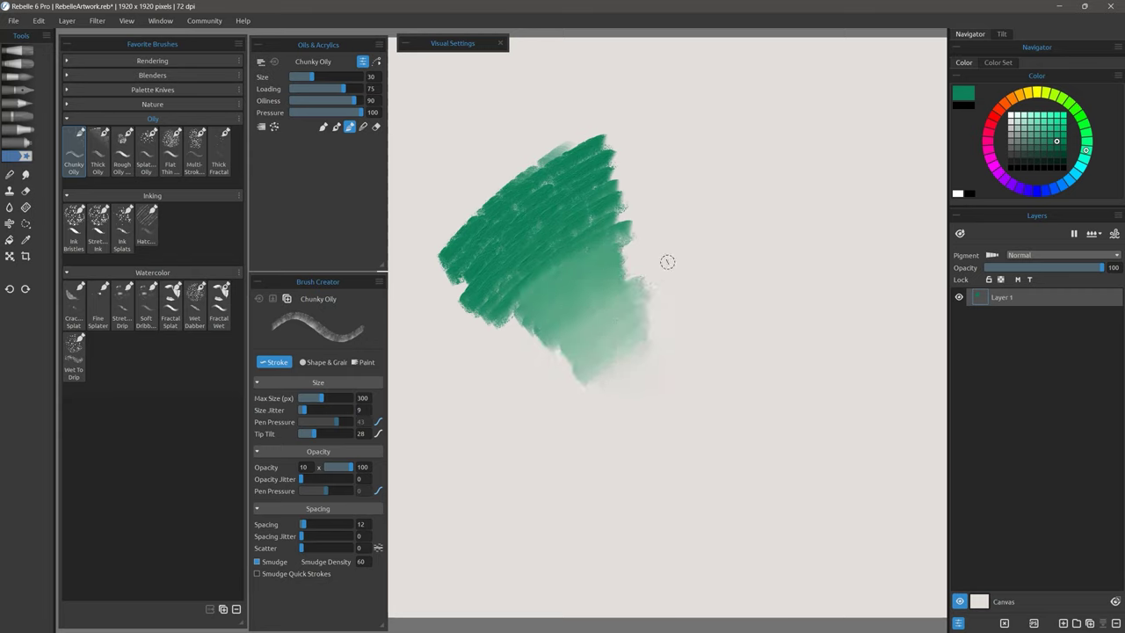
pyautogui.moveTo(601, 139)
pyautogui.mouseDown()
pyautogui.moveTo(466, 239)
pyautogui.moveTo(498, 184)
pyautogui.moveTo(527, 220)
pyautogui.moveTo(508, 268)
pyautogui.moveTo(590, 255)
pyautogui.mouseUp()
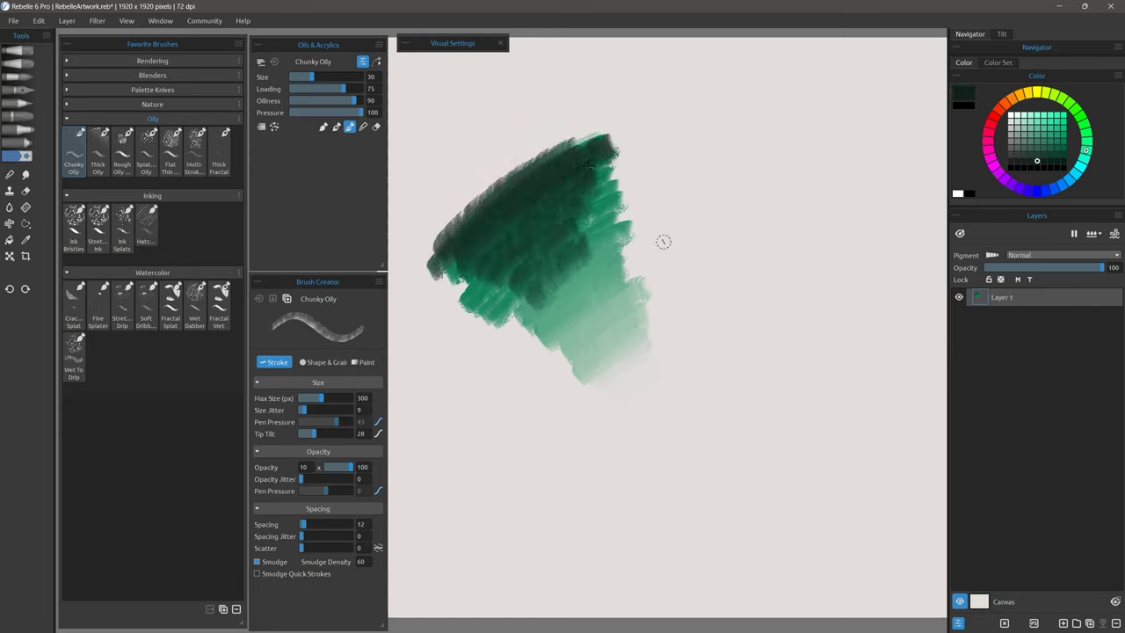
# Clear the canvas and paint a patch of diagonal very dark green strokes with the Thick Oily brush at size 40
pyautogui.press('Delete')
pyautogui.click(99, 150)
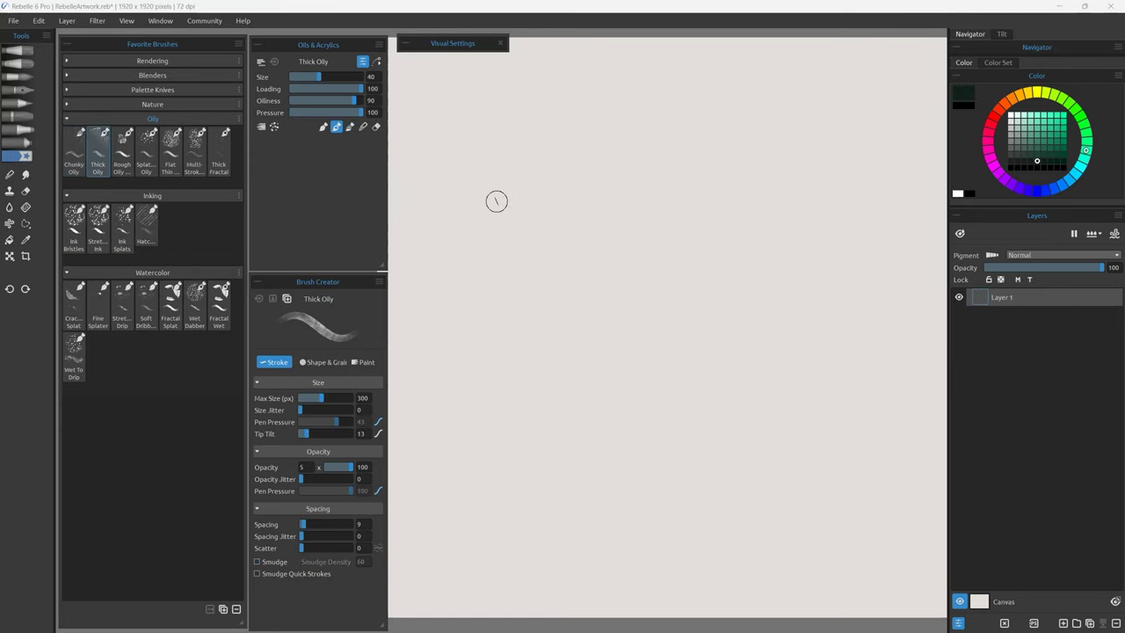
pyautogui.moveTo(453, 233); pyautogui.dragTo(668, 148)
pyautogui.moveTo(453, 255); pyautogui.dragTo(681, 154)
pyautogui.moveTo(469, 276); pyautogui.dragTo(655, 212)
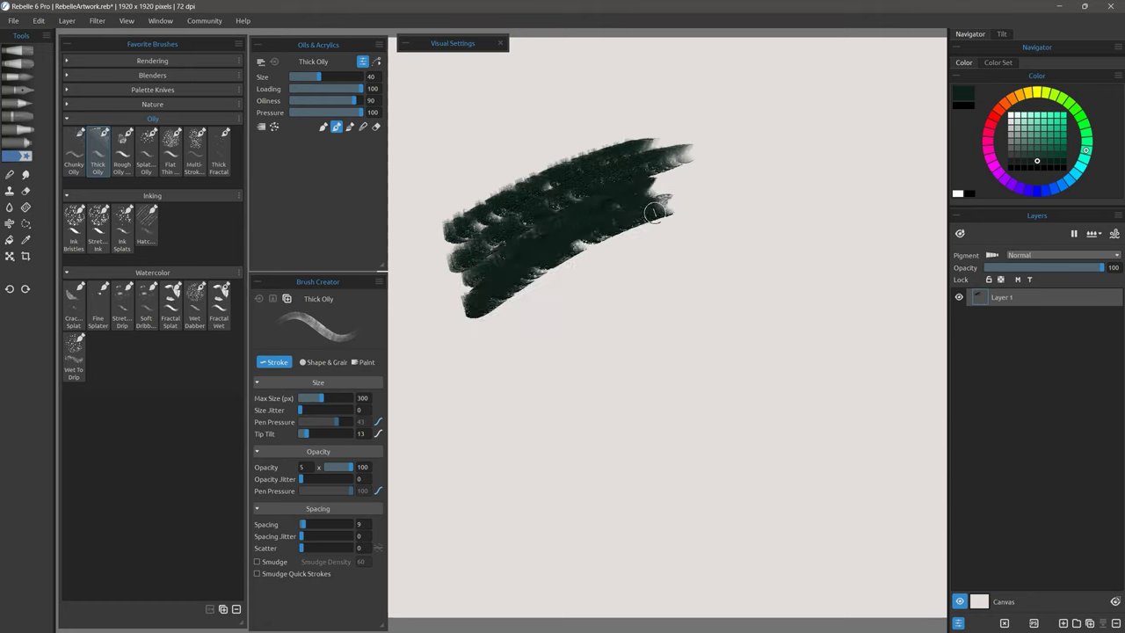
pyautogui.moveTo(505, 303); pyautogui.dragTo(672, 211)
pyautogui.moveTo(550, 339); pyautogui.dragTo(659, 254)
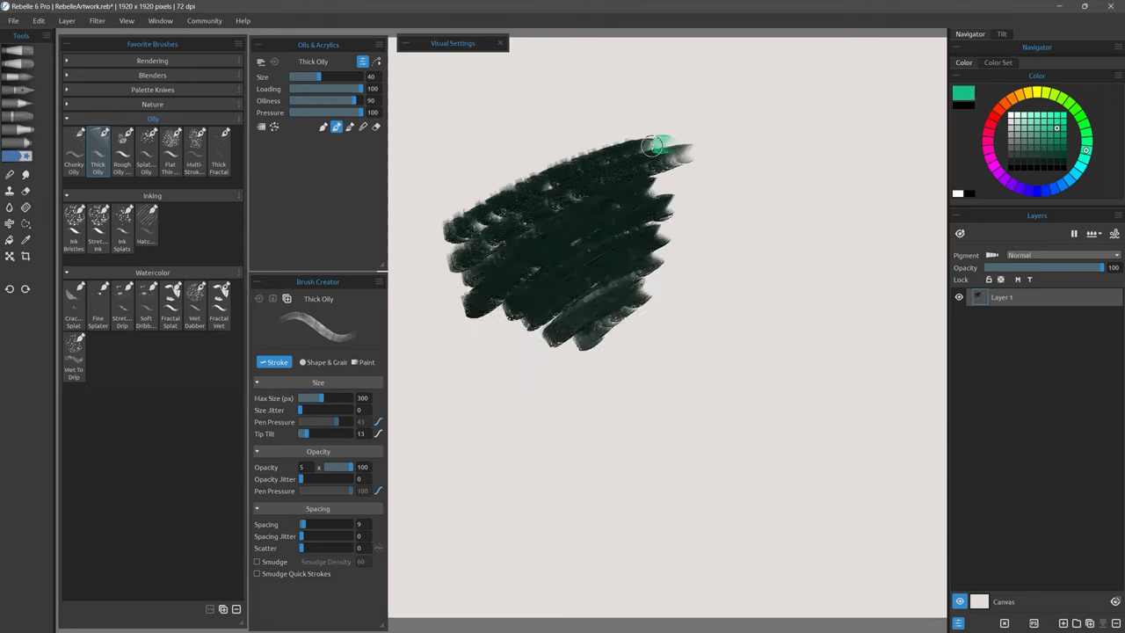
# Stroke bright green over the dark patch with Thick Oily, and paint a fading bright green patch on a cleared canvas
pyautogui.moveTo(652, 145)
pyautogui.mouseDown()
pyautogui.moveTo(645, 308)
pyautogui.moveTo(615, 339)
pyautogui.mouseUp()
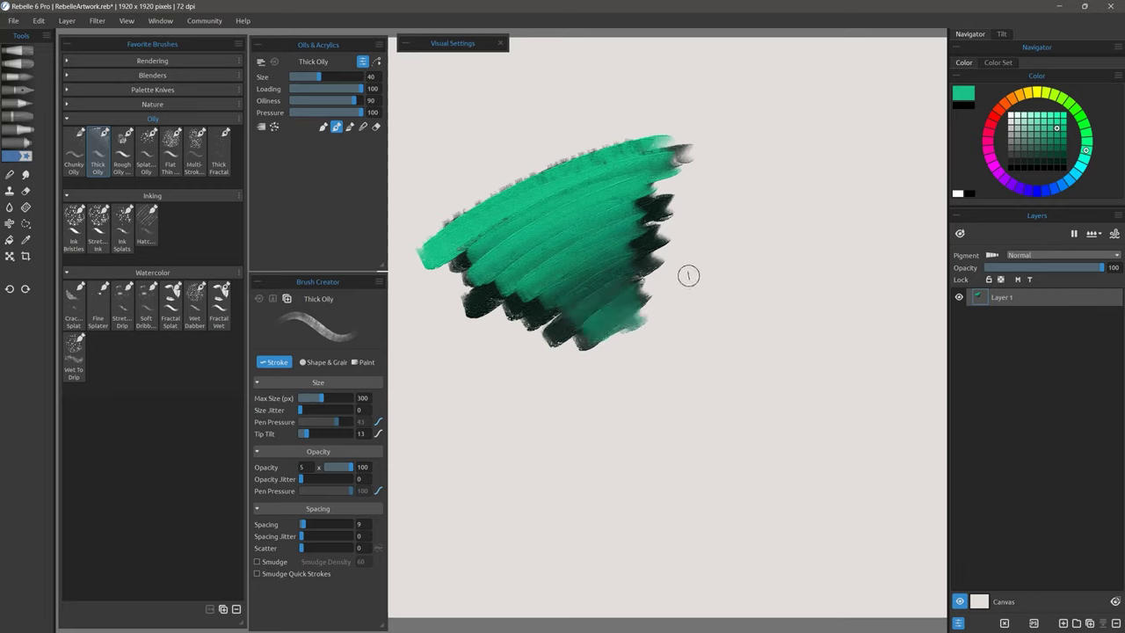
pyautogui.moveTo(536, 202)
pyautogui.mouseDown()
pyautogui.moveTo(479, 290)
pyautogui.moveTo(527, 299)
pyautogui.moveTo(501, 320)
pyautogui.mouseUp()
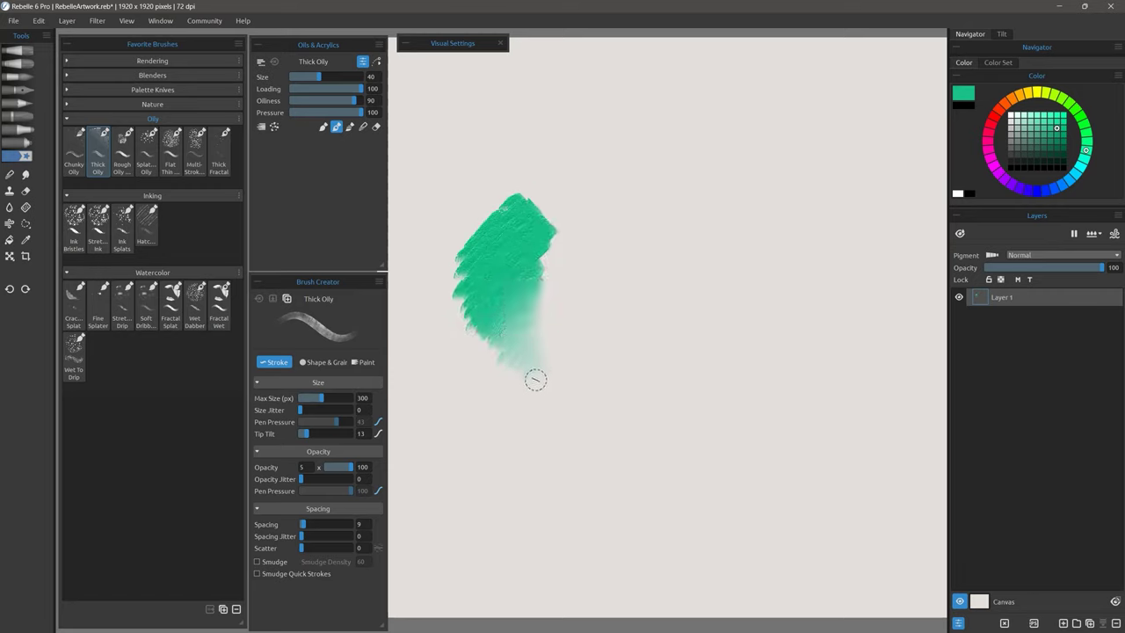
# Paint charcoal strokes with the Rough Oily Pastel AR brush at size 54, and stroke bright yellow-green over them
pyautogui.click(123, 150)
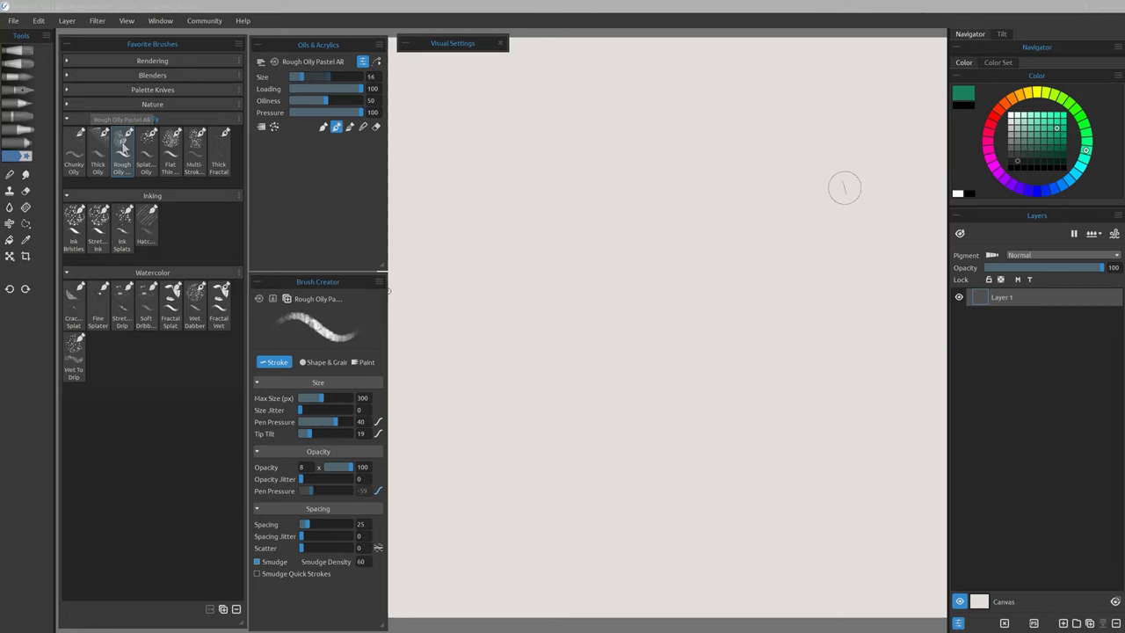
pyautogui.moveTo(454, 332)
pyautogui.mouseDown()
pyautogui.moveTo(464, 358)
pyautogui.moveTo(655, 264)
pyautogui.moveTo(598, 343)
pyautogui.moveTo(646, 378)
pyautogui.mouseUp()
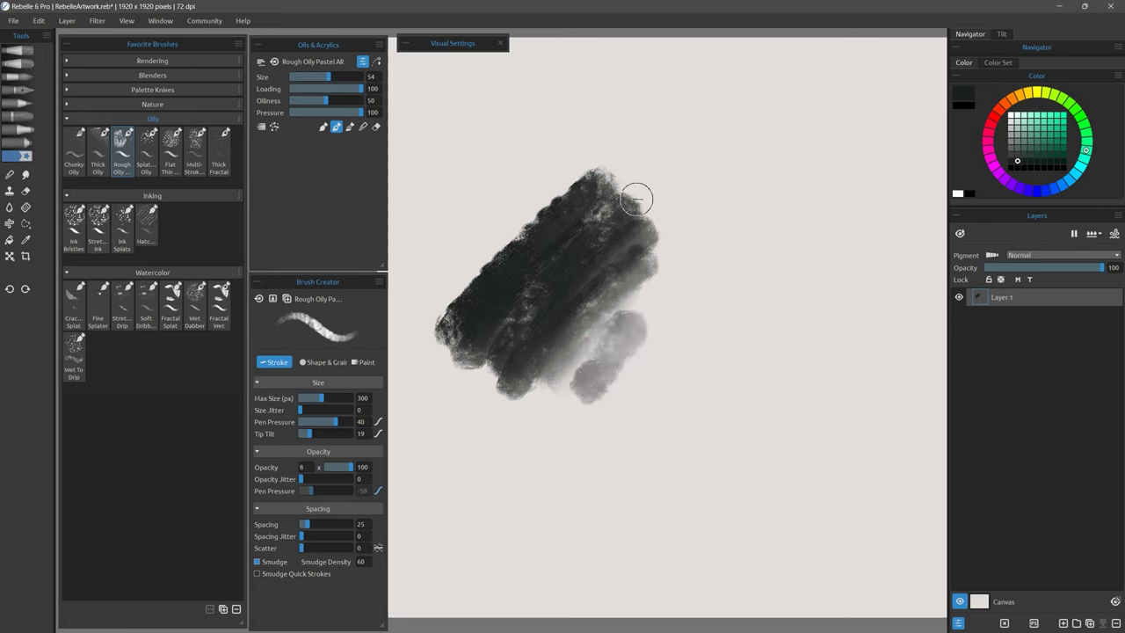
pyautogui.moveTo(635, 194)
pyautogui.mouseDown()
pyautogui.moveTo(644, 143)
pyautogui.moveTo(658, 181)
pyautogui.moveTo(739, 247)
pyautogui.mouseUp()
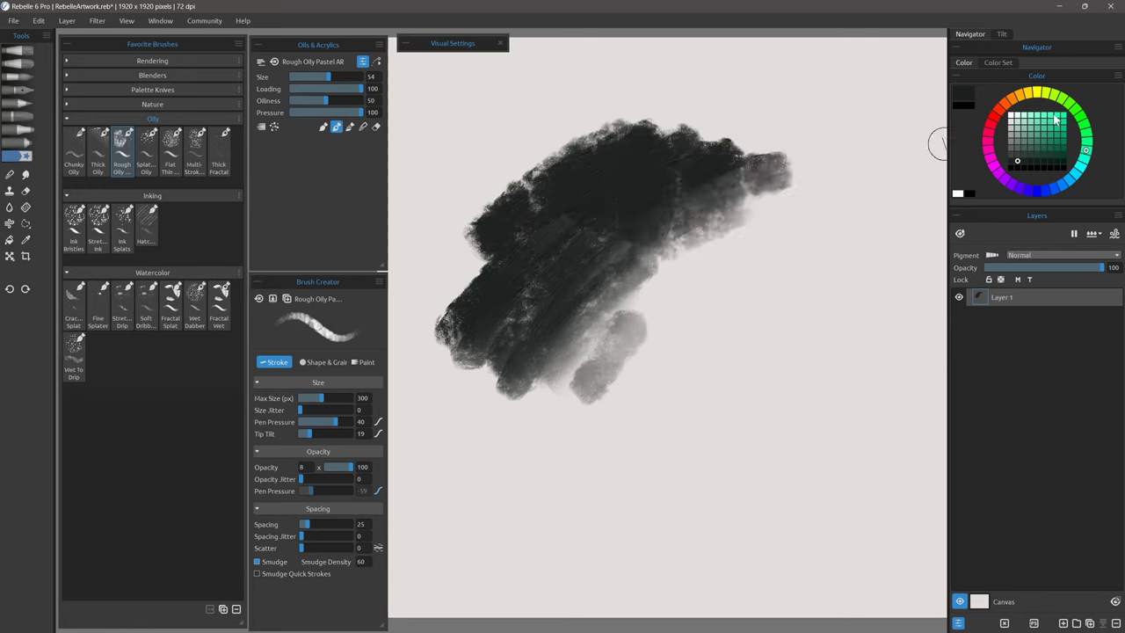
pyautogui.click(1051, 116)
pyautogui.click(1053, 94)
pyautogui.moveTo(650, 139)
pyautogui.mouseDown()
pyautogui.moveTo(579, 162)
pyautogui.moveTo(668, 132)
pyautogui.moveTo(677, 154)
pyautogui.moveTo(475, 325)
pyautogui.moveTo(497, 351)
pyautogui.moveTo(494, 381)
pyautogui.moveTo(571, 346)
pyautogui.moveTo(604, 343)
pyautogui.moveTo(621, 363)
pyautogui.moveTo(670, 369)
pyautogui.mouseUp()
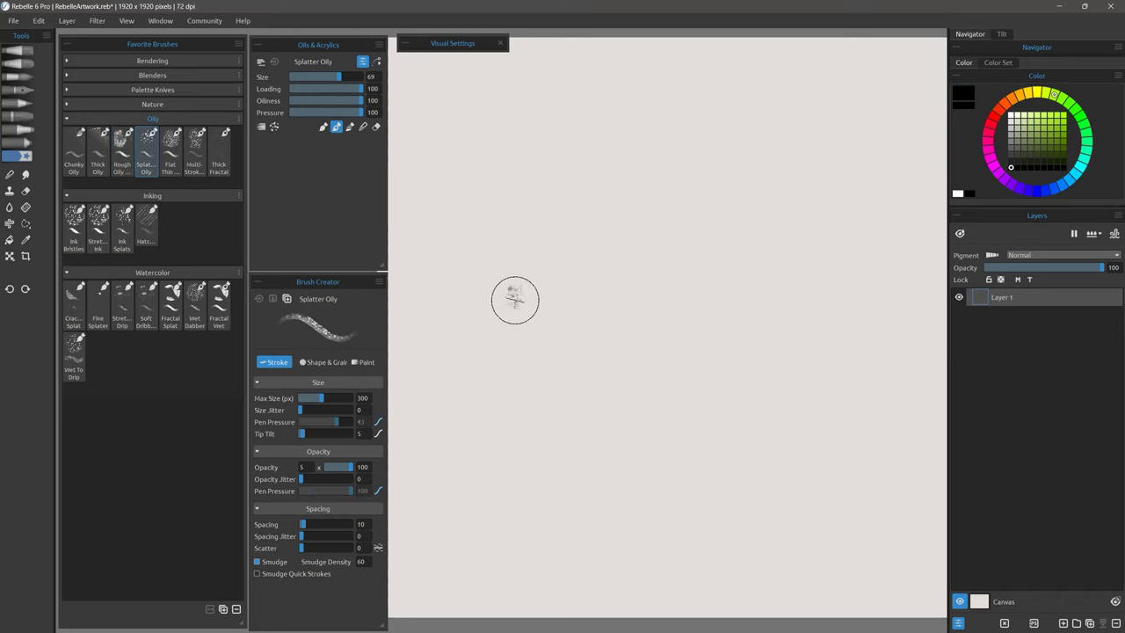
# Paint black splatter texture across the cleared canvas with the Splatter Oily brush at size 69
pyautogui.moveTo(502, 298)
pyautogui.mouseDown()
pyautogui.moveTo(536, 314)
pyautogui.moveTo(691, 243)
pyautogui.moveTo(708, 297)
pyautogui.moveTo(553, 399)
pyautogui.moveTo(649, 350)
pyautogui.moveTo(653, 360)
pyautogui.moveTo(768, 328)
pyautogui.moveTo(795, 285)
pyautogui.mouseUp()
pyautogui.moveTo(831, 188)
pyautogui.mouseDown()
pyautogui.moveTo(797, 227)
pyautogui.moveTo(816, 226)
pyautogui.mouseUp()
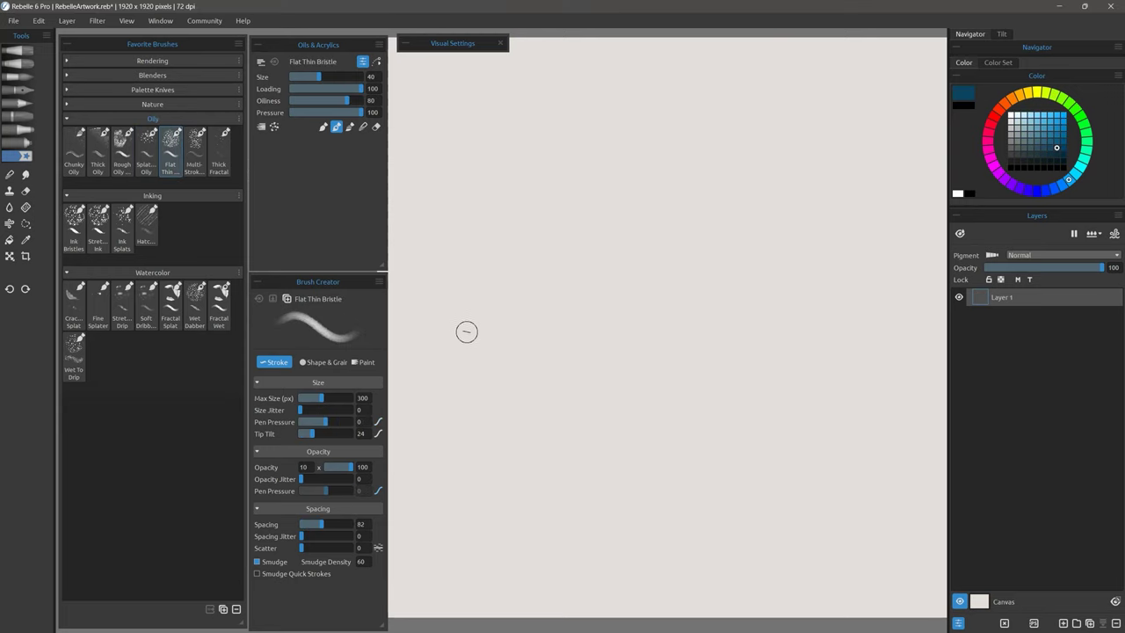
# Paint parallel diagonal dark blue strokes on a cleared canvas with the Flat Thin Bristle brush at size 40
pyautogui.moveTo(465, 329)
pyautogui.mouseDown()
pyautogui.moveTo(701, 164)
pyautogui.moveTo(518, 304)
pyautogui.moveTo(650, 263)
pyautogui.mouseUp()
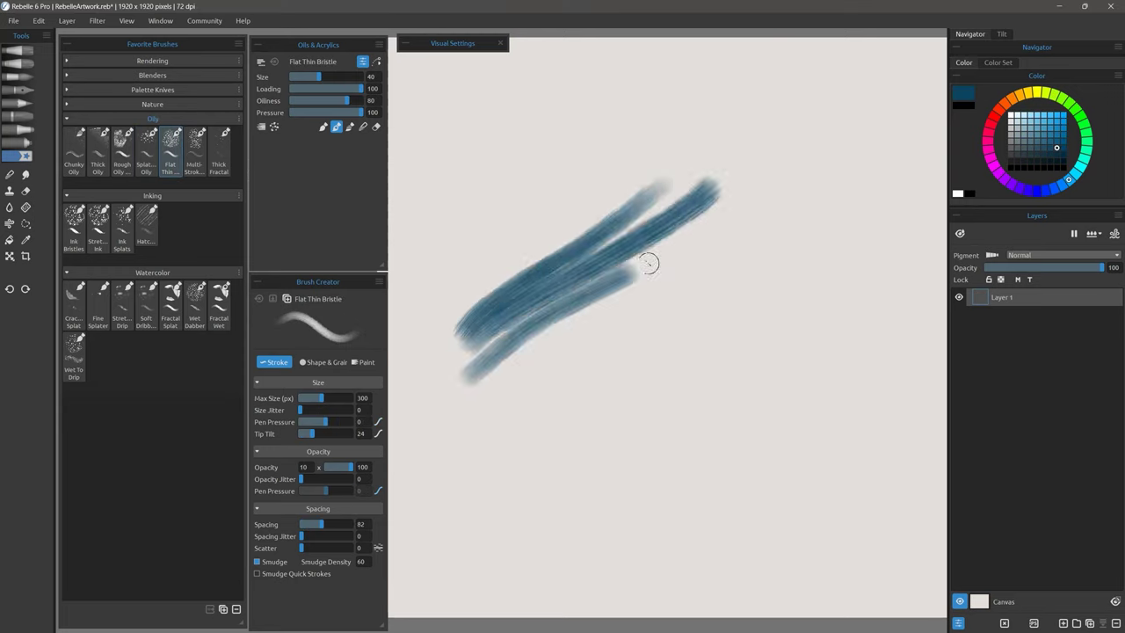
pyautogui.moveTo(755, 216)
pyautogui.mouseDown()
pyautogui.moveTo(551, 336)
pyautogui.moveTo(465, 435)
pyautogui.mouseUp()
pyautogui.moveTo(778, 250)
pyautogui.mouseDown()
pyautogui.moveTo(605, 356)
pyautogui.moveTo(474, 461)
pyautogui.mouseUp()
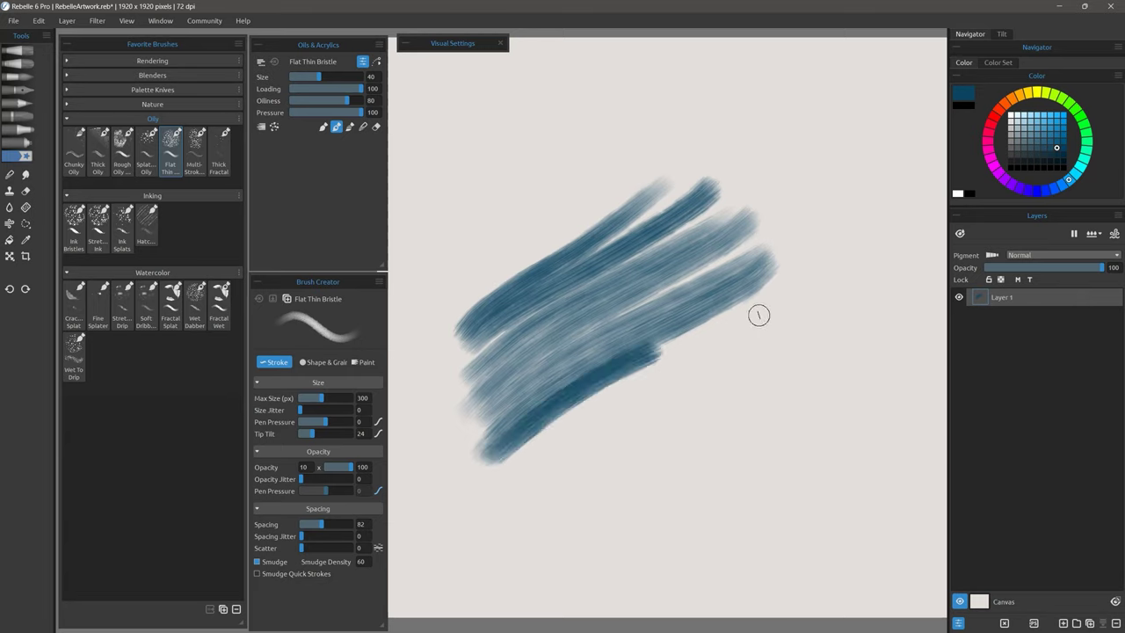
pyautogui.moveTo(758, 314)
pyautogui.mouseDown()
pyautogui.moveTo(595, 435)
pyautogui.moveTo(647, 447)
pyautogui.moveTo(753, 434)
pyautogui.mouseUp()
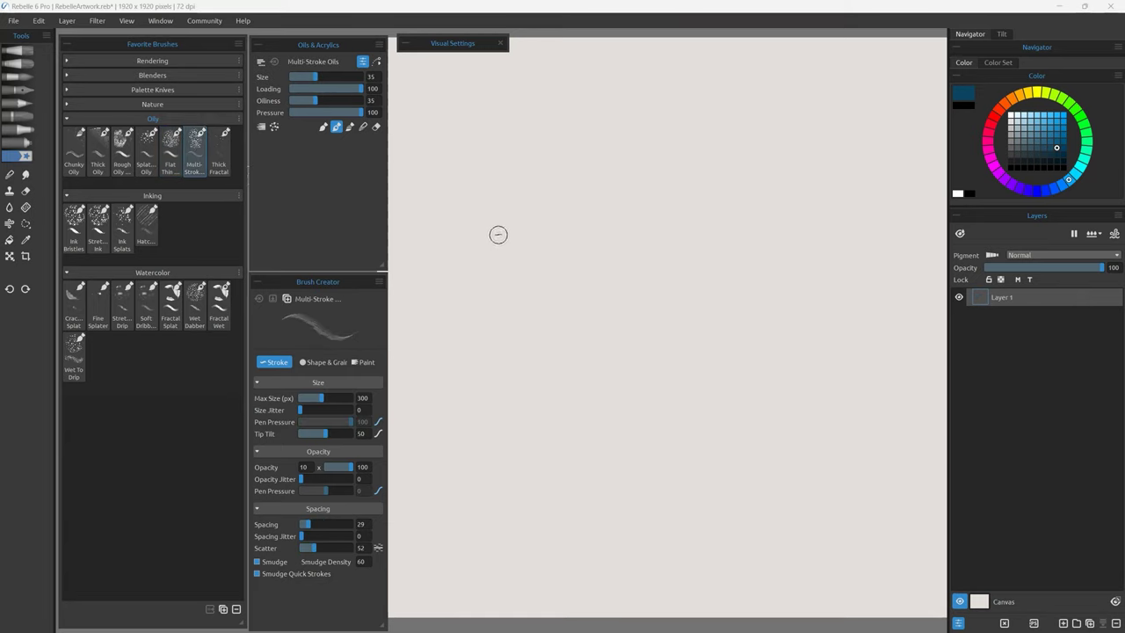
# Paint short vertical, swirling, clustered and arched dark blue strokes with the Multi-Stroke Oils brush at size 35
pyautogui.moveTo(506, 297); pyautogui.dragTo(502, 236)
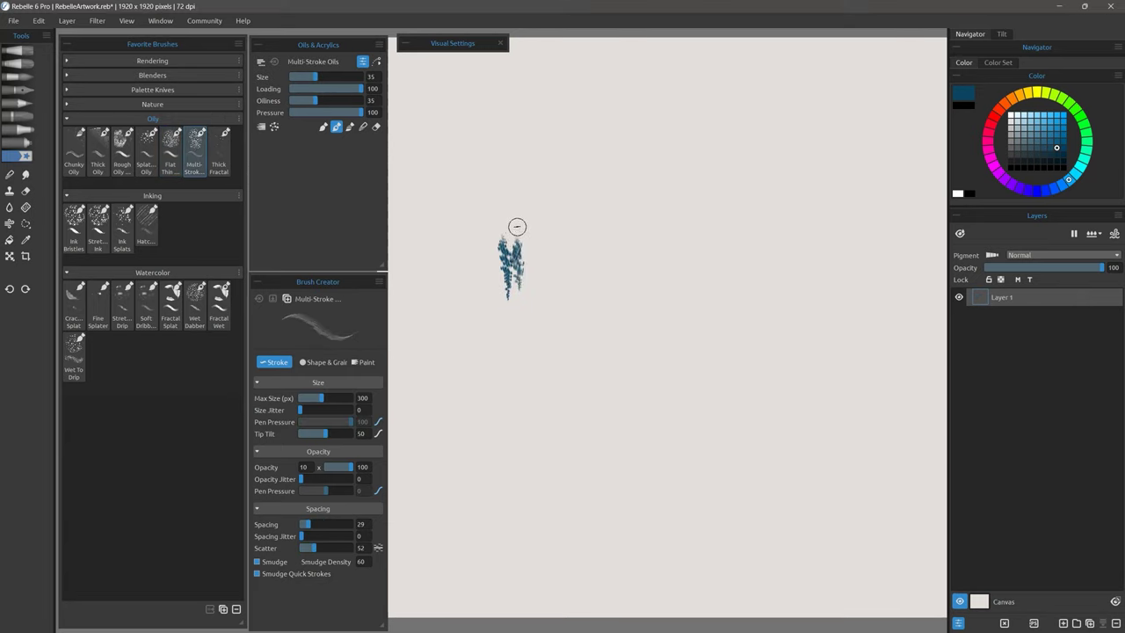
pyautogui.moveTo(548, 294)
pyautogui.mouseDown()
pyautogui.moveTo(554, 305)
pyautogui.moveTo(648, 224)
pyautogui.moveTo(726, 254)
pyautogui.moveTo(678, 372)
pyautogui.moveTo(689, 348)
pyautogui.mouseUp()
pyautogui.moveTo(509, 303)
pyautogui.mouseDown()
pyautogui.moveTo(778, 422)
pyautogui.moveTo(804, 452)
pyautogui.moveTo(827, 390)
pyautogui.mouseUp()
pyautogui.moveTo(831, 296)
pyautogui.mouseDown()
pyautogui.moveTo(857, 369)
pyautogui.moveTo(839, 395)
pyautogui.mouseUp()
pyautogui.moveTo(802, 186)
pyautogui.mouseDown()
pyautogui.moveTo(661, 198)
pyautogui.moveTo(765, 177)
pyautogui.moveTo(528, 157)
pyautogui.moveTo(453, 201)
pyautogui.mouseUp()
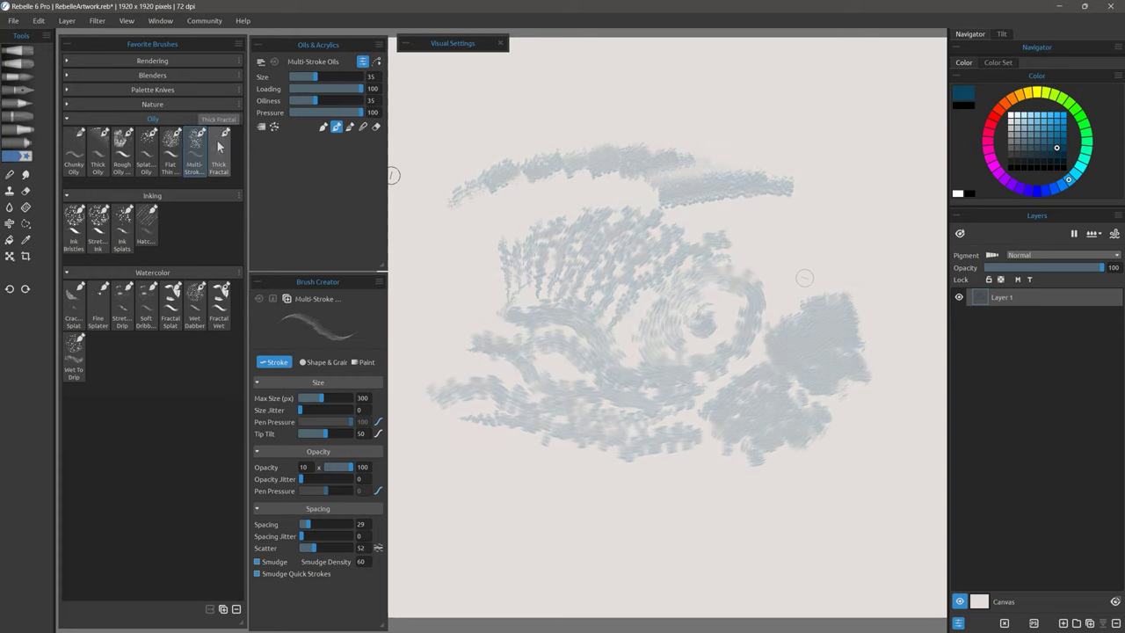
# Paint dark blue cracked texture with the Thick Fractal brush, enlarge it to 76 and 100, add muted violet, and expand Visual Settings
pyautogui.click(222, 153)
pyautogui.moveTo(473, 301); pyautogui.dragTo(641, 184)
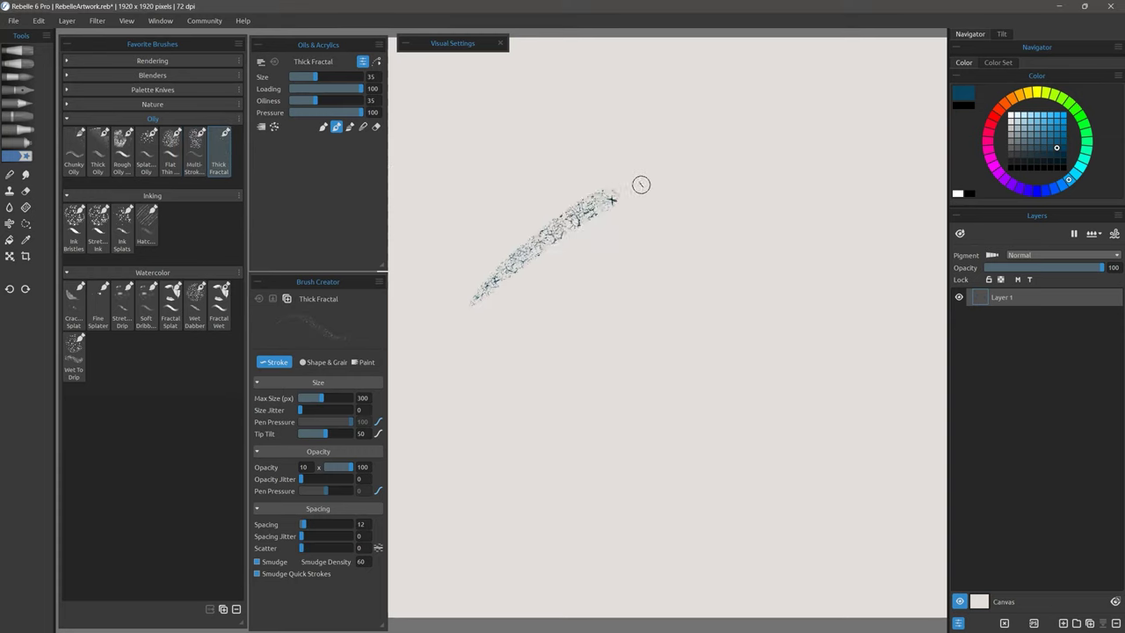
pyautogui.moveTo(477, 321)
pyautogui.mouseDown()
pyautogui.moveTo(640, 201)
pyautogui.moveTo(527, 330)
pyautogui.moveTo(576, 321)
pyautogui.moveTo(527, 334)
pyautogui.moveTo(488, 273)
pyautogui.moveTo(620, 196)
pyautogui.moveTo(571, 348)
pyautogui.moveTo(635, 358)
pyautogui.moveTo(645, 374)
pyautogui.mouseUp()
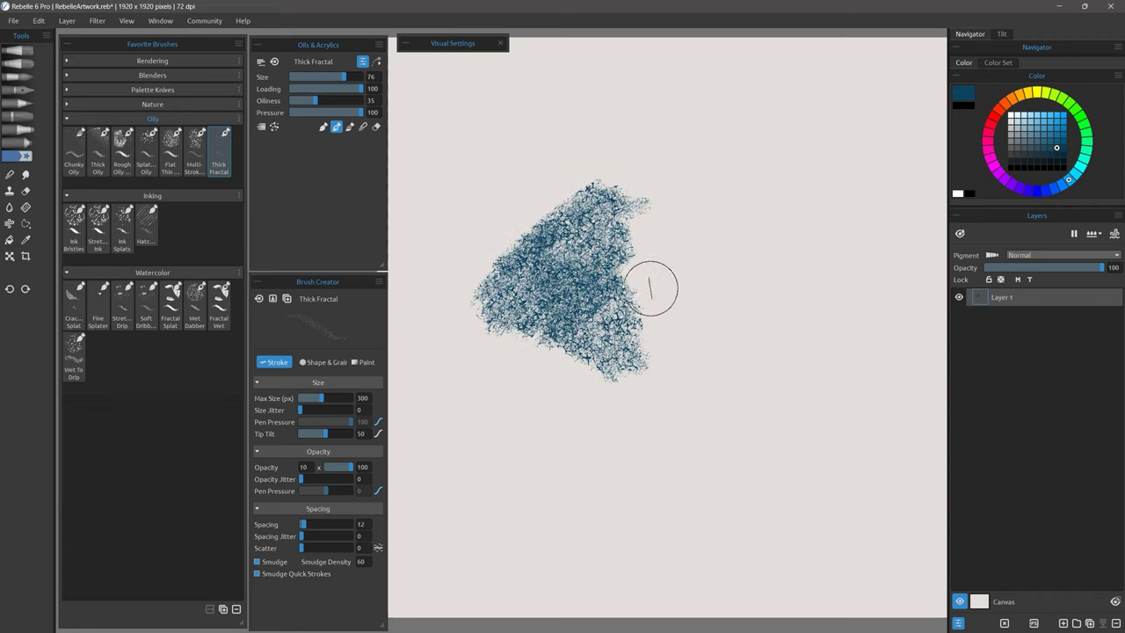
pyautogui.moveTo(651, 289)
pyautogui.mouseDown()
pyautogui.moveTo(694, 290)
pyautogui.moveTo(681, 298)
pyautogui.moveTo(756, 269)
pyautogui.moveTo(672, 295)
pyautogui.moveTo(798, 266)
pyautogui.moveTo(809, 352)
pyautogui.moveTo(502, 356)
pyautogui.moveTo(474, 315)
pyautogui.moveTo(633, 387)
pyautogui.moveTo(703, 189)
pyautogui.moveTo(764, 387)
pyautogui.moveTo(598, 360)
pyautogui.mouseUp()
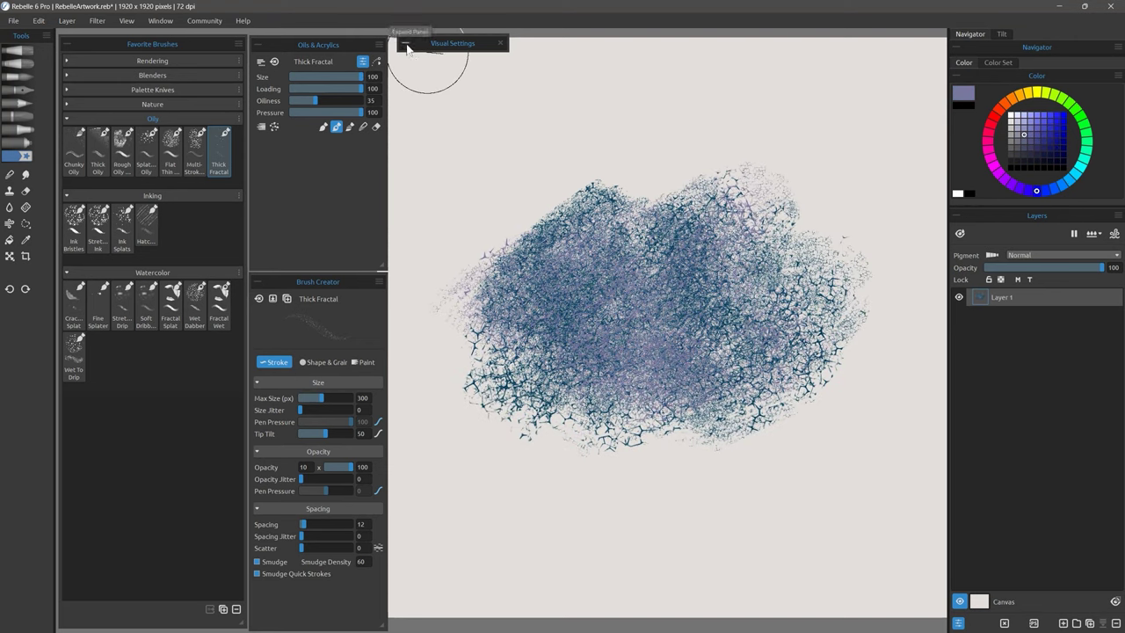
pyautogui.click(406, 44)
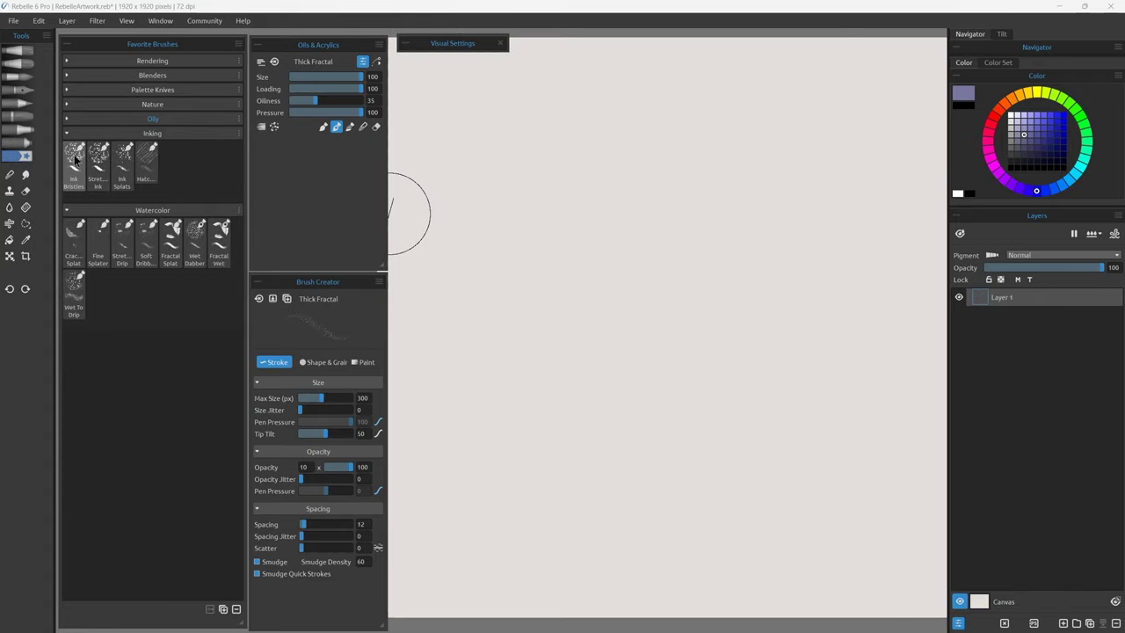
# Paint groups of thick and thin diagonal black strokes and small dabs with the Ink Bristles brush at size 30, and clear the canvas
pyautogui.click(75, 160)
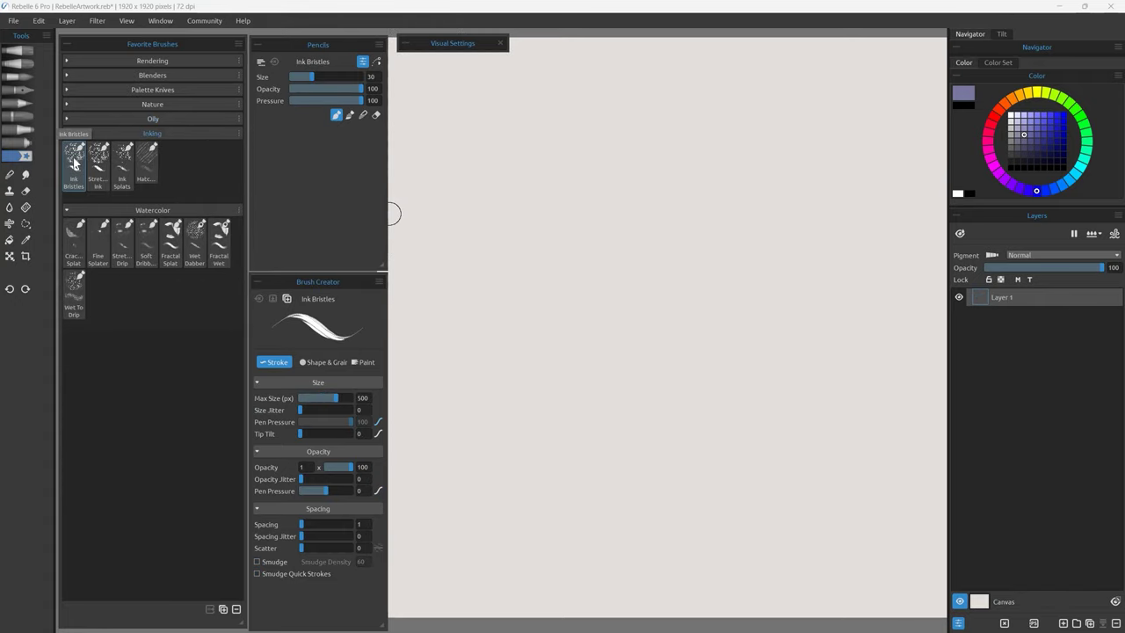
pyautogui.click(1012, 171)
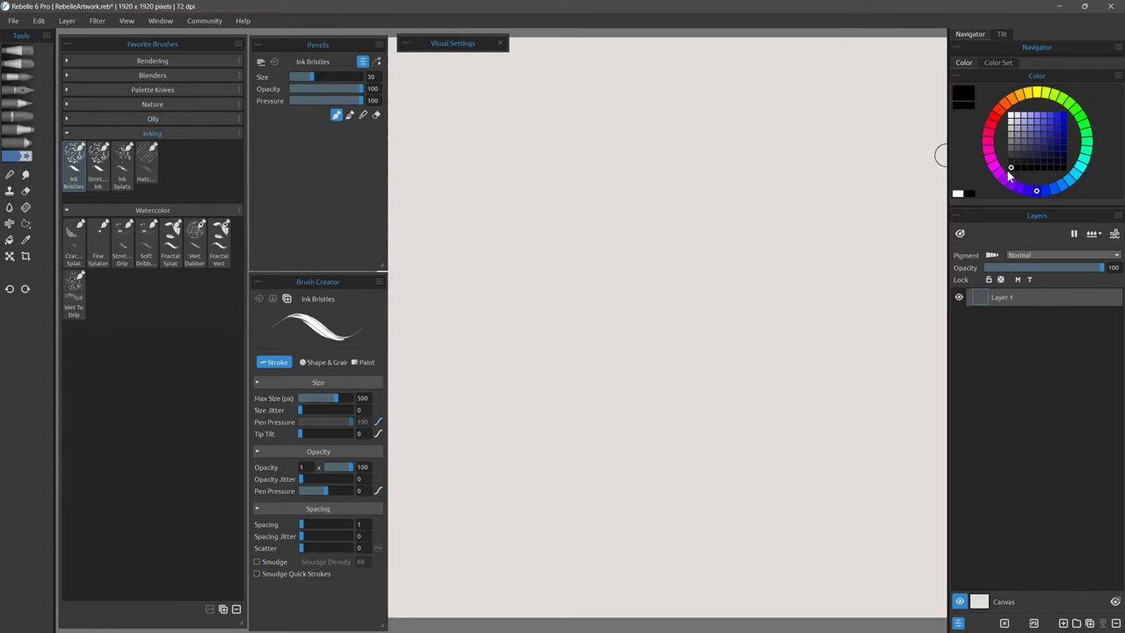
pyautogui.moveTo(783, 130)
pyautogui.mouseDown()
pyautogui.moveTo(567, 231)
pyautogui.moveTo(475, 303)
pyautogui.mouseUp()
pyautogui.moveTo(483, 321); pyautogui.dragTo(778, 186)
pyautogui.moveTo(815, 184); pyautogui.dragTo(461, 412)
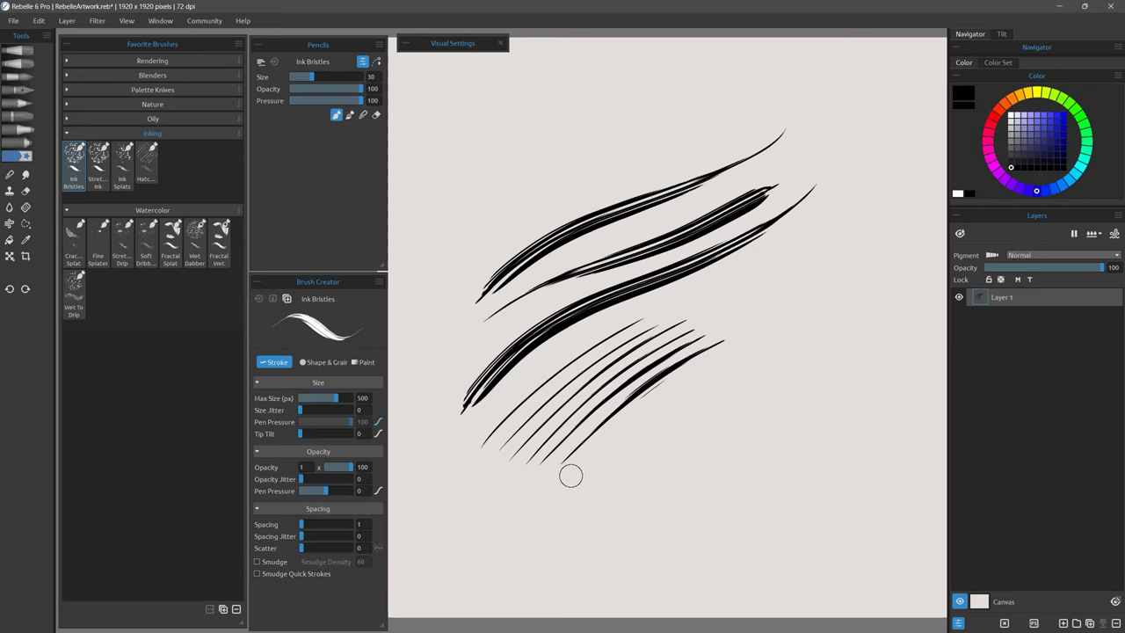
pyautogui.moveTo(623, 450); pyautogui.dragTo(800, 321)
pyautogui.moveTo(597, 492)
pyautogui.mouseDown()
pyautogui.moveTo(816, 354)
pyautogui.moveTo(670, 492)
pyautogui.moveTo(607, 528)
pyautogui.mouseUp()
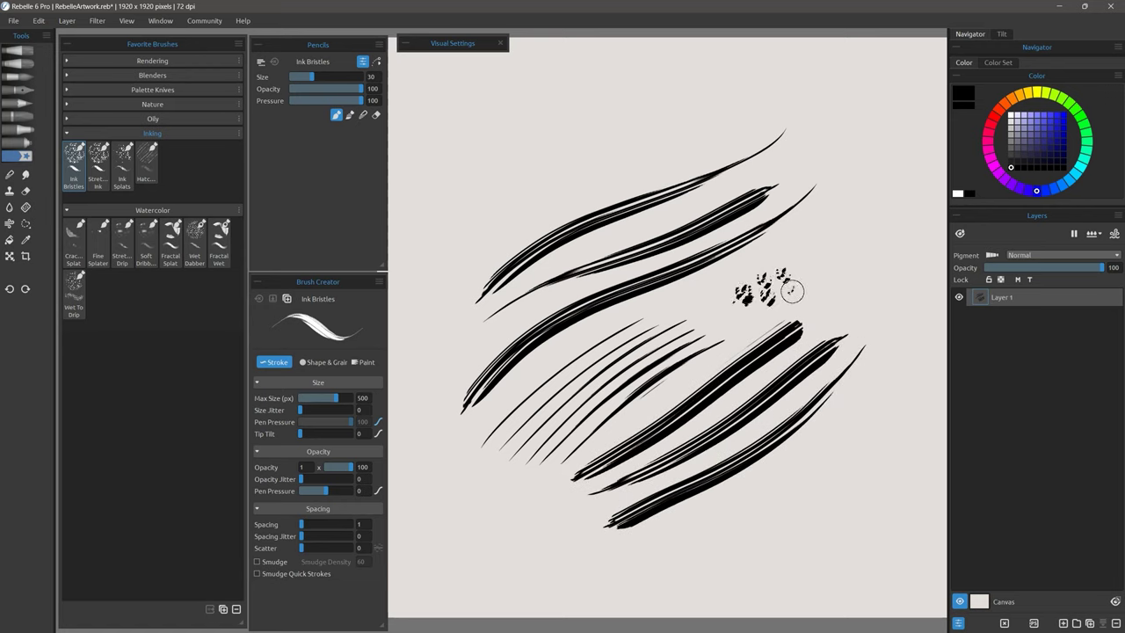
pyautogui.moveTo(763, 125)
pyautogui.mouseDown()
pyautogui.moveTo(479, 276)
pyautogui.moveTo(700, 105)
pyautogui.moveTo(436, 283)
pyautogui.mouseUp()
pyautogui.moveTo(455, 255); pyautogui.dragTo(525, 188)
pyautogui.moveTo(632, 87)
pyautogui.mouseDown()
pyautogui.moveTo(440, 245)
pyautogui.moveTo(642, 88)
pyautogui.mouseUp()
pyautogui.moveTo(640, 90); pyautogui.dragTo(420, 248)
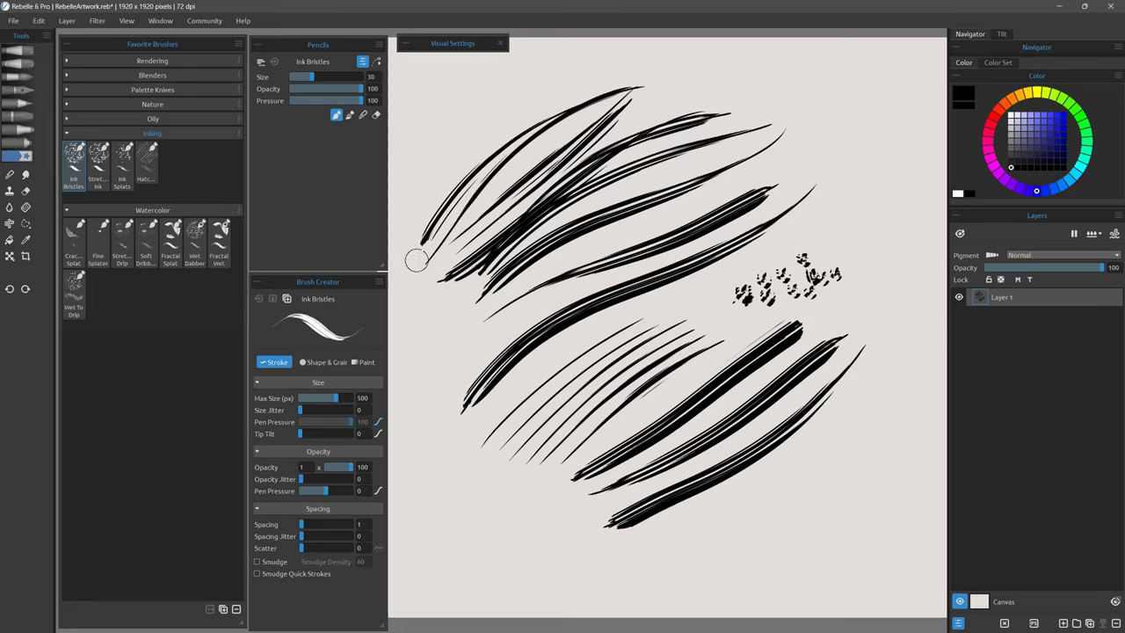
pyautogui.press('Delete')
# Paint diagonal black strokes with the Stretched Ink brush at size 30, switching its grain to Stretched and raising the Stretch amount
pyautogui.click(98, 163)
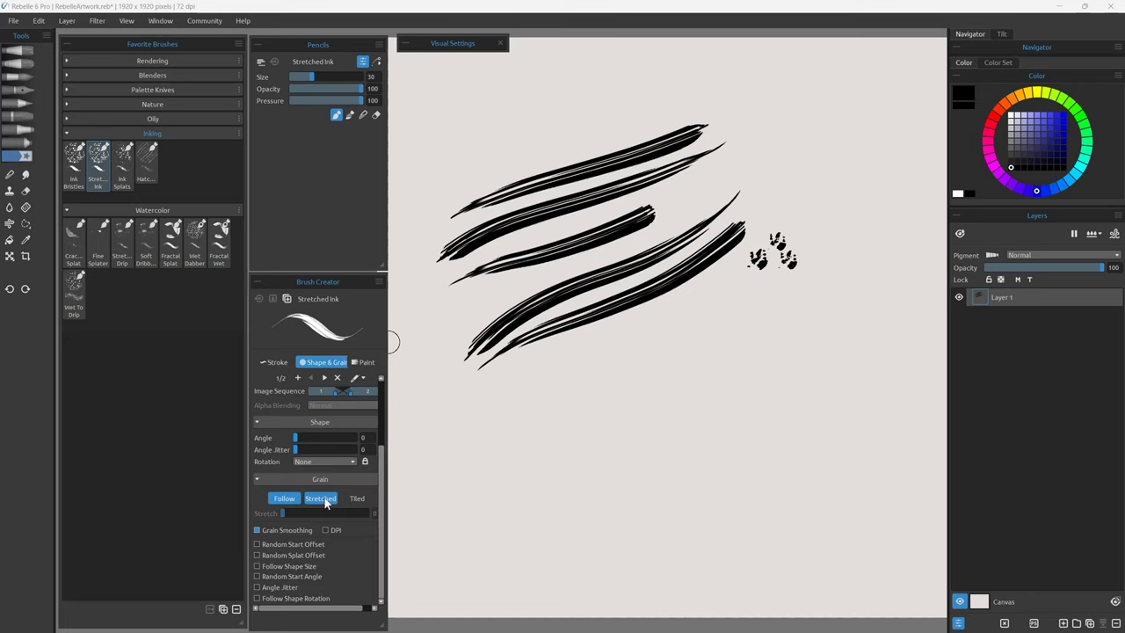
pyautogui.click(321, 499)
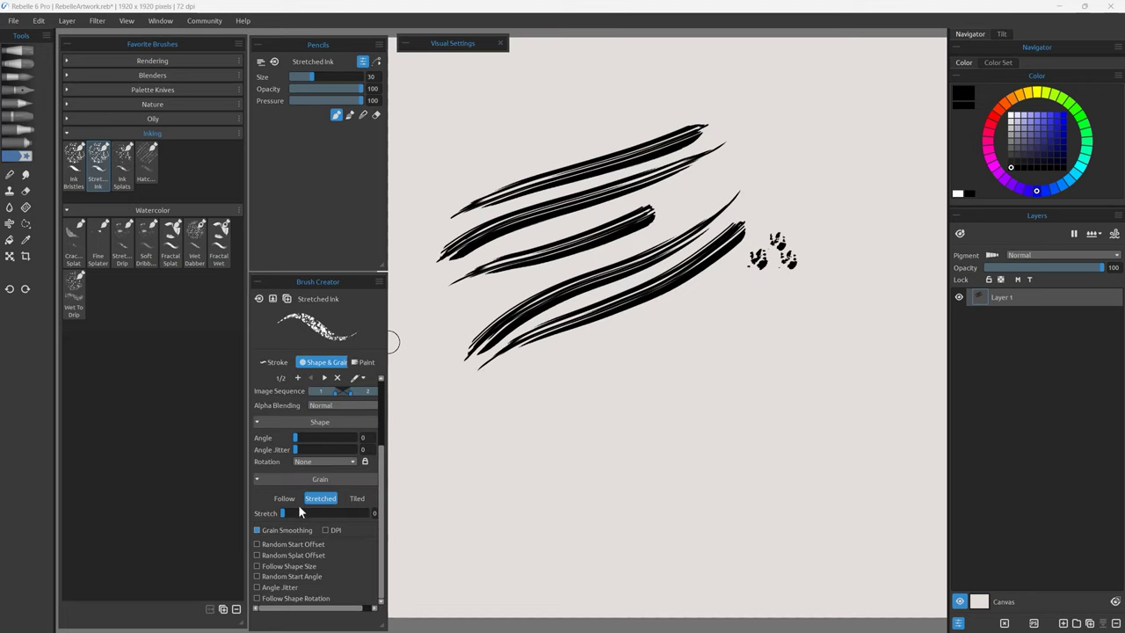
pyautogui.moveTo(285, 512); pyautogui.dragTo(295, 513)
pyautogui.moveTo(481, 430); pyautogui.dragTo(728, 321)
pyautogui.moveTo(295, 512); pyautogui.dragTo(307, 512)
pyautogui.moveTo(747, 356)
pyautogui.mouseDown()
pyautogui.moveTo(461, 474)
pyautogui.moveTo(765, 381)
pyautogui.moveTo(571, 513)
pyautogui.moveTo(529, 526)
pyautogui.mouseUp()
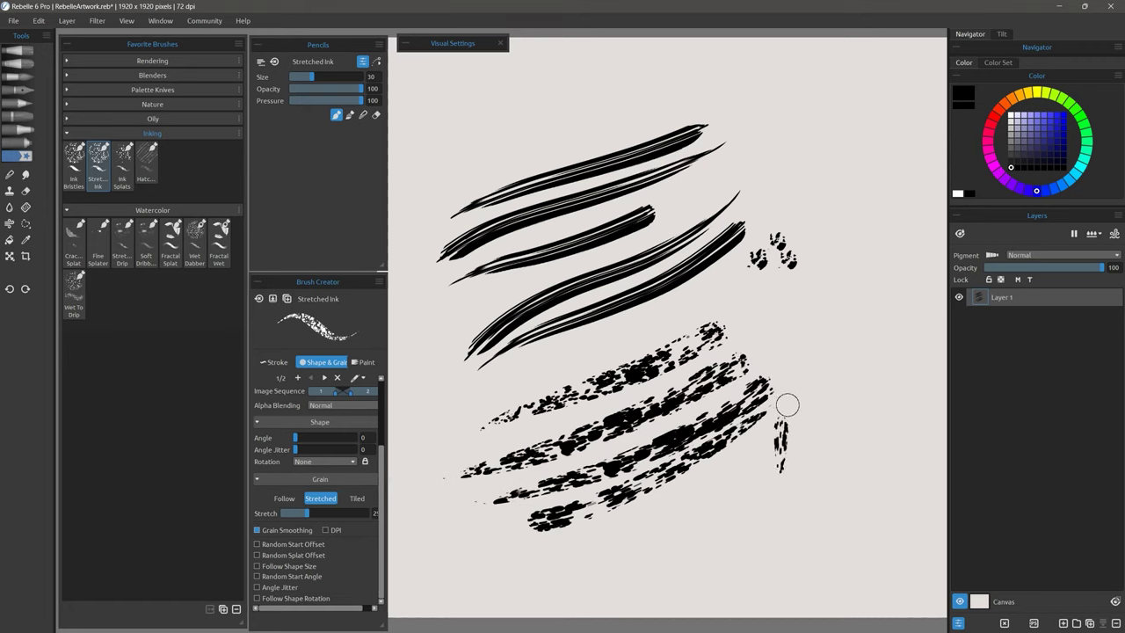
# Paint vertical, fanned and curved black strokes with the Stretched Ink brush at progressively higher Stretch amounts
pyautogui.moveTo(827, 428); pyautogui.dragTo(827, 354)
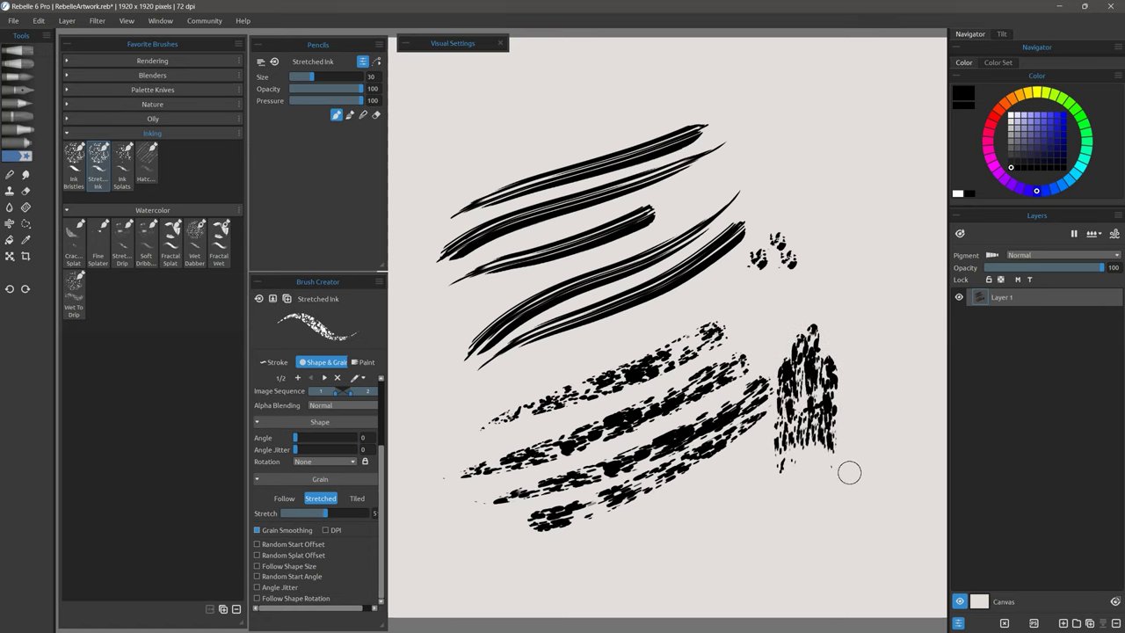
pyautogui.moveTo(876, 361); pyautogui.dragTo(879, 344)
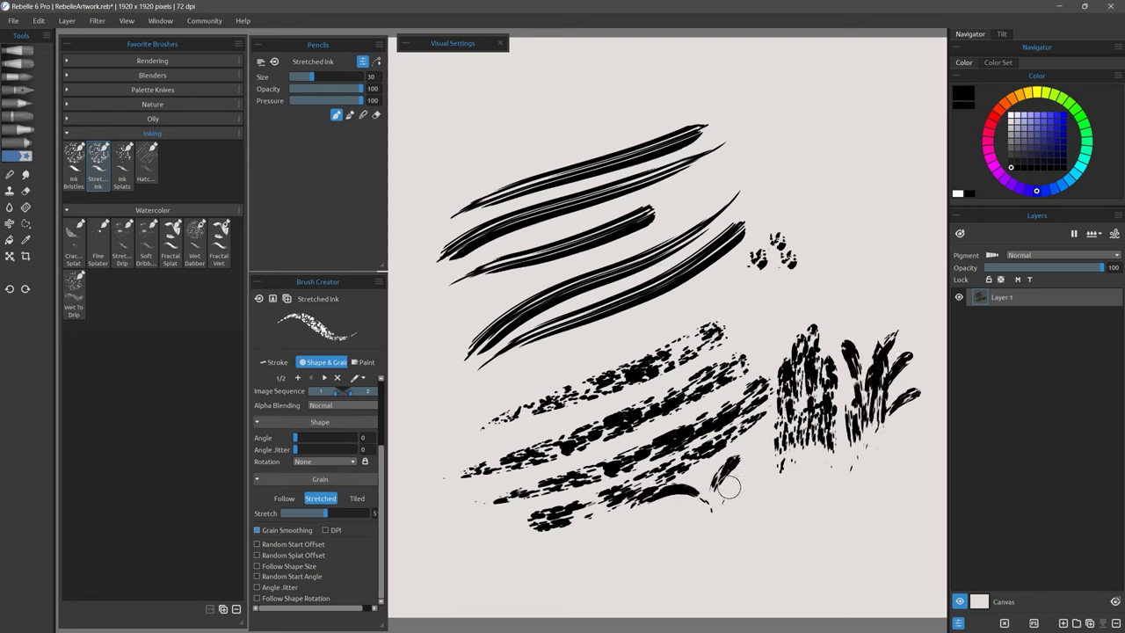
pyautogui.moveTo(729, 489); pyautogui.dragTo(793, 455)
pyautogui.moveTo(714, 508); pyautogui.dragTo(631, 542)
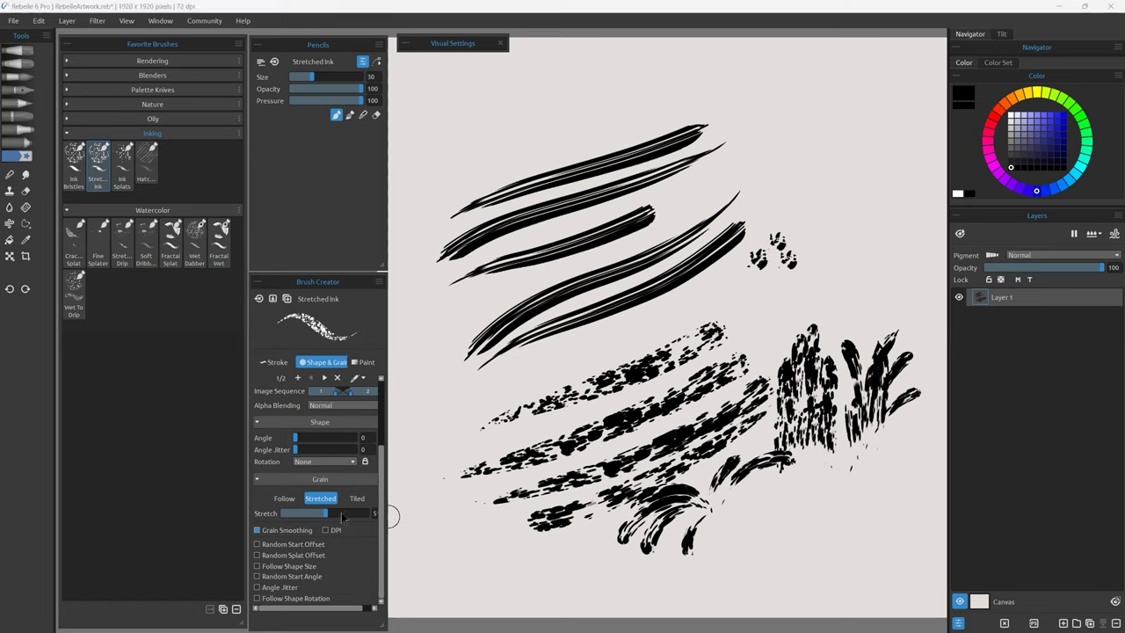
pyautogui.moveTo(805, 303); pyautogui.dragTo(809, 248)
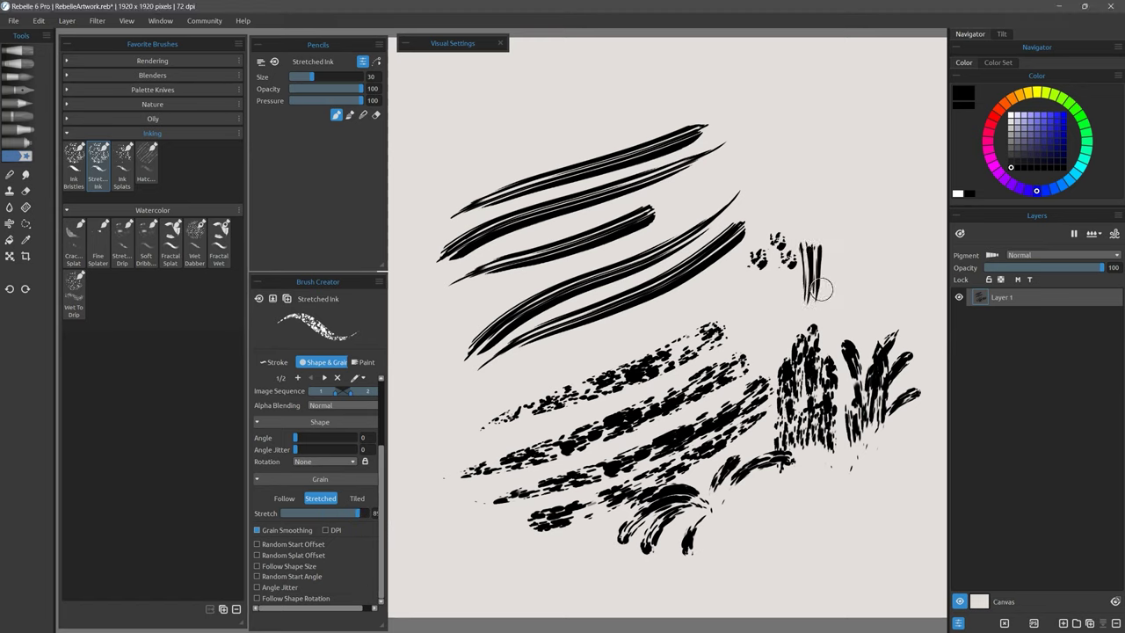
pyautogui.moveTo(820, 295); pyautogui.dragTo(825, 215)
pyautogui.moveTo(831, 297); pyautogui.dragTo(837, 213)
pyautogui.moveTo(798, 292); pyautogui.dragTo(815, 216)
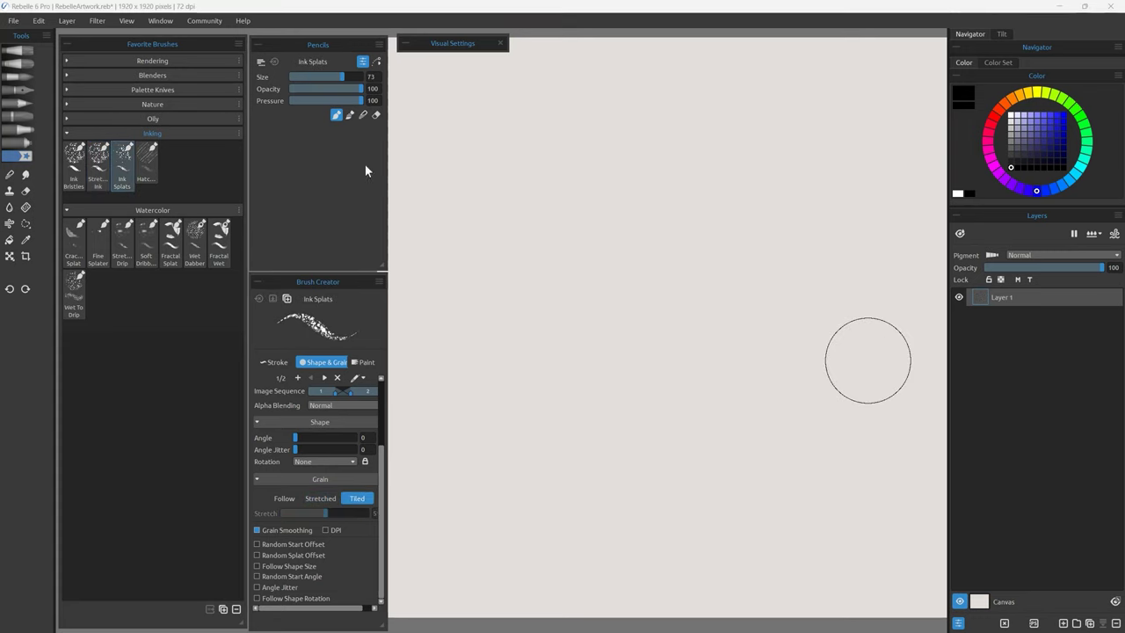
# Paint black splatter with the Ink Splats brush at size 73, then Hatching brush strokes at size 30 on a cleared canvas
pyautogui.moveTo(601, 223)
pyautogui.mouseDown()
pyautogui.moveTo(590, 251)
pyautogui.moveTo(646, 235)
pyautogui.moveTo(723, 168)
pyautogui.moveTo(750, 268)
pyautogui.moveTo(543, 319)
pyautogui.moveTo(522, 258)
pyautogui.moveTo(495, 241)
pyautogui.moveTo(481, 176)
pyautogui.moveTo(570, 131)
pyautogui.moveTo(601, 334)
pyautogui.moveTo(644, 360)
pyautogui.moveTo(698, 352)
pyautogui.mouseUp()
pyautogui.press('Delete')
pyautogui.click(147, 163)
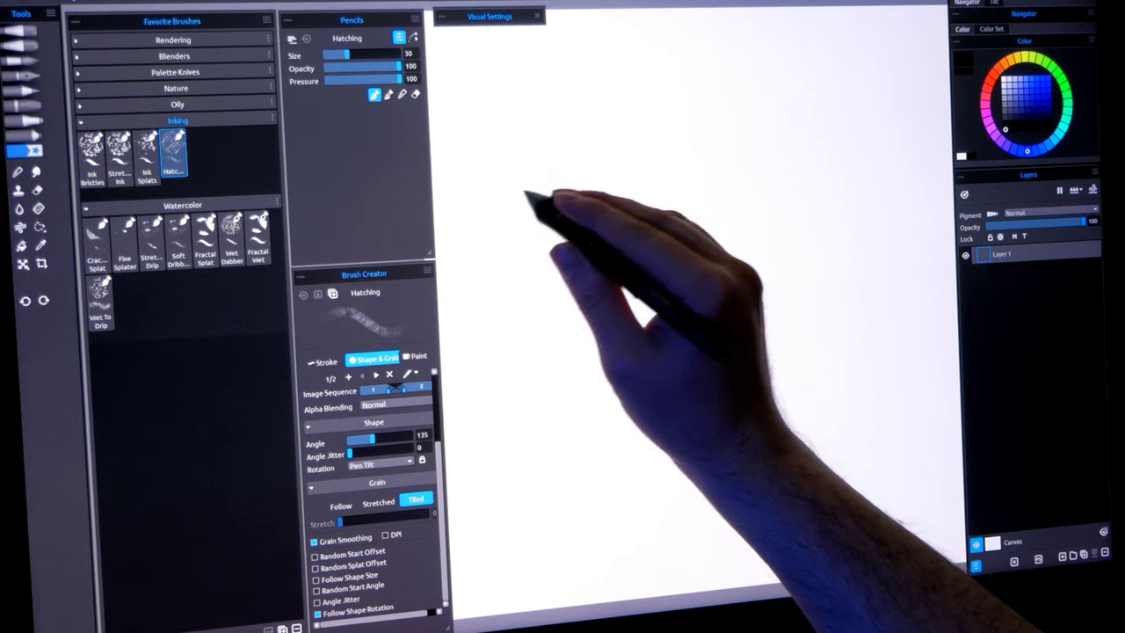
pyautogui.moveTo(488, 241)
pyautogui.mouseDown()
pyautogui.moveTo(494, 268)
pyautogui.moveTo(647, 225)
pyautogui.mouseUp()
pyautogui.moveTo(675, 180)
pyautogui.mouseDown()
pyautogui.moveTo(572, 259)
pyautogui.moveTo(659, 322)
pyautogui.moveTo(532, 235)
pyautogui.moveTo(540, 359)
pyautogui.moveTo(607, 363)
pyautogui.moveTo(534, 352)
pyautogui.moveTo(533, 431)
pyautogui.moveTo(627, 372)
pyautogui.moveTo(677, 360)
pyautogui.moveTo(648, 221)
pyautogui.moveTo(557, 196)
pyautogui.moveTo(583, 166)
pyautogui.moveTo(668, 189)
pyautogui.moveTo(615, 251)
pyautogui.moveTo(691, 196)
pyautogui.moveTo(641, 276)
pyautogui.moveTo(607, 290)
pyautogui.moveTo(540, 251)
pyautogui.moveTo(572, 220)
pyautogui.mouseUp()
pyautogui.moveTo(725, 244)
pyautogui.mouseDown()
pyautogui.moveTo(791, 238)
pyautogui.moveTo(741, 301)
pyautogui.moveTo(801, 286)
pyautogui.moveTo(798, 313)
pyautogui.moveTo(809, 238)
pyautogui.moveTo(795, 211)
pyautogui.moveTo(829, 314)
pyautogui.mouseUp()
pyautogui.moveTo(720, 63)
pyautogui.mouseDown()
pyautogui.moveTo(765, 154)
pyautogui.moveTo(766, 107)
pyautogui.moveTo(786, 205)
pyautogui.moveTo(783, 181)
pyautogui.mouseUp()
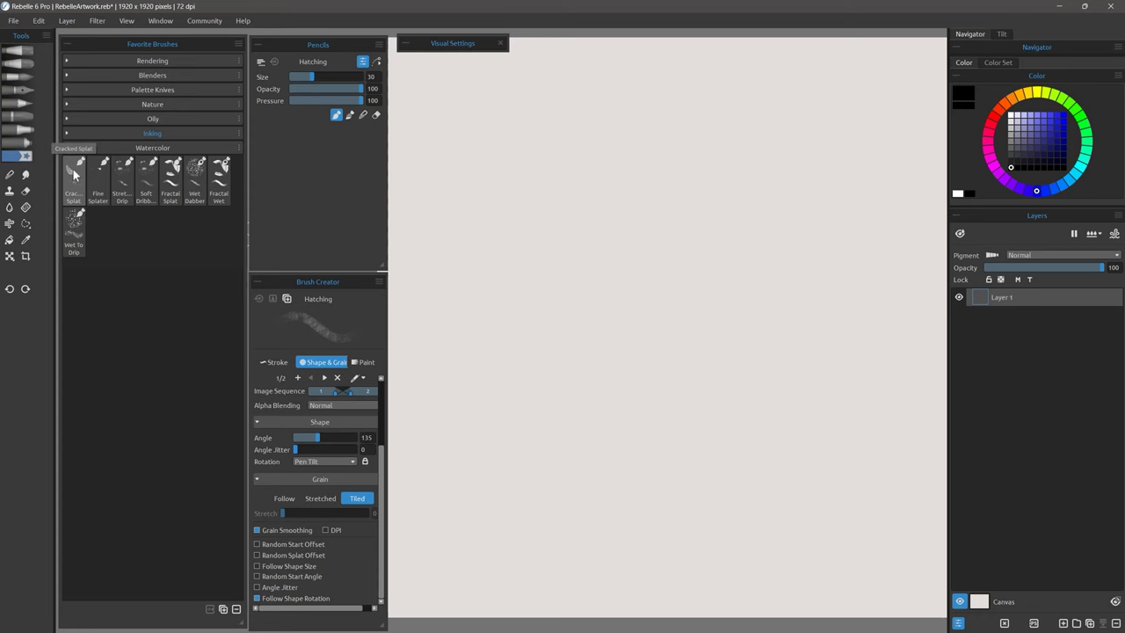
# Paint muted blue cracked texture with the Cracked Splat watercolor brush at size 62, show the Tilt controls and raise Water to 47
pyautogui.click(73, 170)
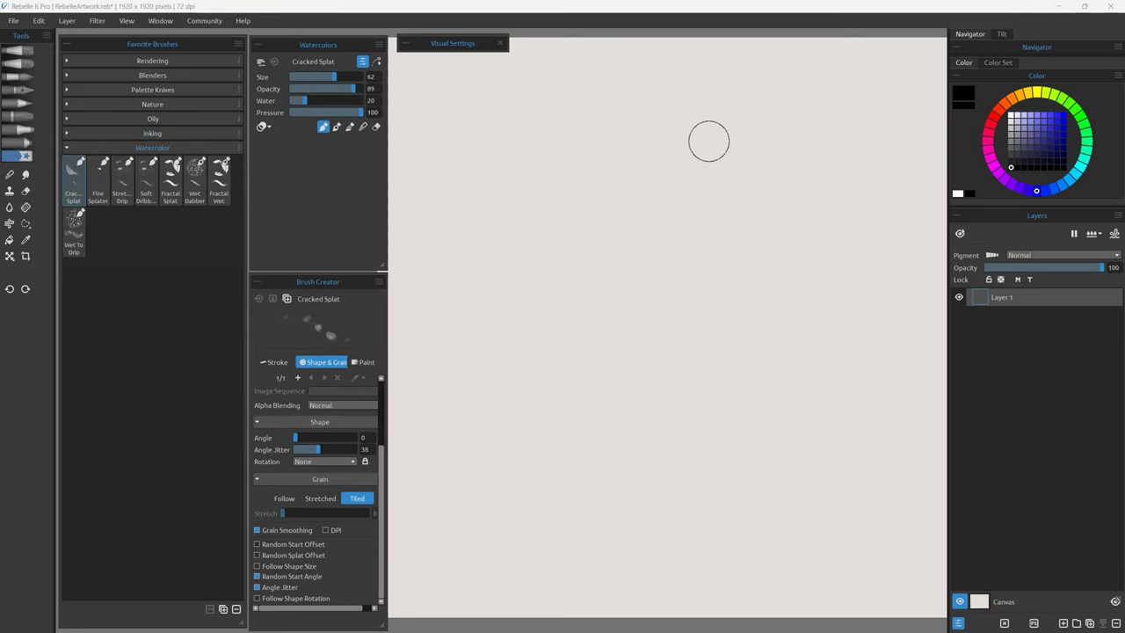
pyautogui.click(1037, 135)
pyautogui.moveTo(559, 139)
pyautogui.mouseDown()
pyautogui.moveTo(487, 216)
pyautogui.moveTo(597, 132)
pyautogui.moveTo(615, 211)
pyautogui.moveTo(530, 307)
pyautogui.moveTo(646, 289)
pyautogui.mouseUp()
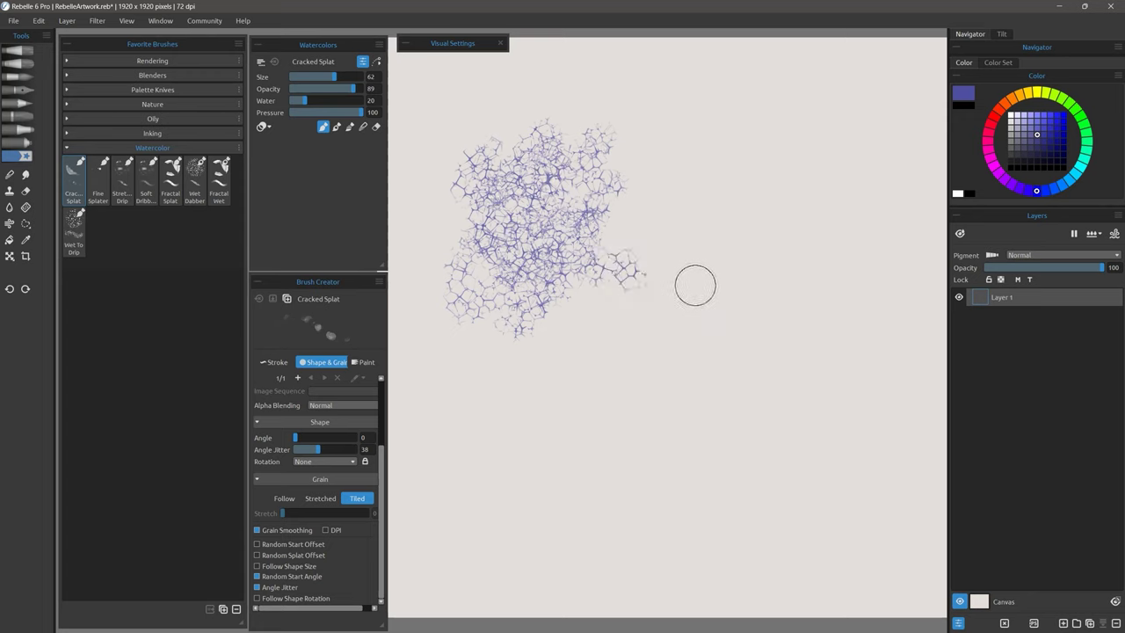
pyautogui.click(1001, 33)
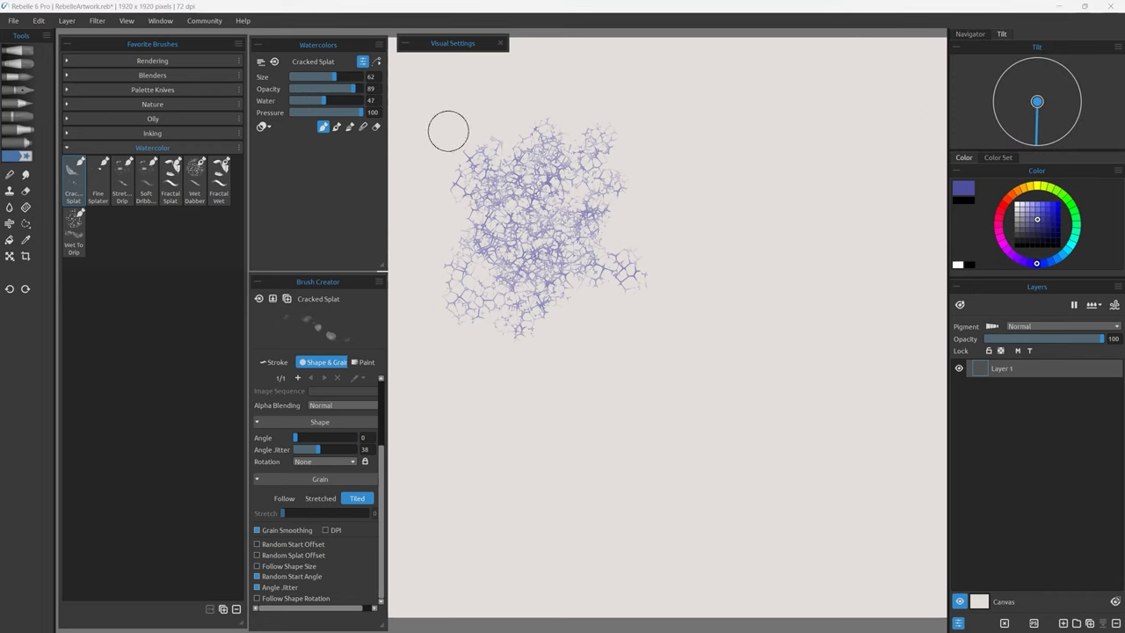
pyautogui.moveTo(615, 141)
pyautogui.mouseDown()
pyautogui.moveTo(603, 256)
pyautogui.moveTo(687, 259)
pyautogui.mouseUp()
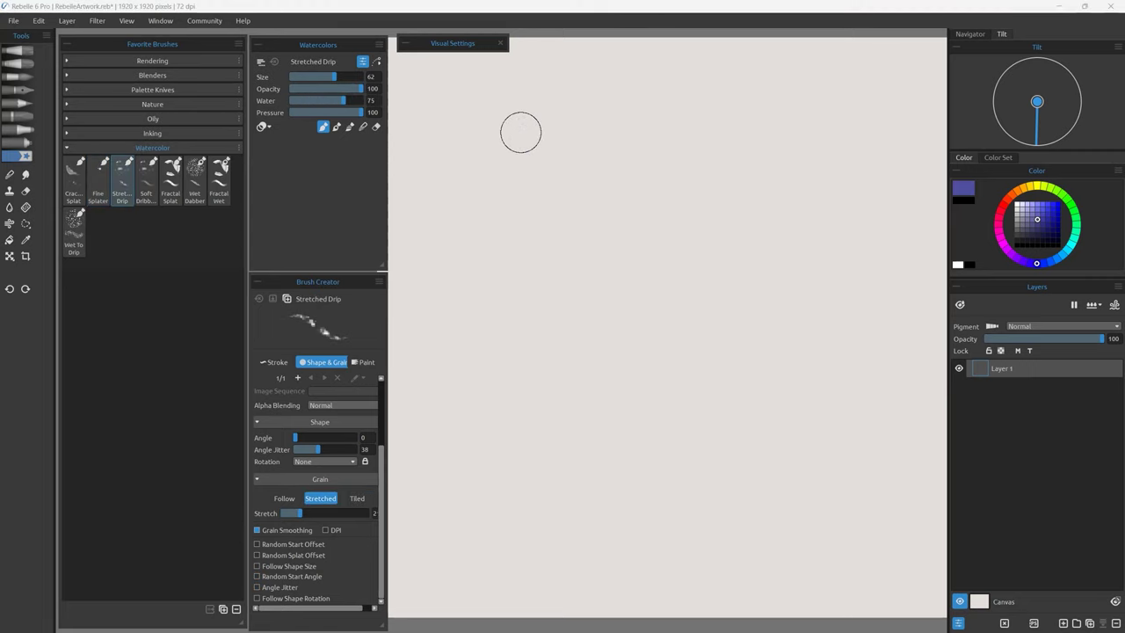
# Paint vertical muted blue drips with the Stretched Drip brush at size 62 and Water 75, increase its Stretch, paint more and clear the canvas
pyautogui.moveTo(530, 123); pyautogui.dragTo(533, 374)
pyautogui.moveTo(585, 130); pyautogui.dragTo(584, 351)
pyautogui.moveTo(622, 173)
pyautogui.mouseDown()
pyautogui.moveTo(624, 413)
pyautogui.moveTo(655, 339)
pyautogui.mouseUp()
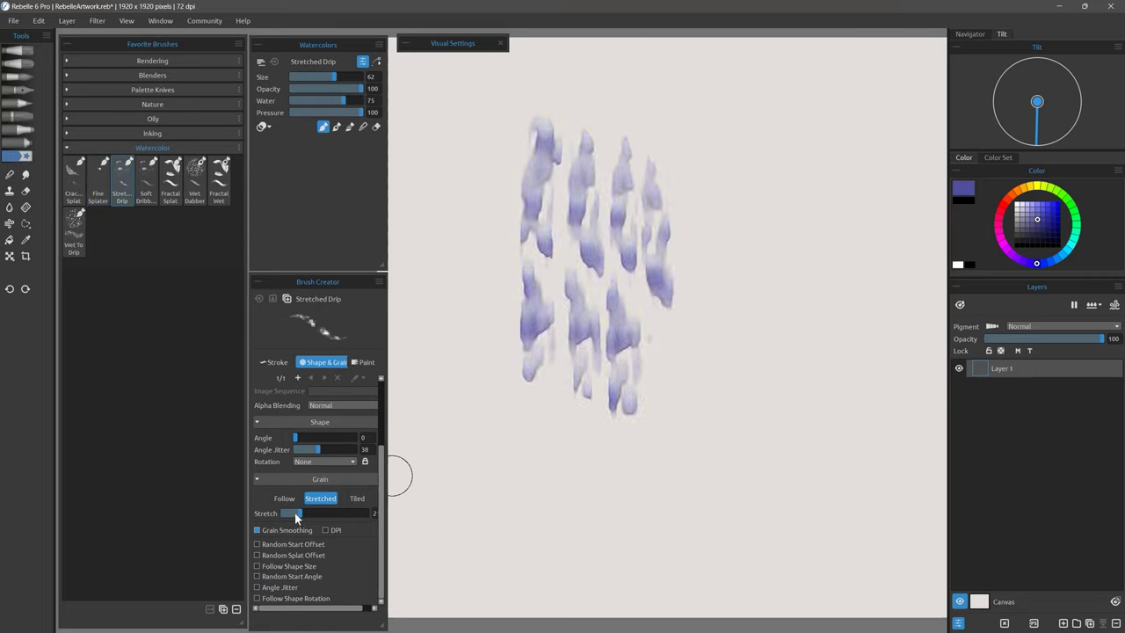
pyautogui.moveTo(297, 513); pyautogui.dragTo(331, 513)
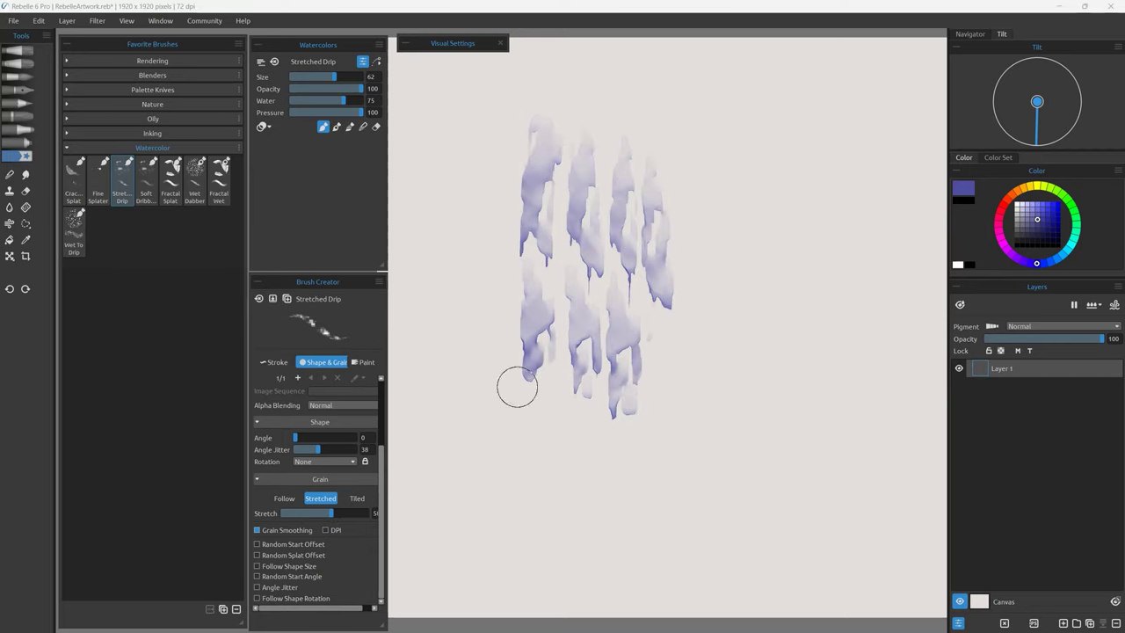
pyautogui.moveTo(734, 145)
pyautogui.mouseDown()
pyautogui.moveTo(798, 390)
pyautogui.moveTo(840, 387)
pyautogui.mouseUp()
pyautogui.moveTo(870, 134); pyautogui.dragTo(869, 459)
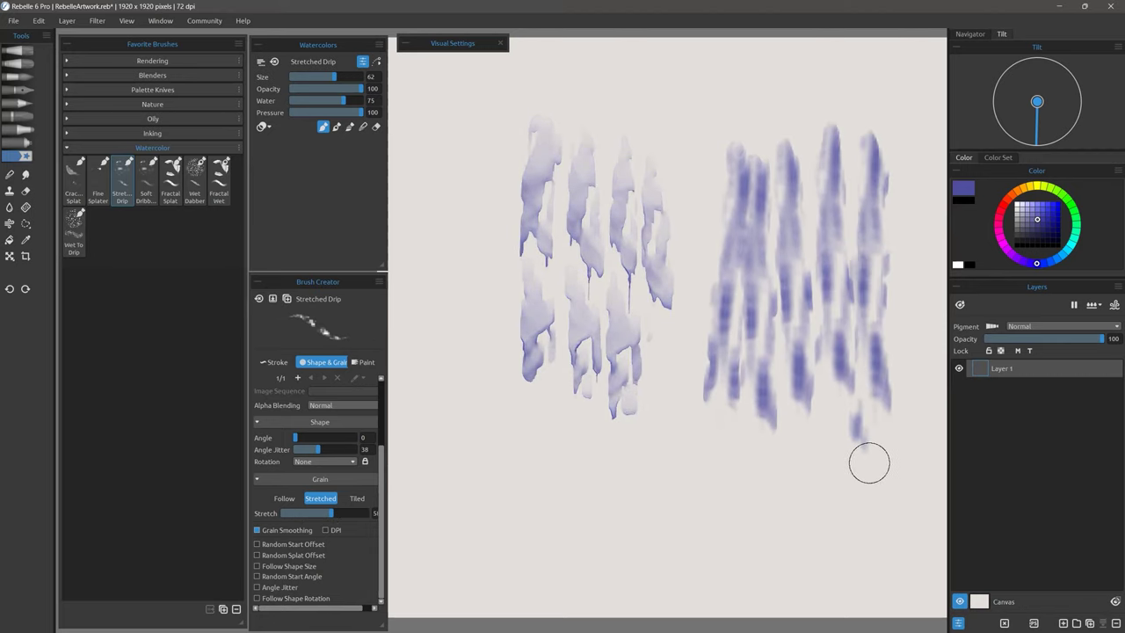
pyautogui.moveTo(756, 299); pyautogui.dragTo(783, 542)
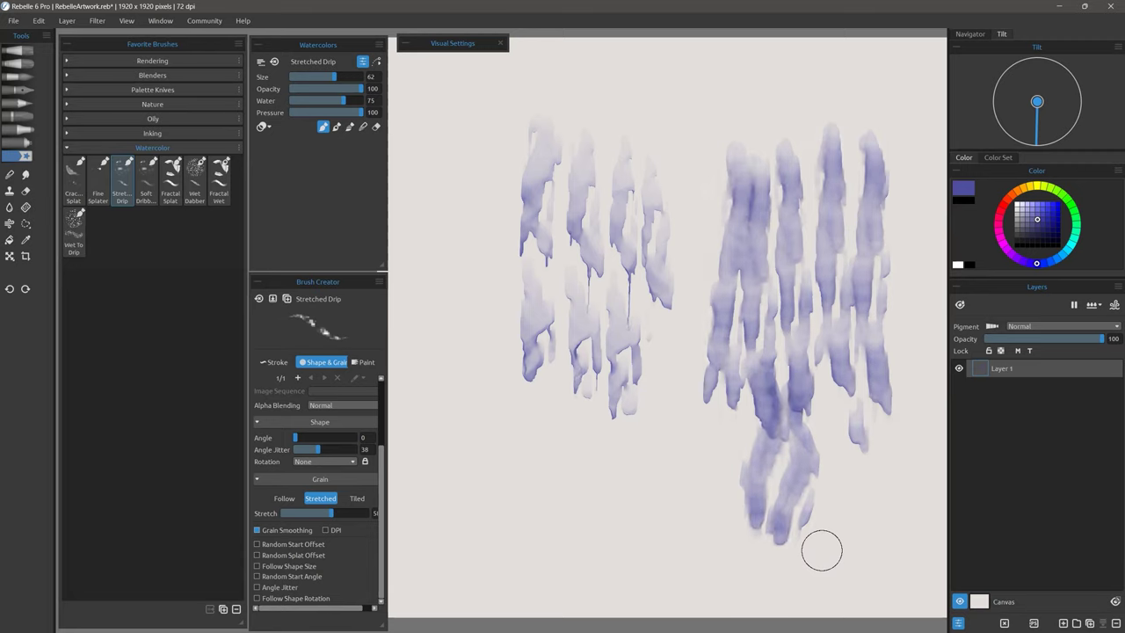
pyautogui.press('Delete')
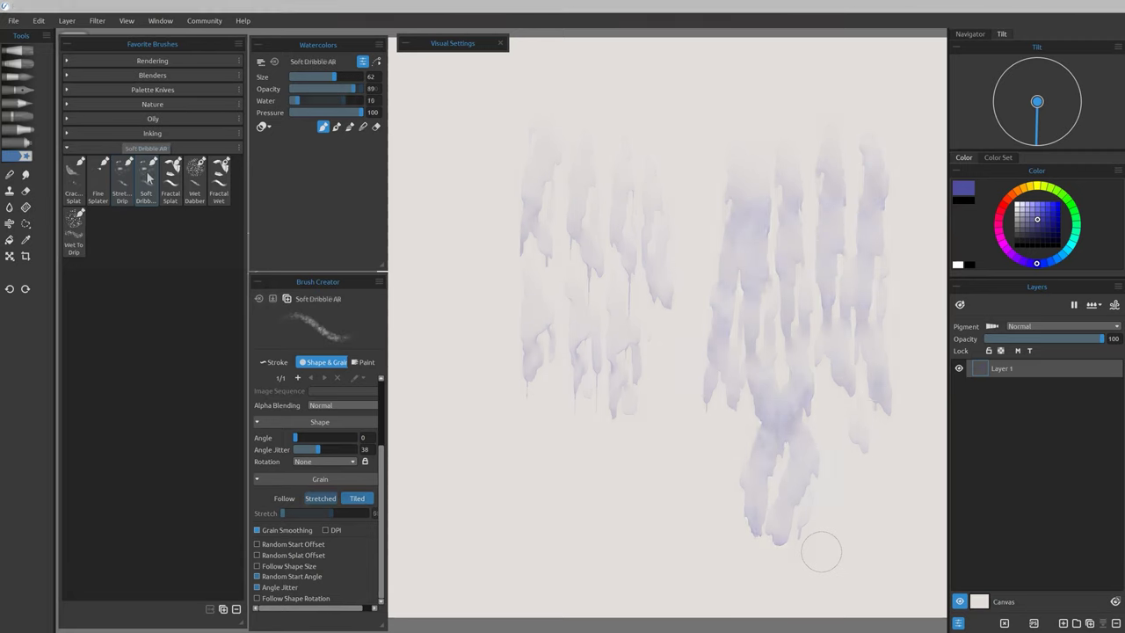
# Paint clusters of soft dabs in muted blue, dark navy and a pale tint with the Soft Dribble AR brush at size 62
pyautogui.click(146, 180)
pyautogui.moveTo(615, 141)
pyautogui.mouseDown()
pyautogui.moveTo(540, 226)
pyautogui.moveTo(560, 296)
pyautogui.moveTo(711, 206)
pyautogui.moveTo(685, 278)
pyautogui.moveTo(741, 253)
pyautogui.moveTo(730, 317)
pyautogui.moveTo(746, 337)
pyautogui.moveTo(645, 282)
pyautogui.moveTo(592, 151)
pyautogui.moveTo(591, 184)
pyautogui.moveTo(673, 252)
pyautogui.moveTo(605, 326)
pyautogui.moveTo(616, 360)
pyautogui.mouseUp()
pyautogui.moveTo(626, 233)
pyautogui.mouseDown()
pyautogui.moveTo(613, 169)
pyautogui.moveTo(731, 328)
pyautogui.mouseUp()
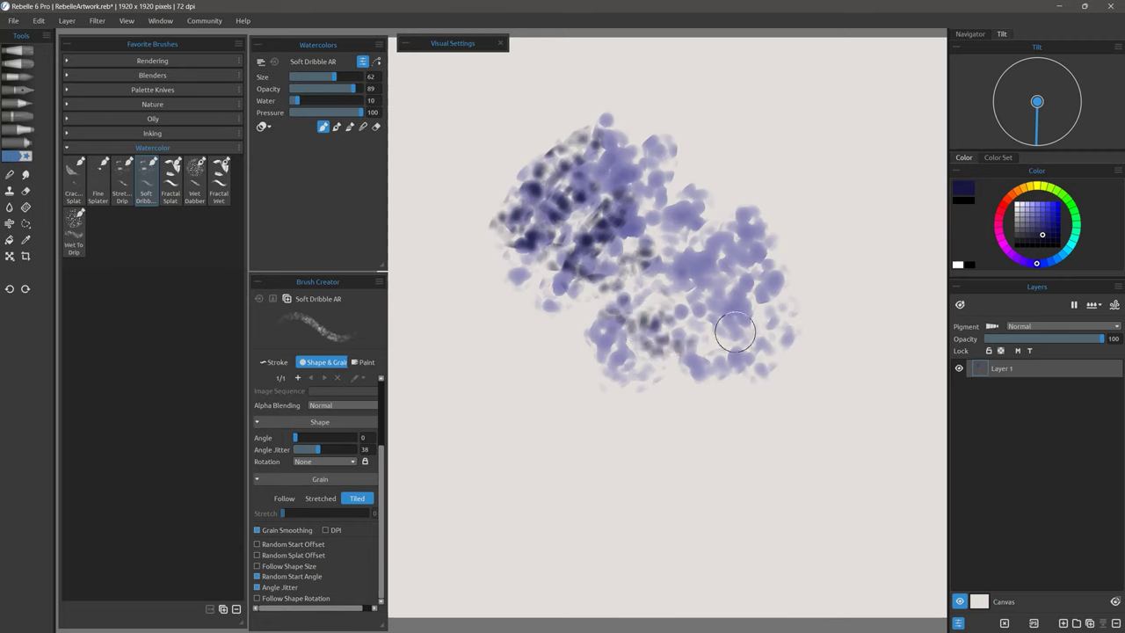
pyautogui.click(1024, 206)
pyautogui.moveTo(620, 167); pyautogui.dragTo(656, 296)
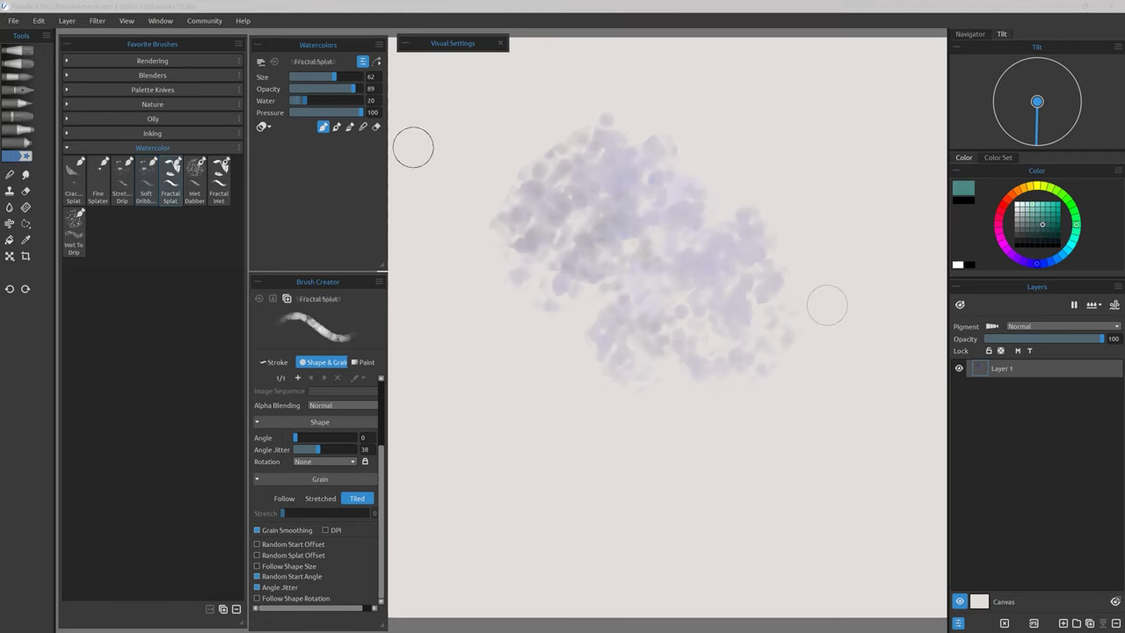
# Paint four textured patches in light and dark green with the Fractal Splat brush at size 62, turning tilt off for the last one
pyautogui.moveTo(594, 158)
pyautogui.mouseDown()
pyautogui.moveTo(627, 219)
pyautogui.moveTo(606, 194)
pyautogui.moveTo(665, 196)
pyautogui.mouseUp()
pyautogui.moveTo(697, 302)
pyautogui.mouseDown()
pyautogui.moveTo(721, 256)
pyautogui.moveTo(773, 309)
pyautogui.moveTo(803, 269)
pyautogui.moveTo(795, 339)
pyautogui.mouseUp()
pyautogui.moveTo(603, 302)
pyautogui.mouseDown()
pyautogui.moveTo(479, 273)
pyautogui.moveTo(484, 378)
pyautogui.mouseUp()
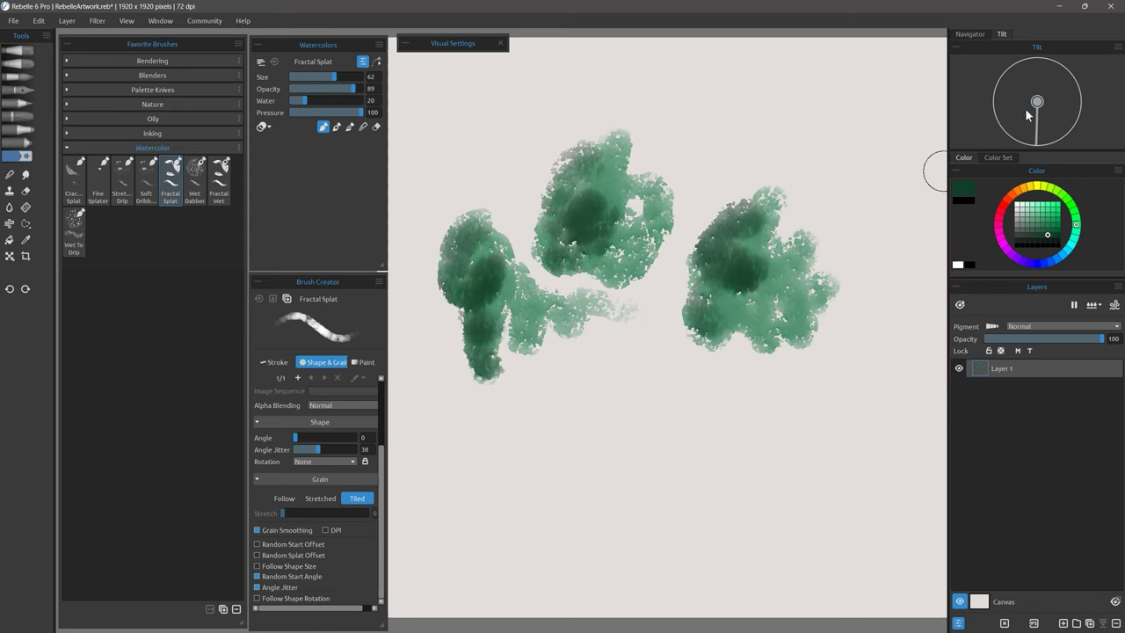
pyautogui.moveTo(598, 389)
pyautogui.mouseDown()
pyautogui.moveTo(630, 437)
pyautogui.moveTo(628, 414)
pyautogui.moveTo(645, 458)
pyautogui.moveTo(615, 369)
pyautogui.moveTo(681, 391)
pyautogui.mouseUp()
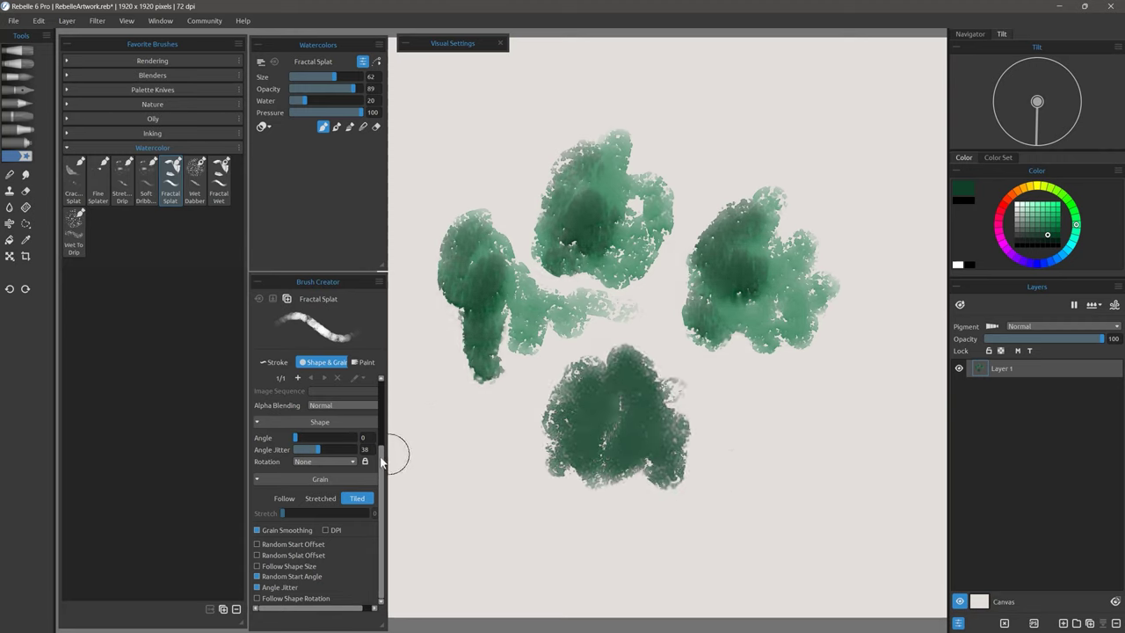
# Swap the Fractal Splat brush's grain image for a cracked texture and a speckled texture, painting a dark green test patch with each
pyautogui.scroll(3, 388, 455)
pyautogui.click(351, 425)
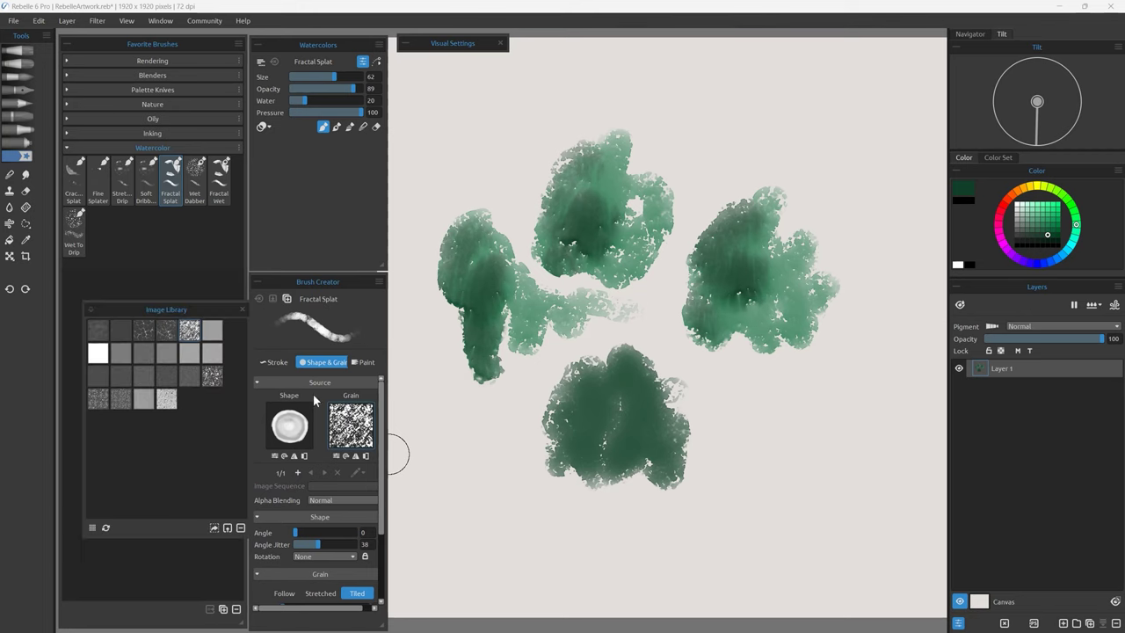
pyautogui.click(143, 329)
pyautogui.moveTo(730, 413)
pyautogui.mouseDown()
pyautogui.moveTo(791, 457)
pyautogui.moveTo(754, 400)
pyautogui.mouseUp()
pyautogui.click(212, 376)
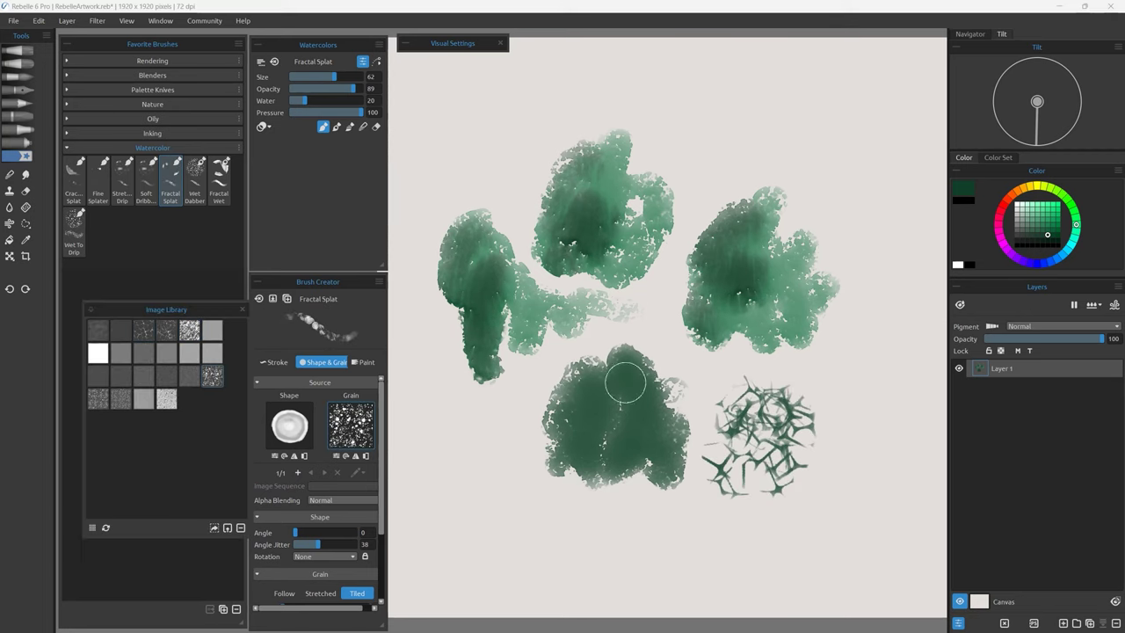
pyautogui.moveTo(796, 365)
pyautogui.mouseDown()
pyautogui.moveTo(830, 426)
pyautogui.moveTo(890, 475)
pyautogui.mouseUp()
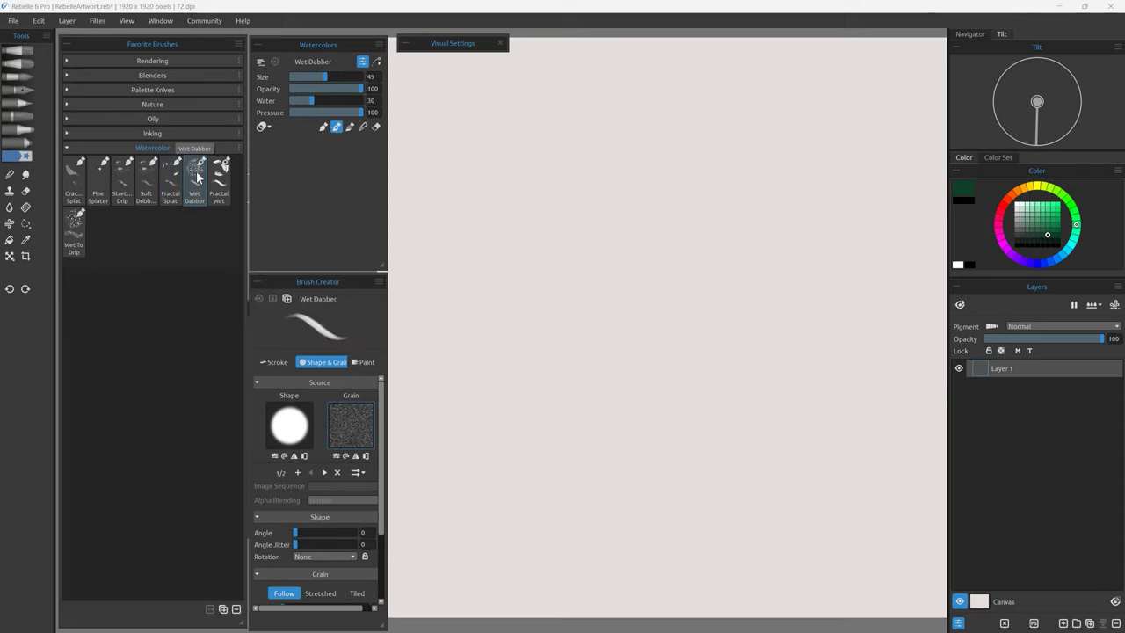
# Paint dark green test strokes on the cleared canvas with the Wet Dabber brush at size 49 and Water 30
pyautogui.moveTo(535, 271)
pyautogui.mouseDown()
pyautogui.moveTo(545, 284)
pyautogui.moveTo(565, 263)
pyautogui.moveTo(517, 293)
pyautogui.moveTo(610, 293)
pyautogui.moveTo(628, 238)
pyautogui.moveTo(666, 227)
pyautogui.mouseUp()
pyautogui.moveTo(703, 279)
pyautogui.mouseDown()
pyautogui.moveTo(746, 304)
pyautogui.moveTo(774, 261)
pyautogui.moveTo(765, 322)
pyautogui.moveTo(846, 334)
pyautogui.mouseUp()
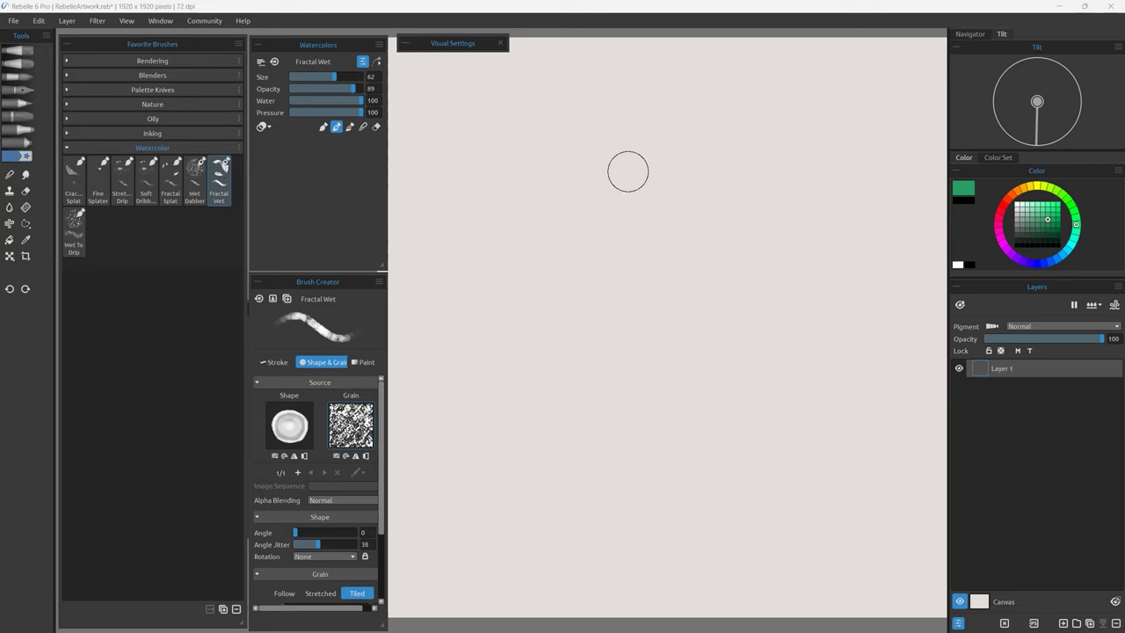
# Paint large green patches with the Fractal Wet brush at size 62 and Water 100, and try the Wet To Drip brush at size 42
pyautogui.moveTo(627, 172)
pyautogui.mouseDown()
pyautogui.moveTo(565, 313)
pyautogui.moveTo(694, 369)
pyautogui.moveTo(842, 125)
pyautogui.moveTo(715, 220)
pyautogui.moveTo(739, 190)
pyautogui.moveTo(615, 132)
pyautogui.mouseUp()
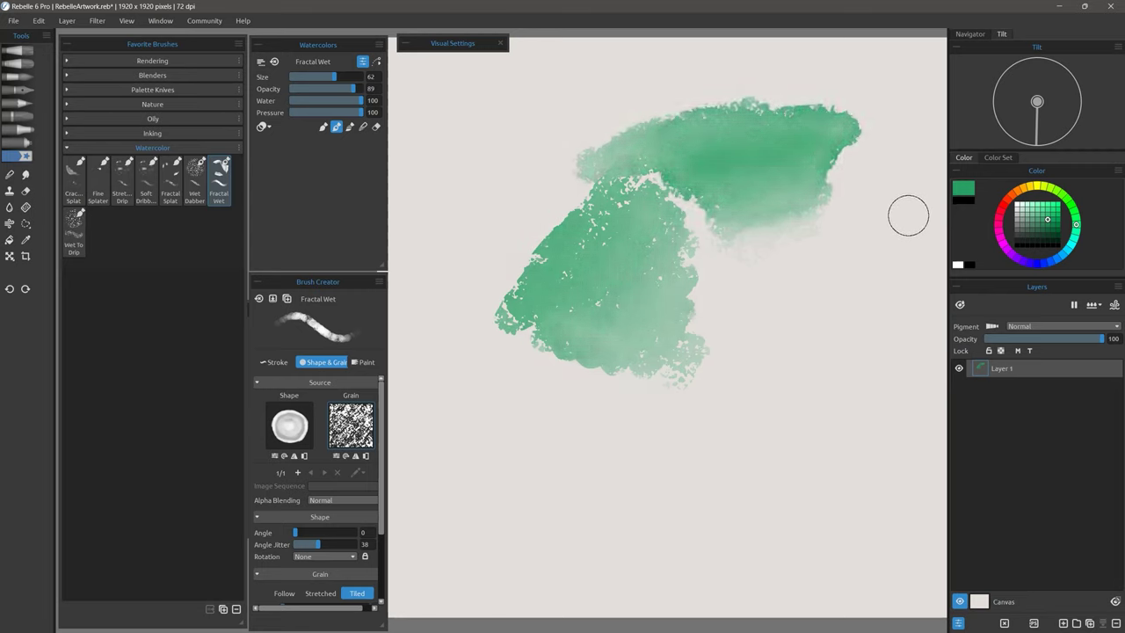
pyautogui.click(74, 221)
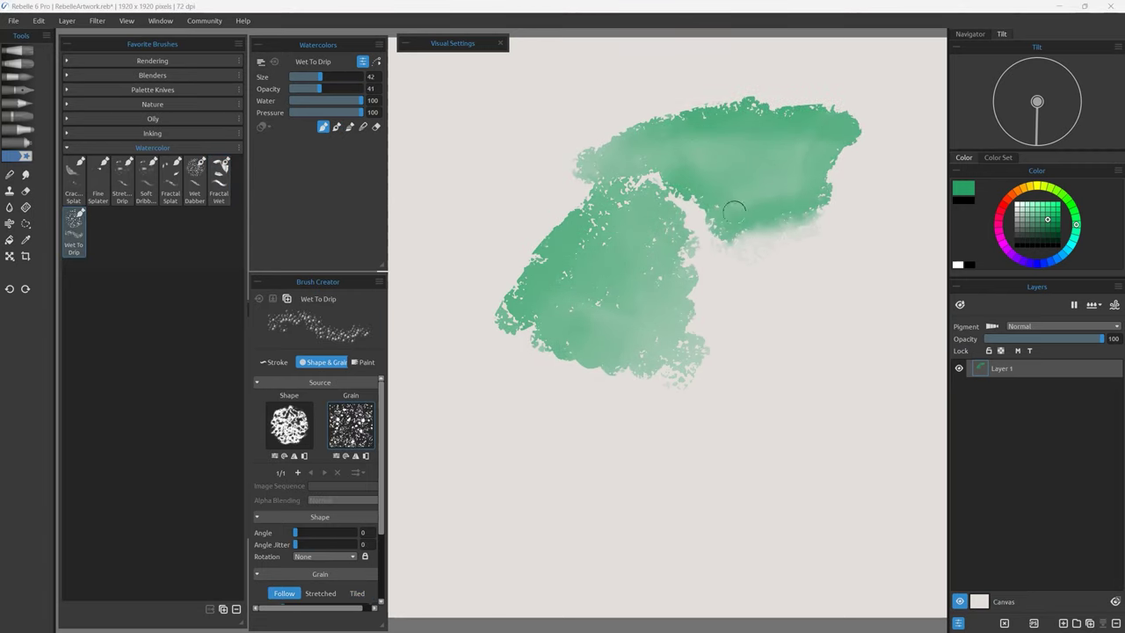
pyautogui.moveTo(716, 168)
pyautogui.mouseDown()
pyautogui.moveTo(658, 272)
pyautogui.moveTo(557, 231)
pyautogui.moveTo(677, 192)
pyautogui.moveTo(771, 251)
pyautogui.moveTo(563, 238)
pyautogui.moveTo(761, 311)
pyautogui.mouseUp()
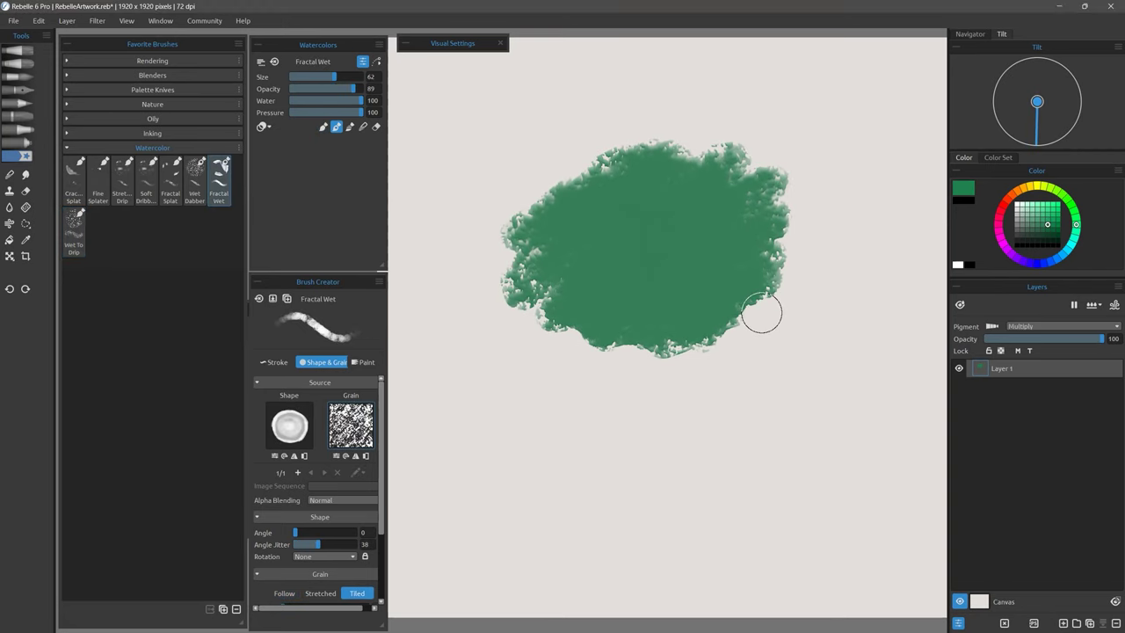
# Paint white texture over the green patch with the Wet To Drip brush at size 42 and Water 100, and set the layer's blending mode to Multiply
pyautogui.click(70, 218)
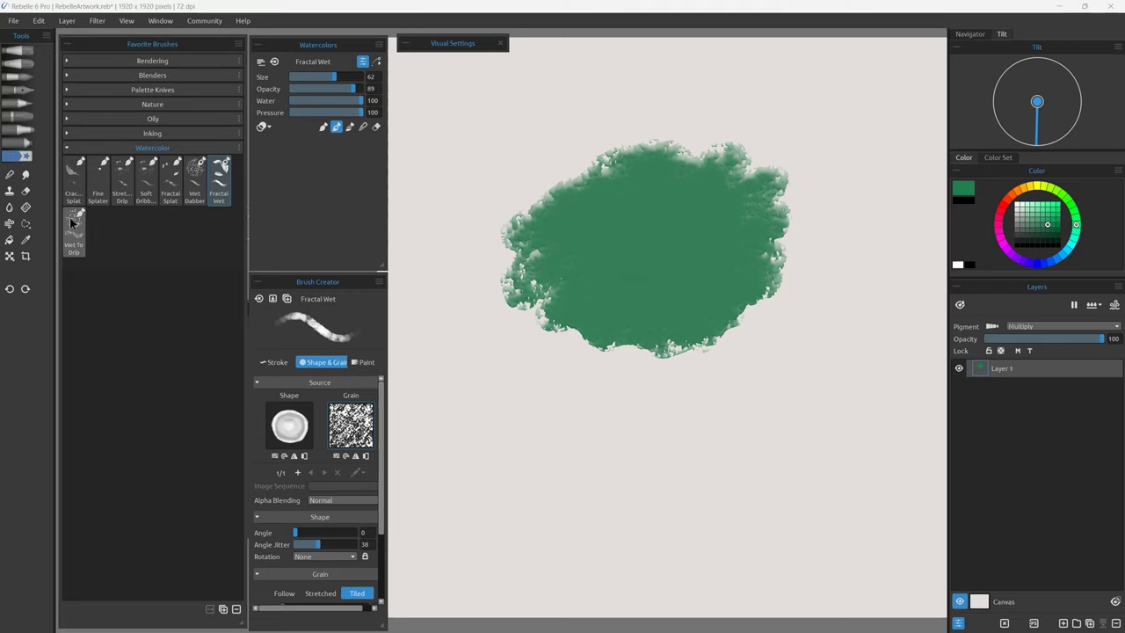
pyautogui.click(1018, 206)
pyautogui.moveTo(586, 154); pyautogui.dragTo(598, 204)
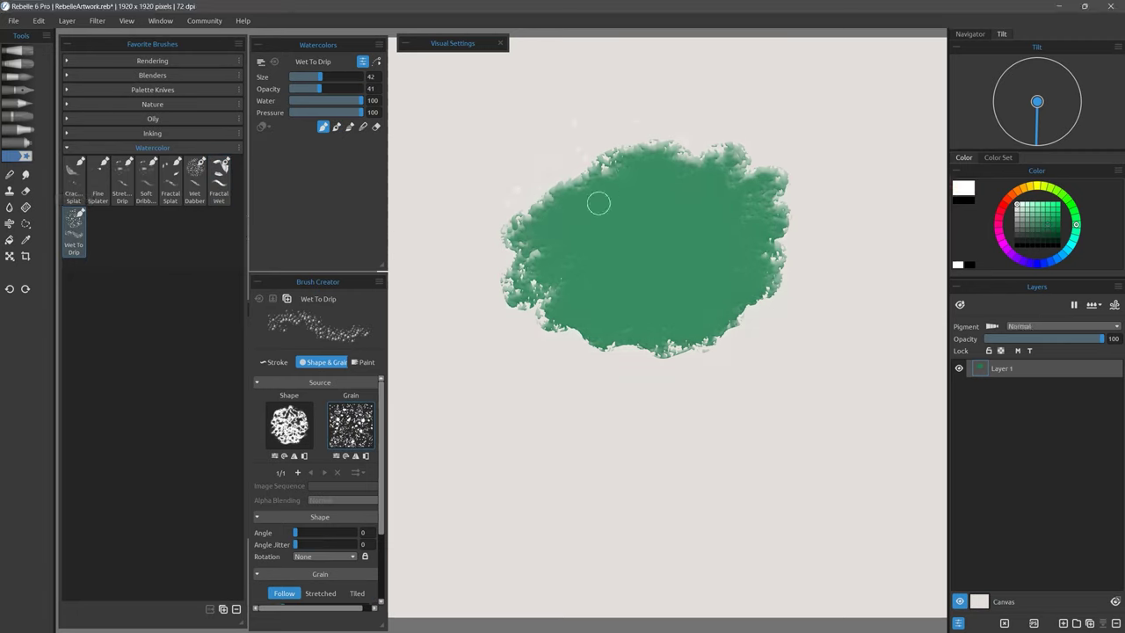
pyautogui.moveTo(723, 196)
pyautogui.mouseDown()
pyautogui.moveTo(677, 299)
pyautogui.moveTo(598, 299)
pyautogui.moveTo(557, 189)
pyautogui.moveTo(650, 271)
pyautogui.mouseUp()
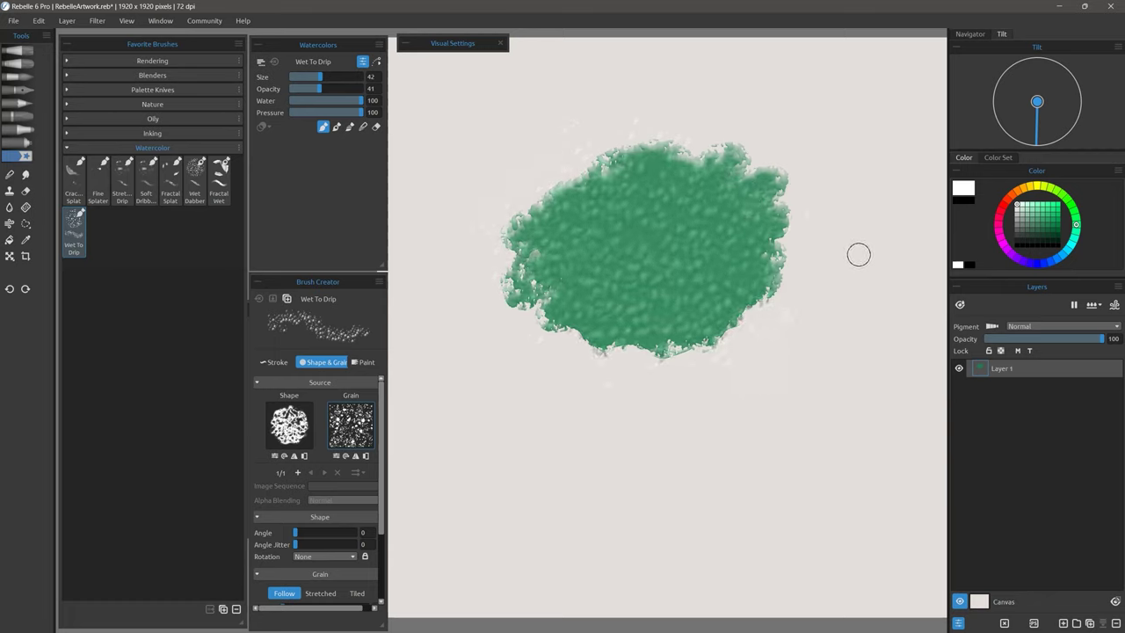
pyautogui.click(1055, 326)
pyautogui.click(1031, 346)
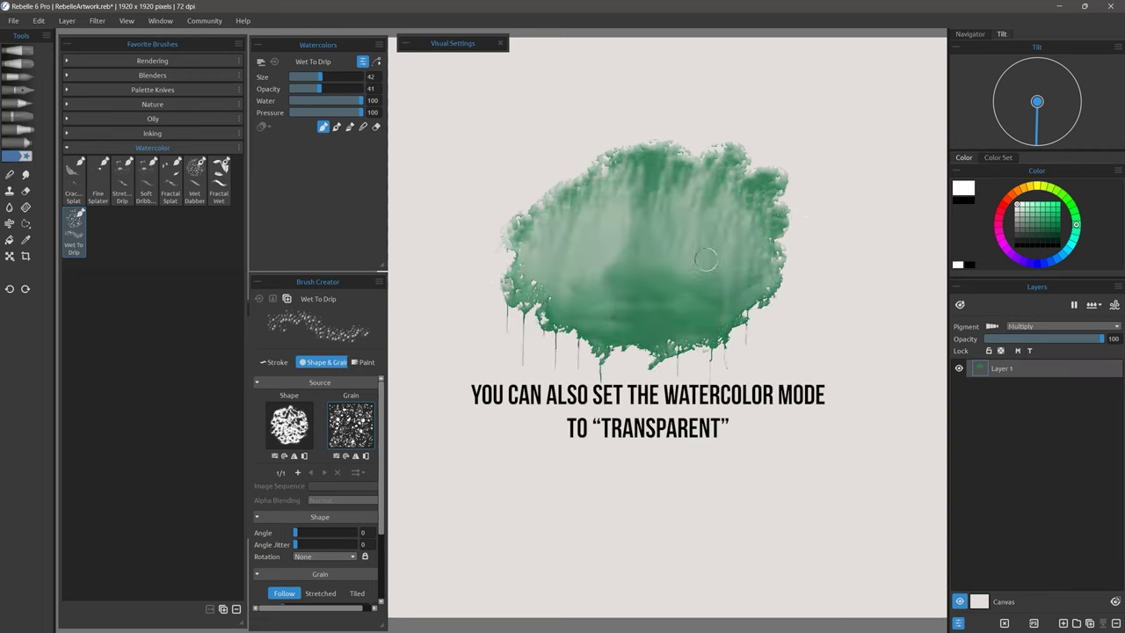
# Set the watercolor Drip Size to 10 in the visual settings and undo the white brushwork on the green patch
pyautogui.click(418, 44)
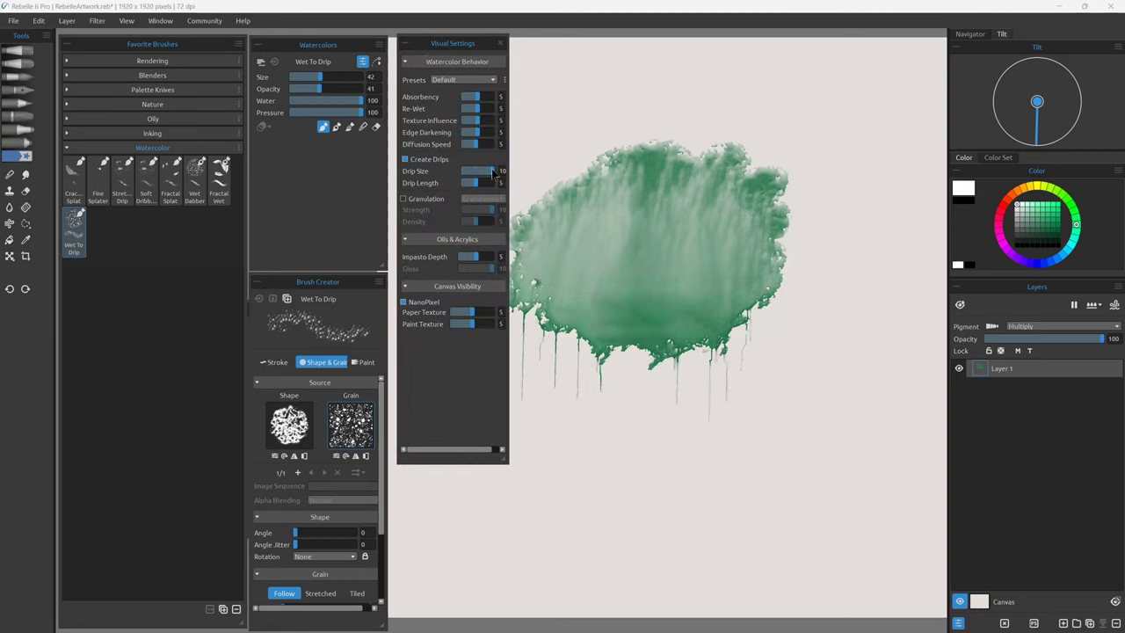
pyautogui.click(406, 46)
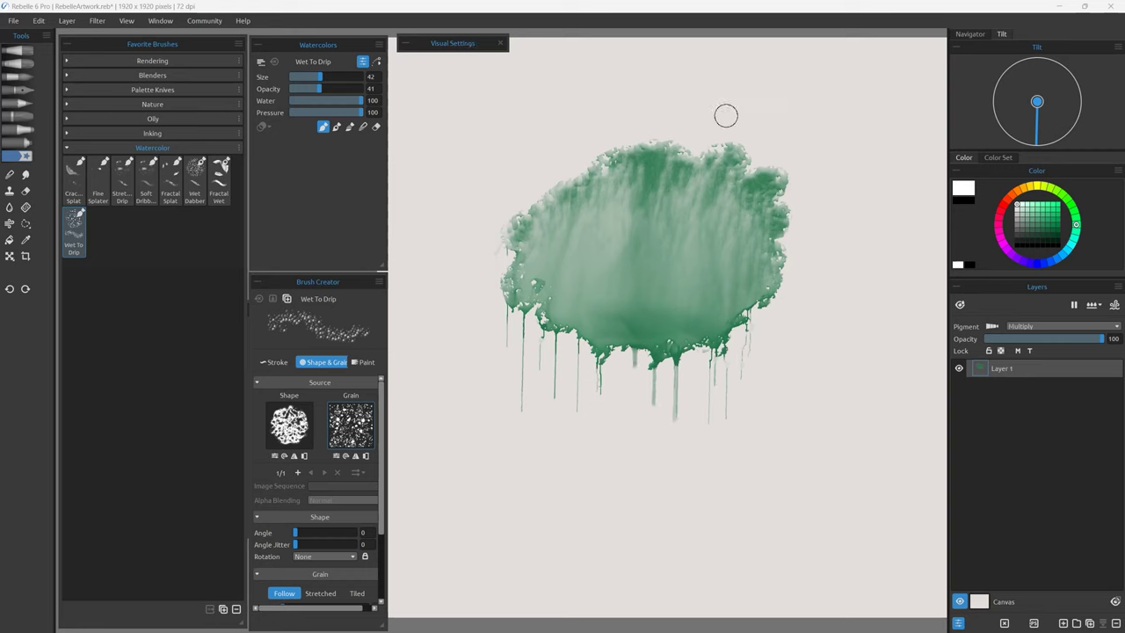
pyautogui.hotkey('ctrl', 'z')
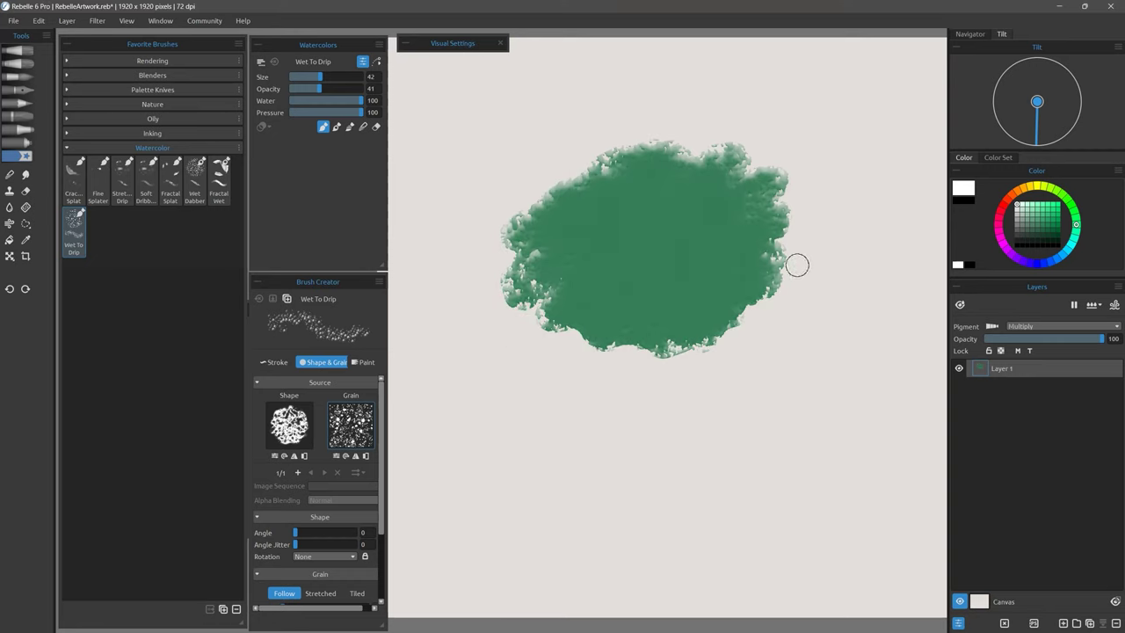